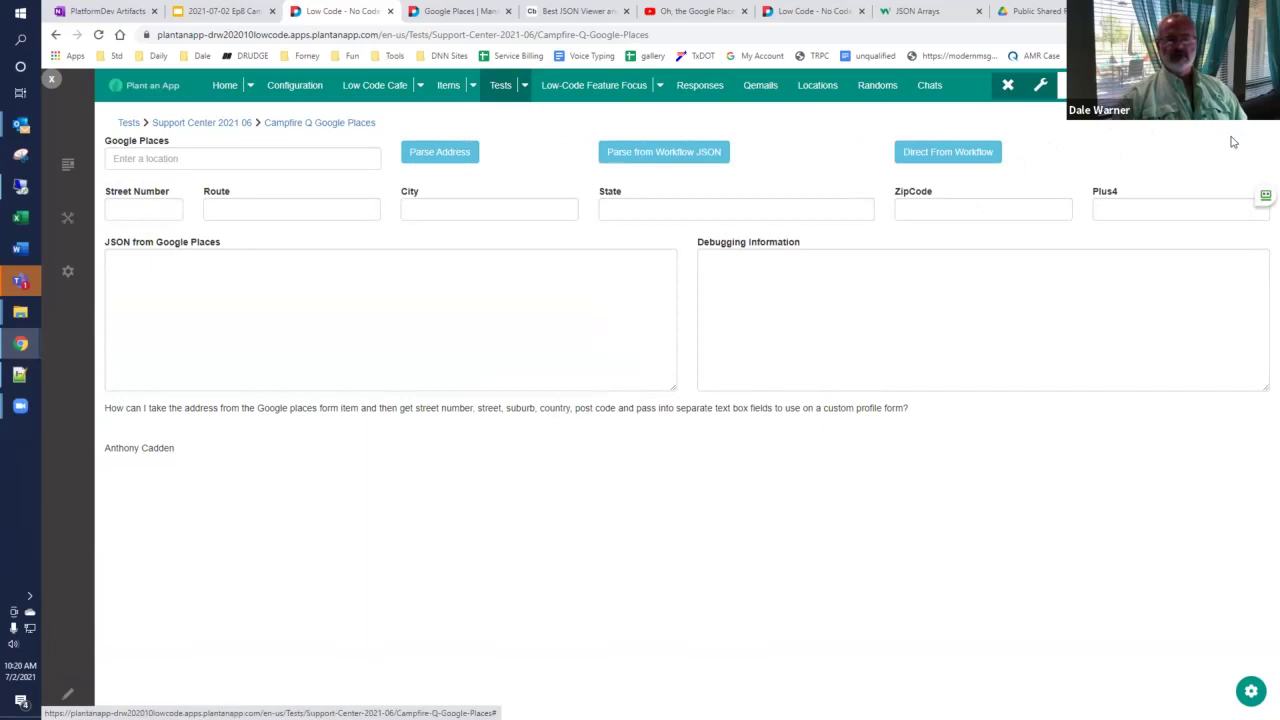
# Step: Look up the test street address in Google Places, choose its matching suggestion, and run Parse Address
pyautogui.click(308, 159)
pyautogui.write('13011')
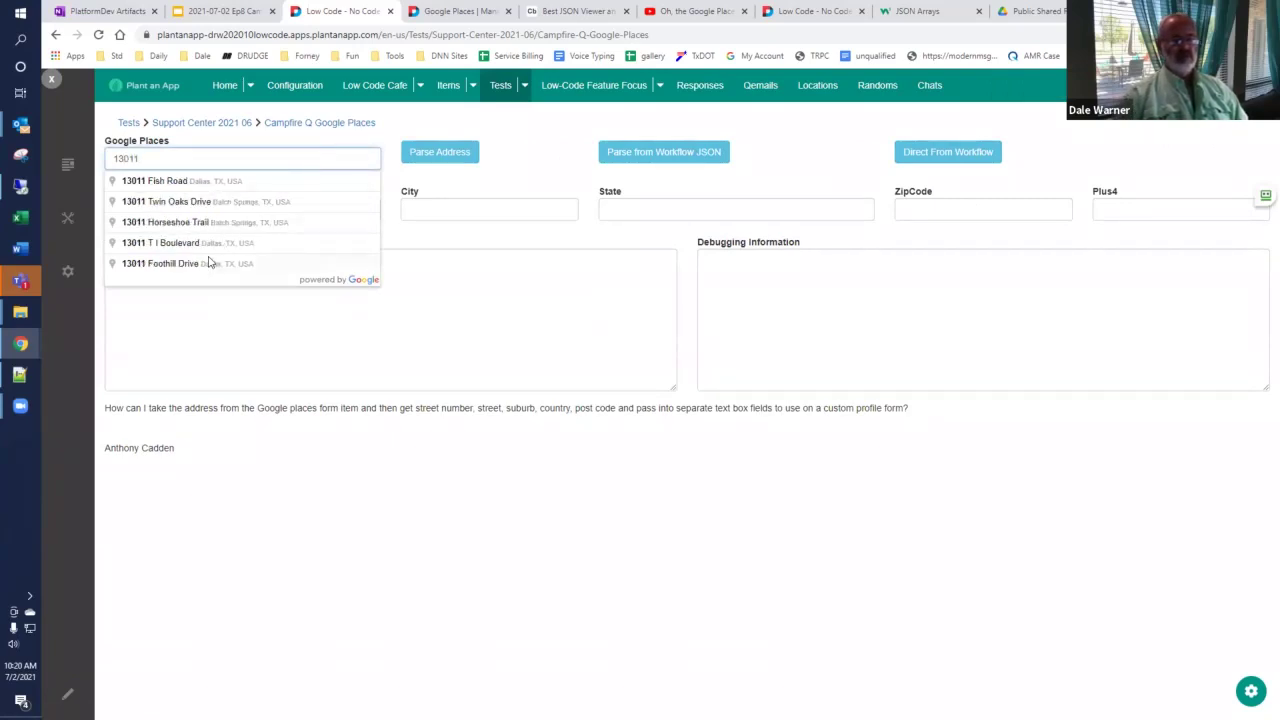
pyautogui.write(' sain')
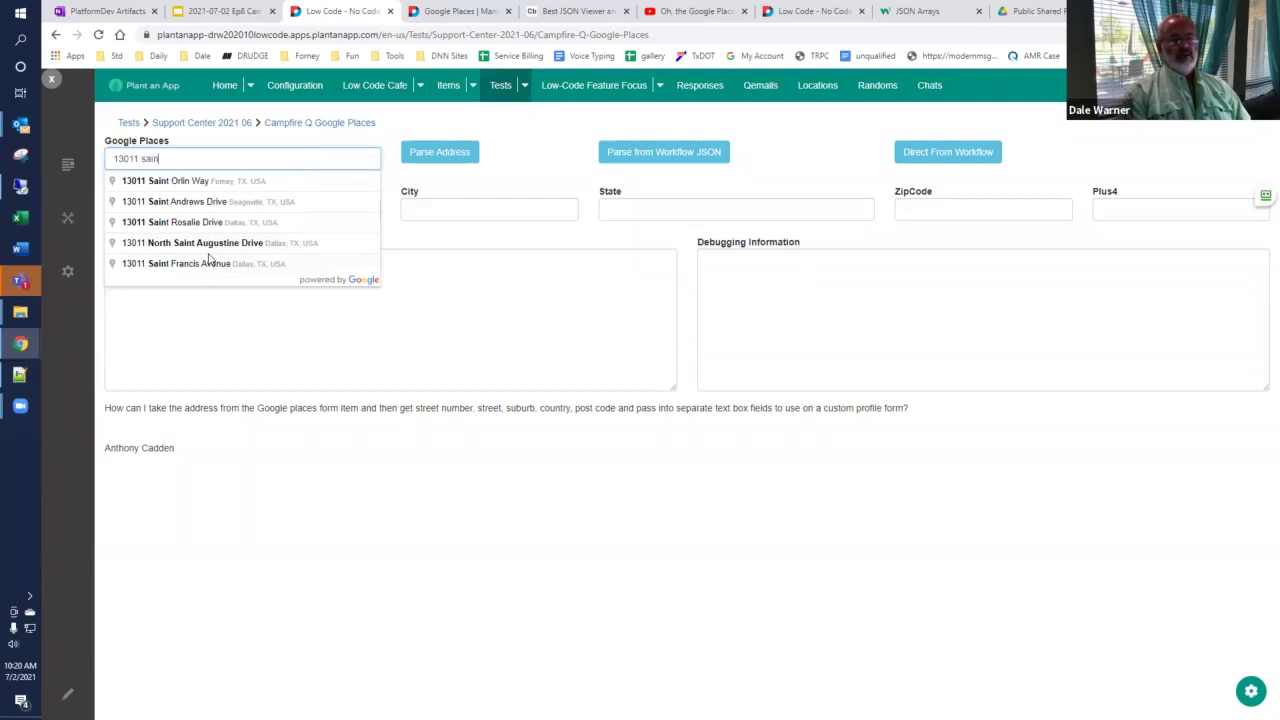
pyautogui.click(243, 185)
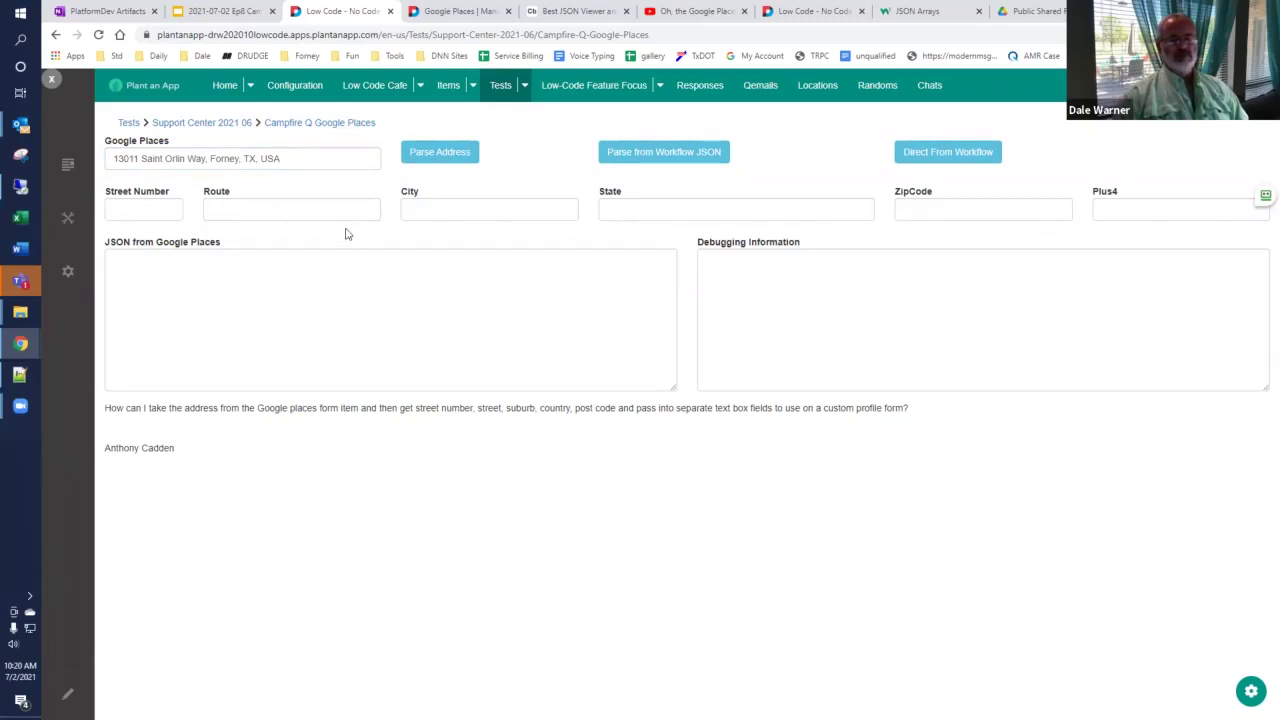
pyautogui.click(428, 157)
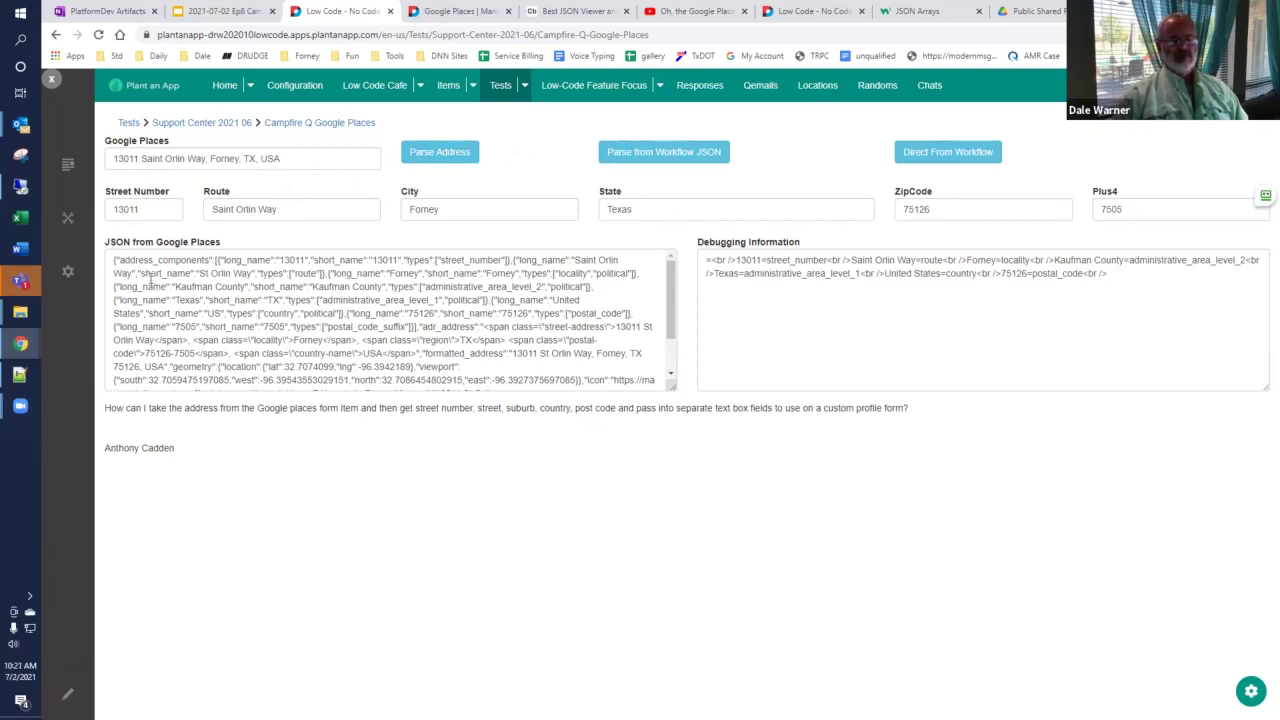
# Step: Copy all of the JSON from Google Places into Code Beautify's JSON Viewer, replacing its contents, and beautify it
pyautogui.moveTo(110, 258); pyautogui.dragTo(533, 409)
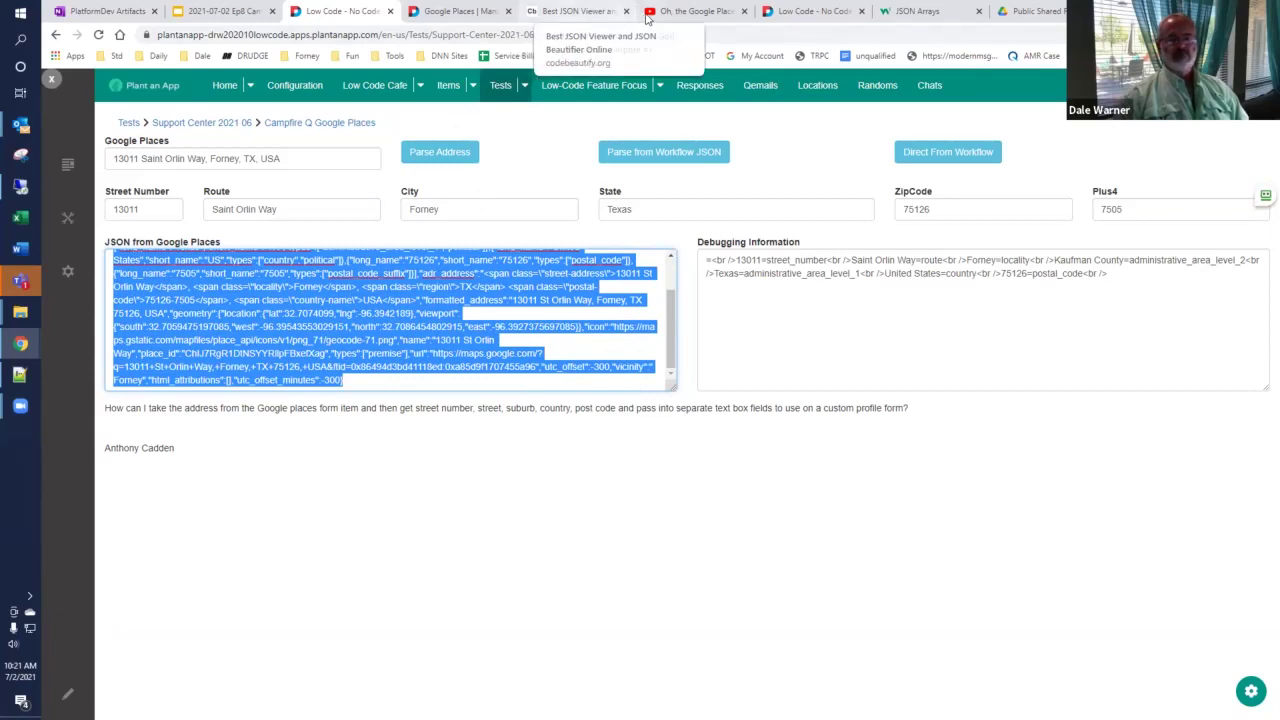
pyautogui.click(568, 12)
pyautogui.click(301, 318)
pyautogui.hotkey('ctrl', 'a')
pyautogui.hotkey('ctrl', 'v')
pyautogui.click(653, 472)
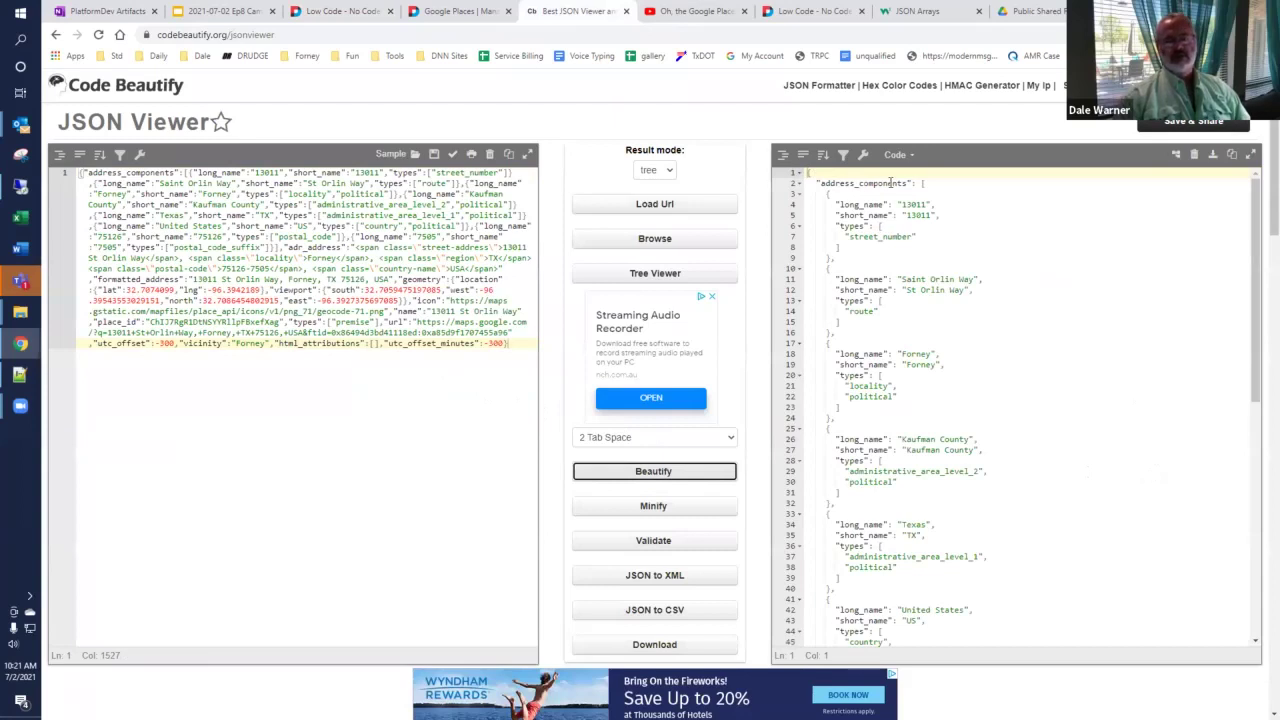
# Step: Examine the structure of the beautified address JSON, including the types array of the locality component
pyautogui.scroll(-5, 878, 228)
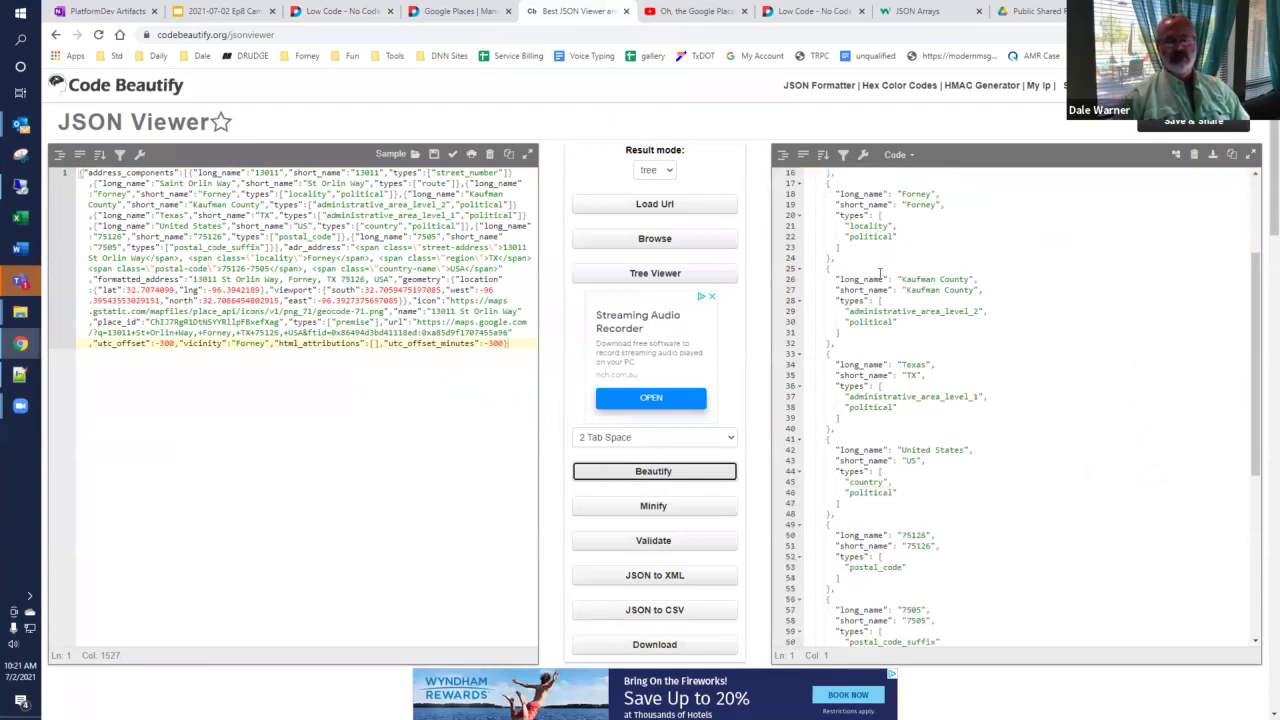
pyautogui.scroll(-3, 918, 494)
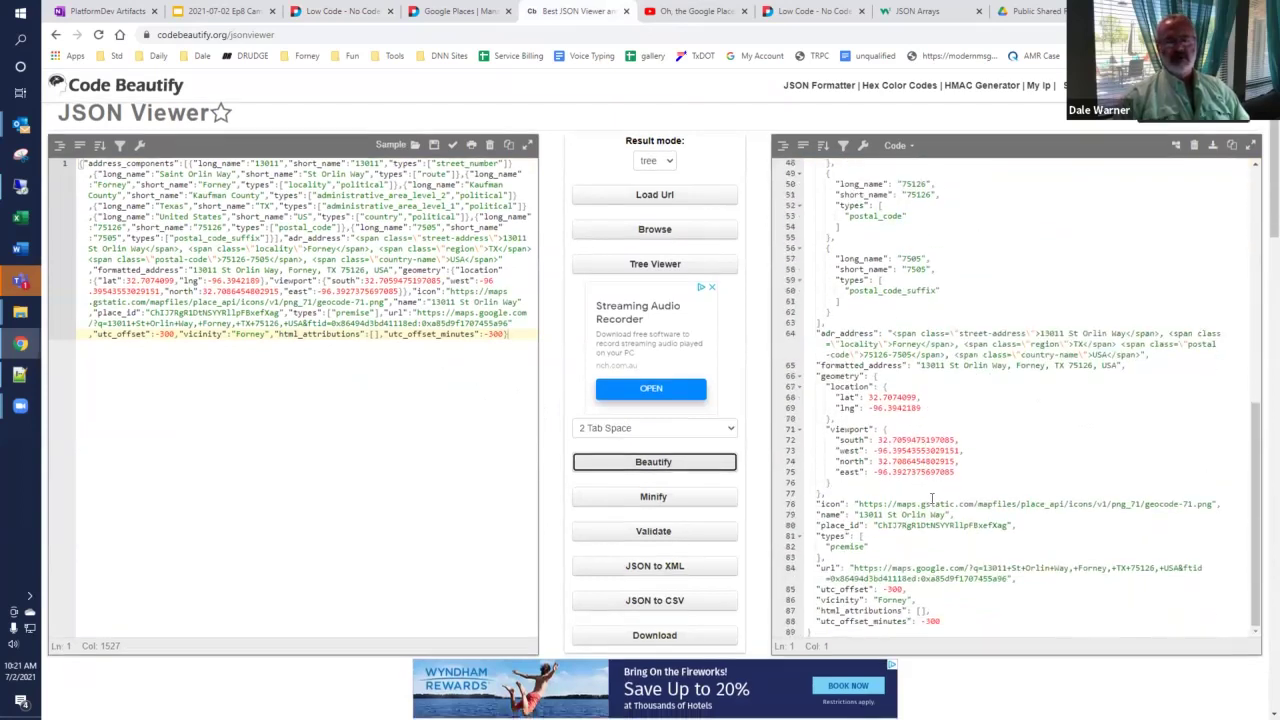
pyautogui.scroll(3, 1007, 610)
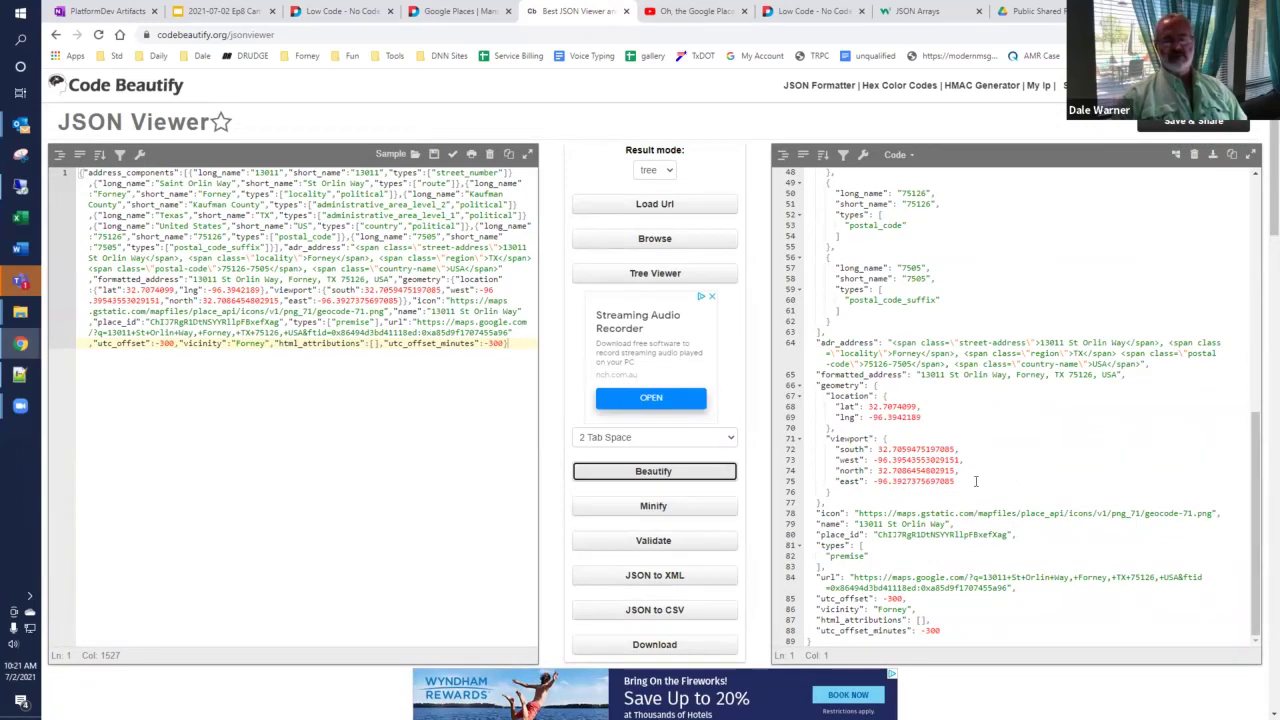
pyautogui.scroll(5, 975, 481)
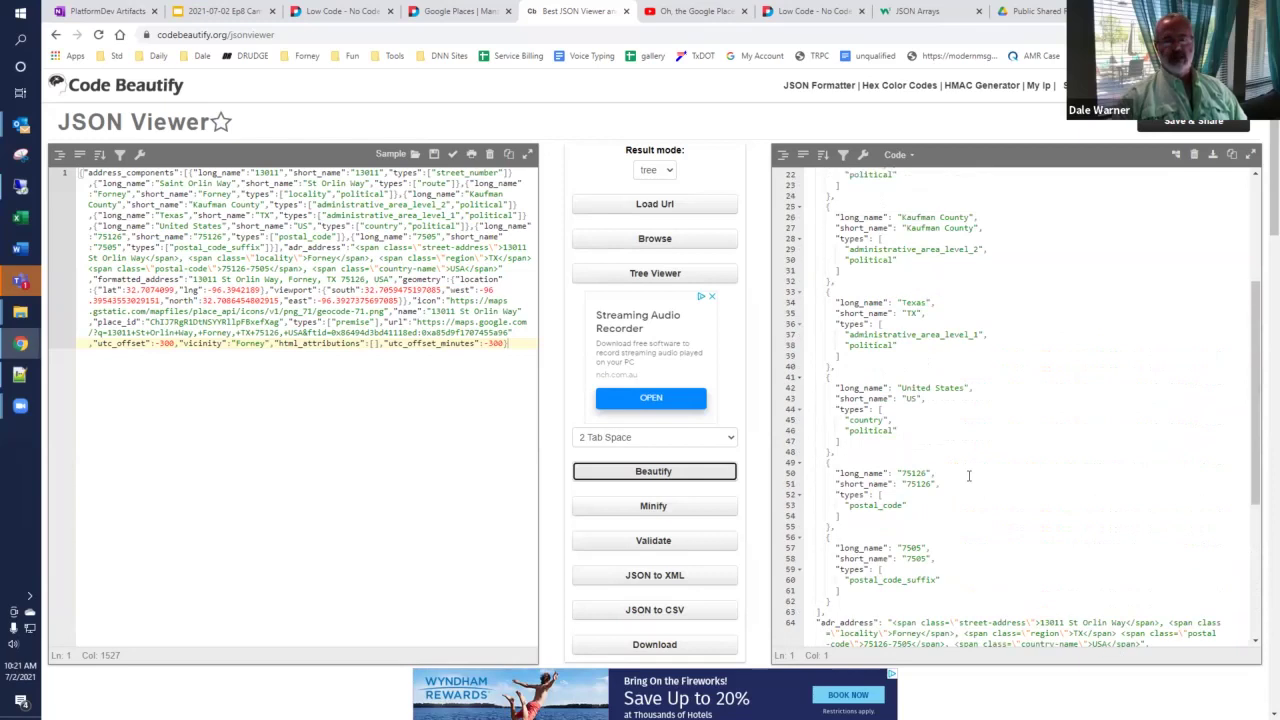
pyautogui.scroll(4, 968, 476)
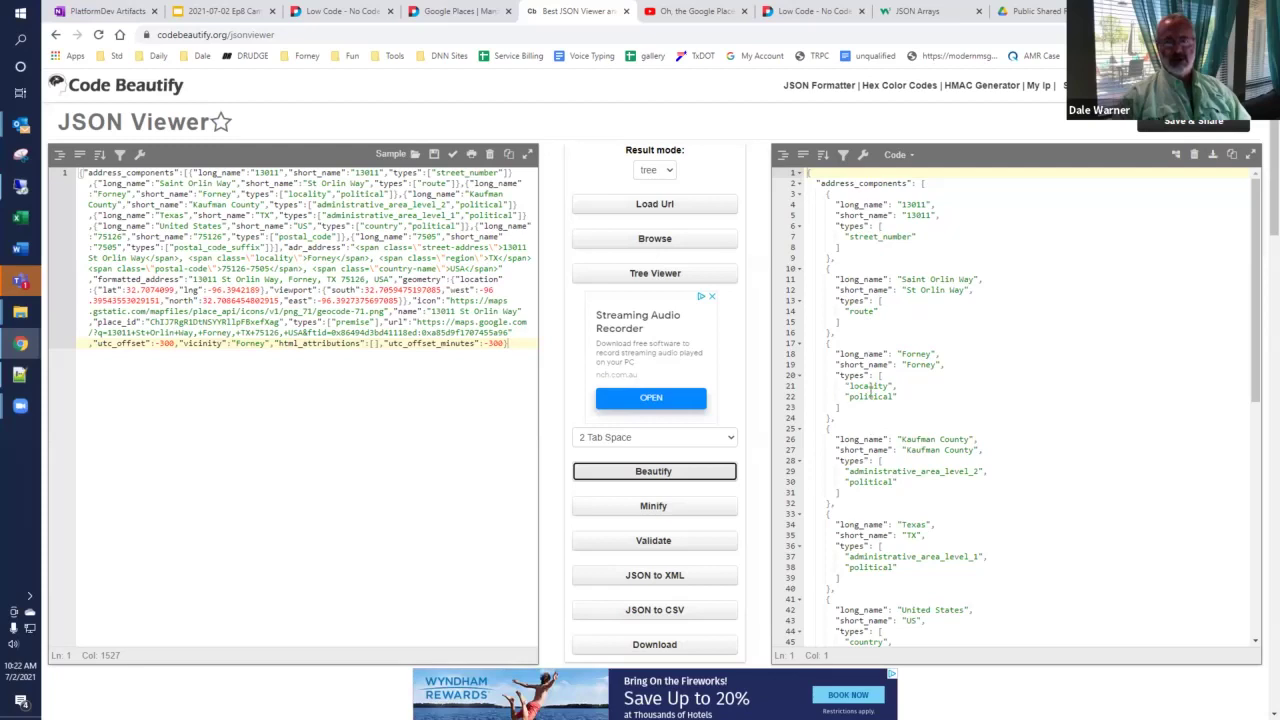
pyautogui.moveTo(846, 386); pyautogui.dragTo(905, 402)
pyautogui.click(902, 422)
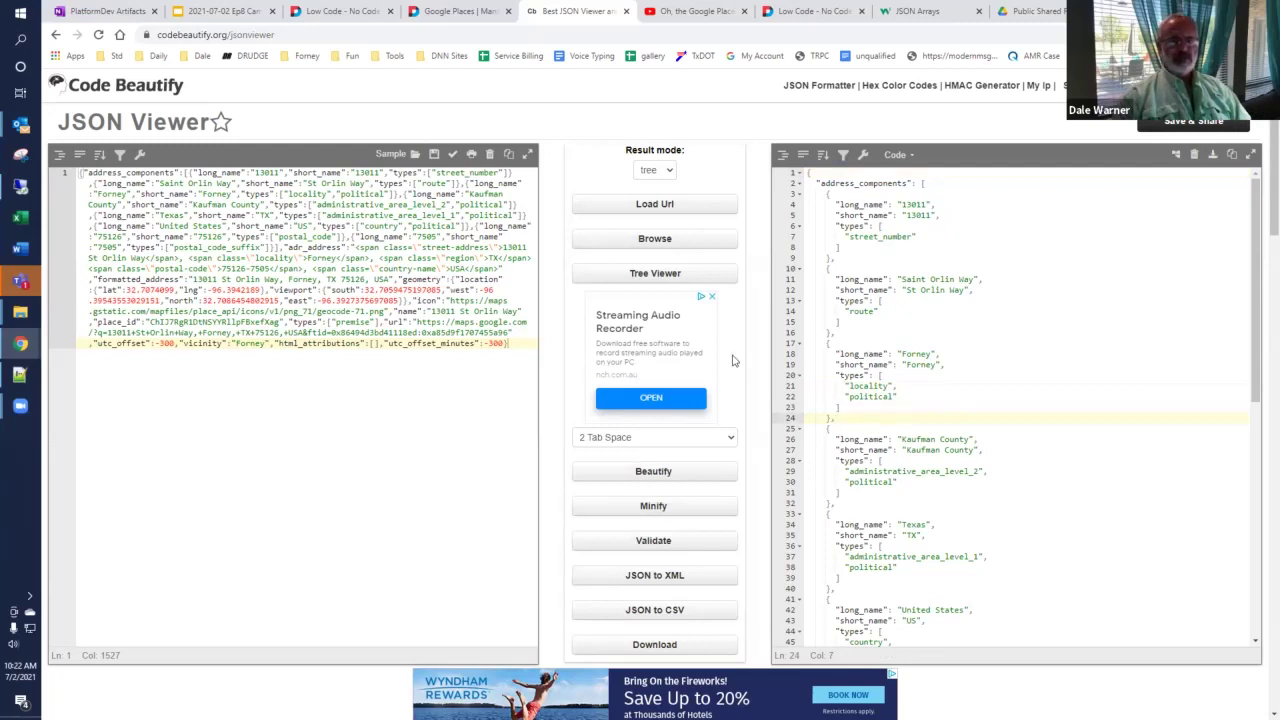
# Step: View the JavaScript JSON parsing example in the Low-Code Campfire #7 YouTube video at full screen, and return to normal size
pyautogui.click(681, 12)
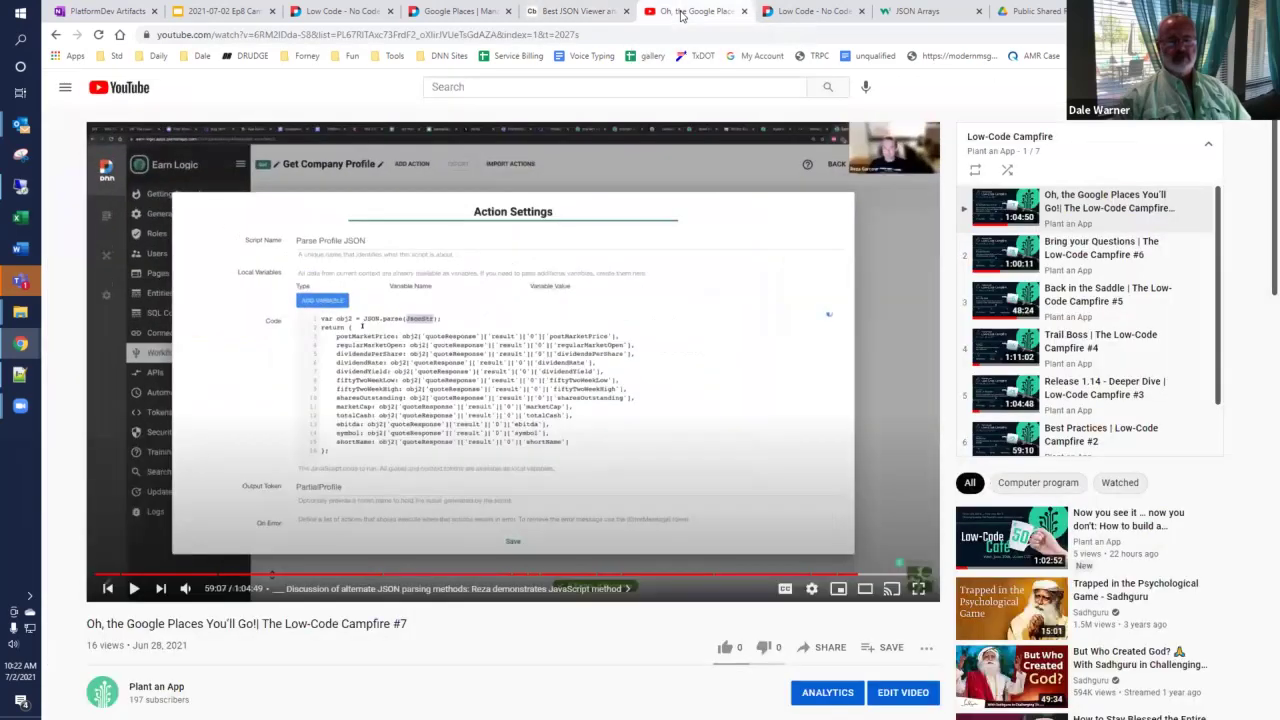
pyautogui.click(917, 590)
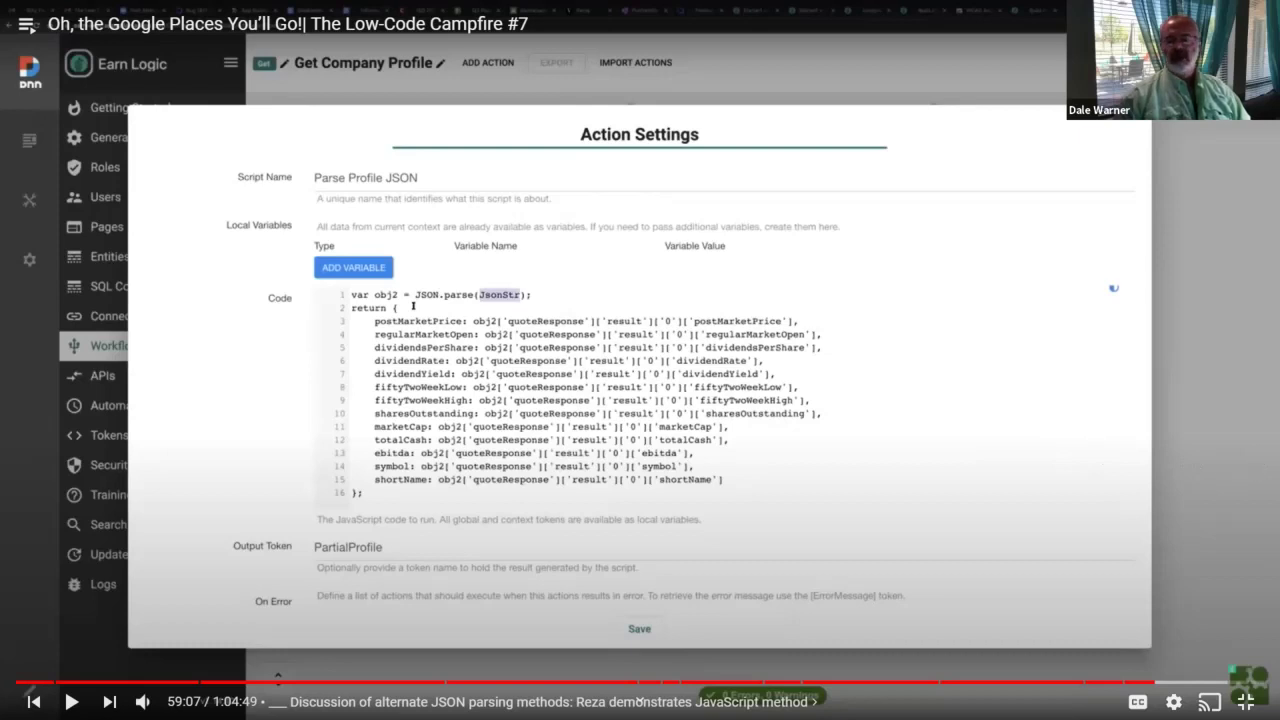
pyautogui.click(1245, 701)
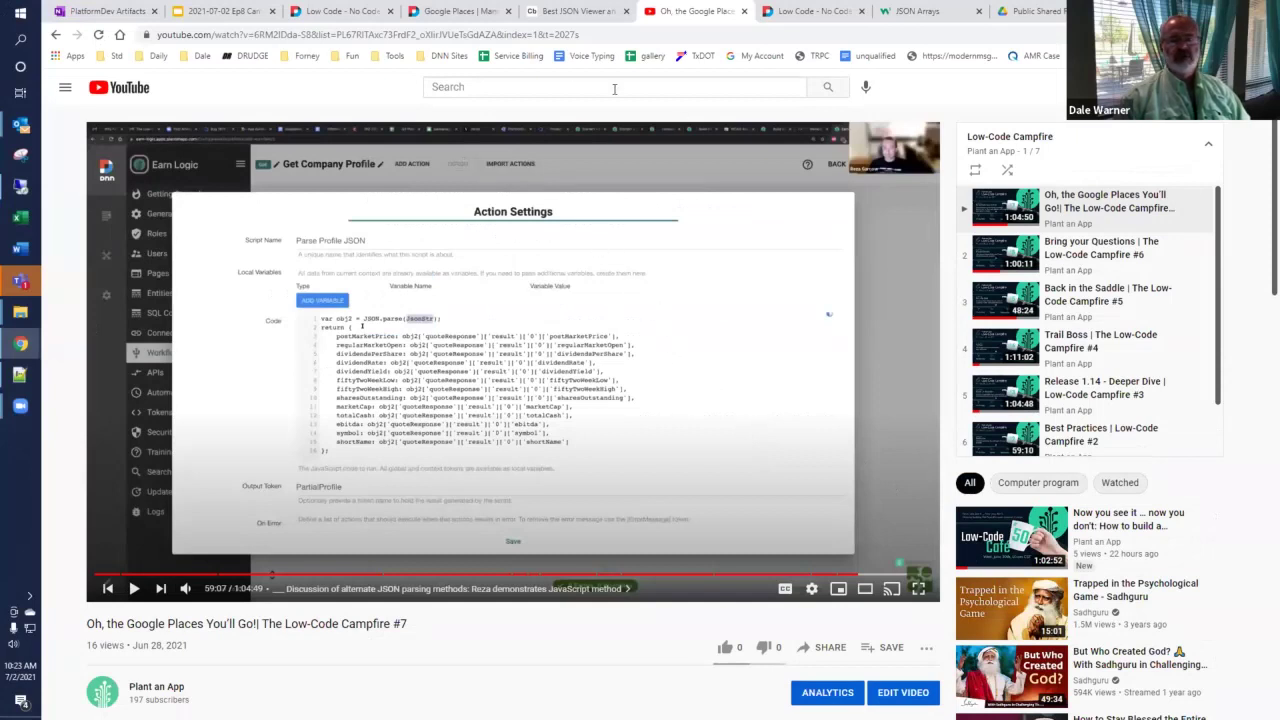
# Step: Look over the field list in the Google Places form settings and return to the live form
pyautogui.click(327, 12)
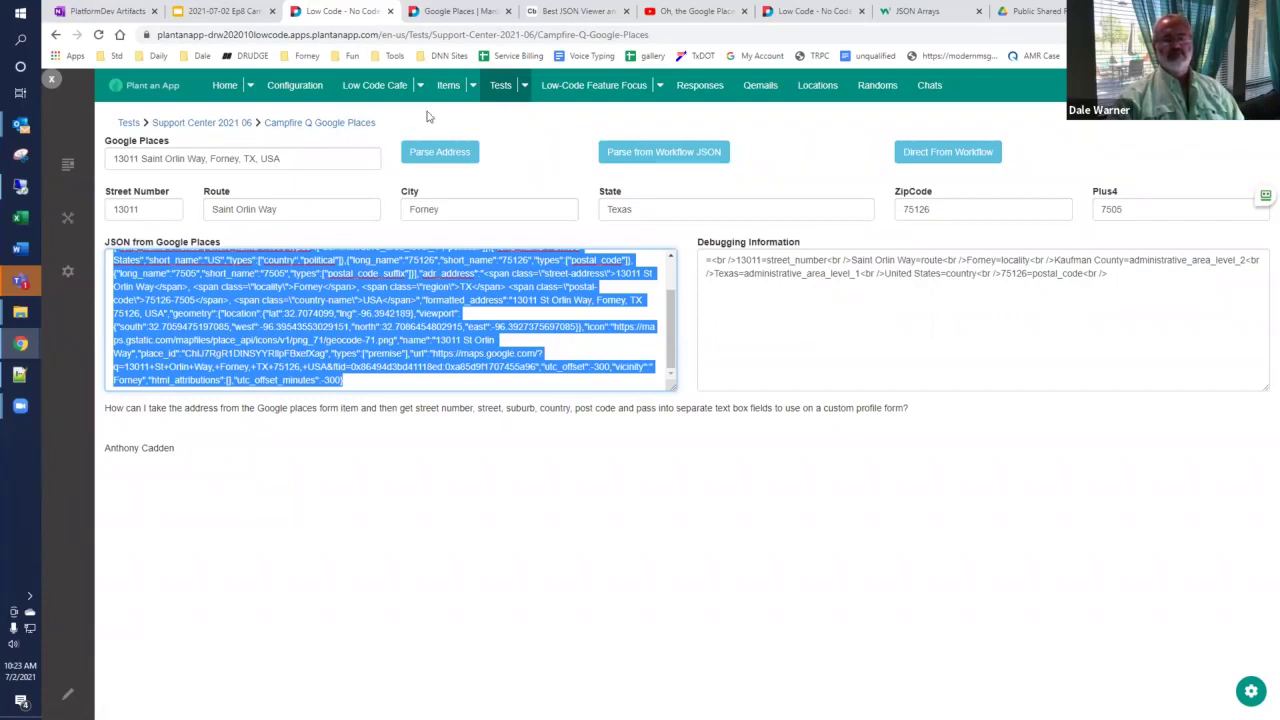
pyautogui.click(456, 12)
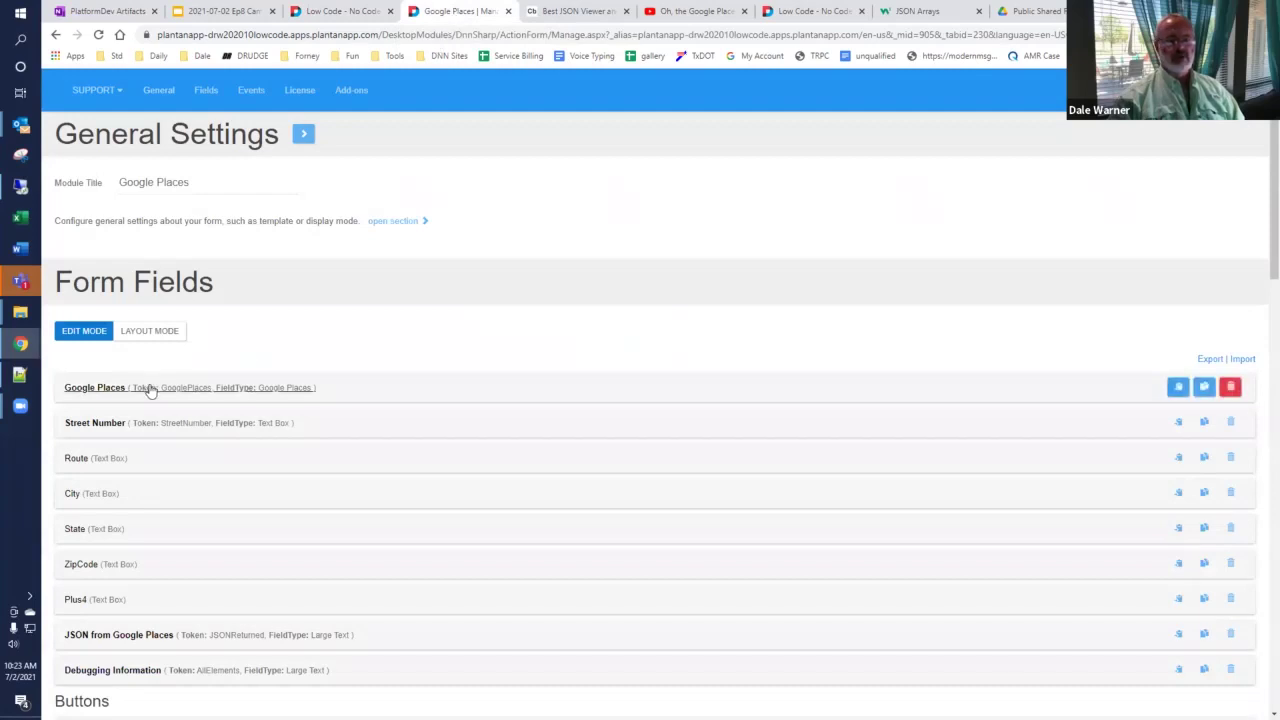
pyautogui.click(342, 11)
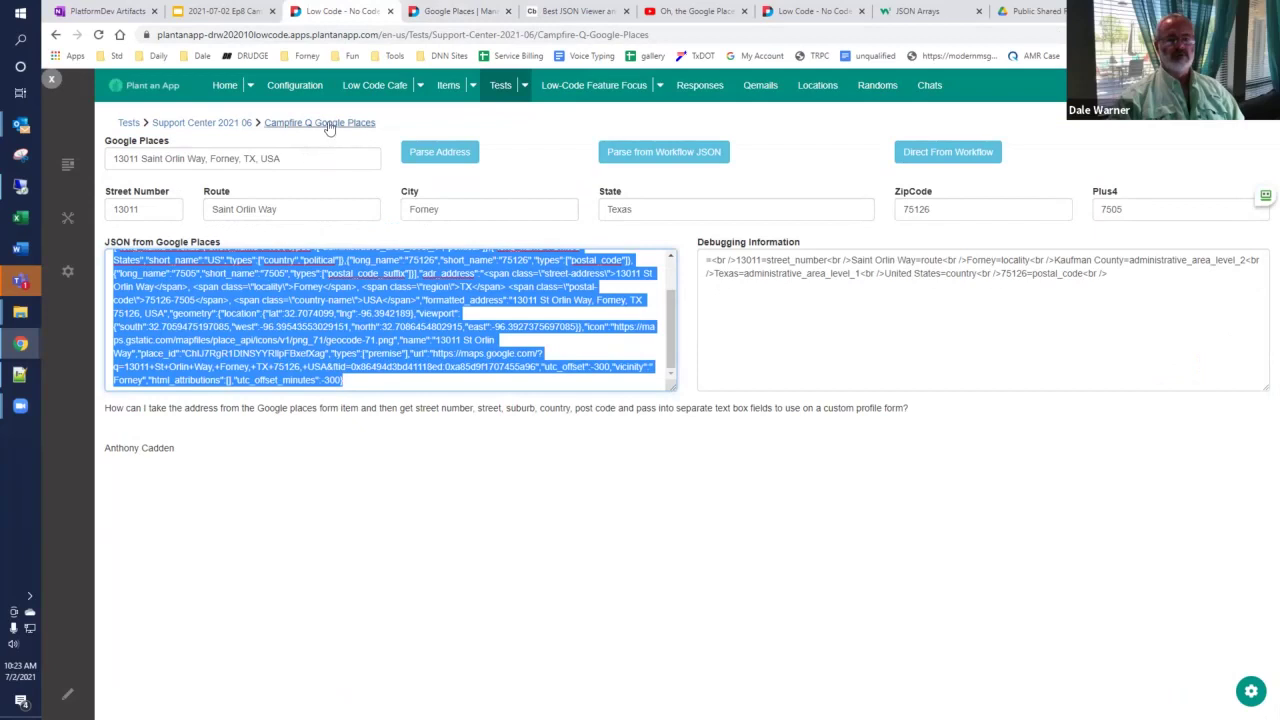
# Step: Reload the Campfire Q Google Places form, select the same address again, copy its text, and run Parse from Workflow JSON
pyautogui.click(330, 124)
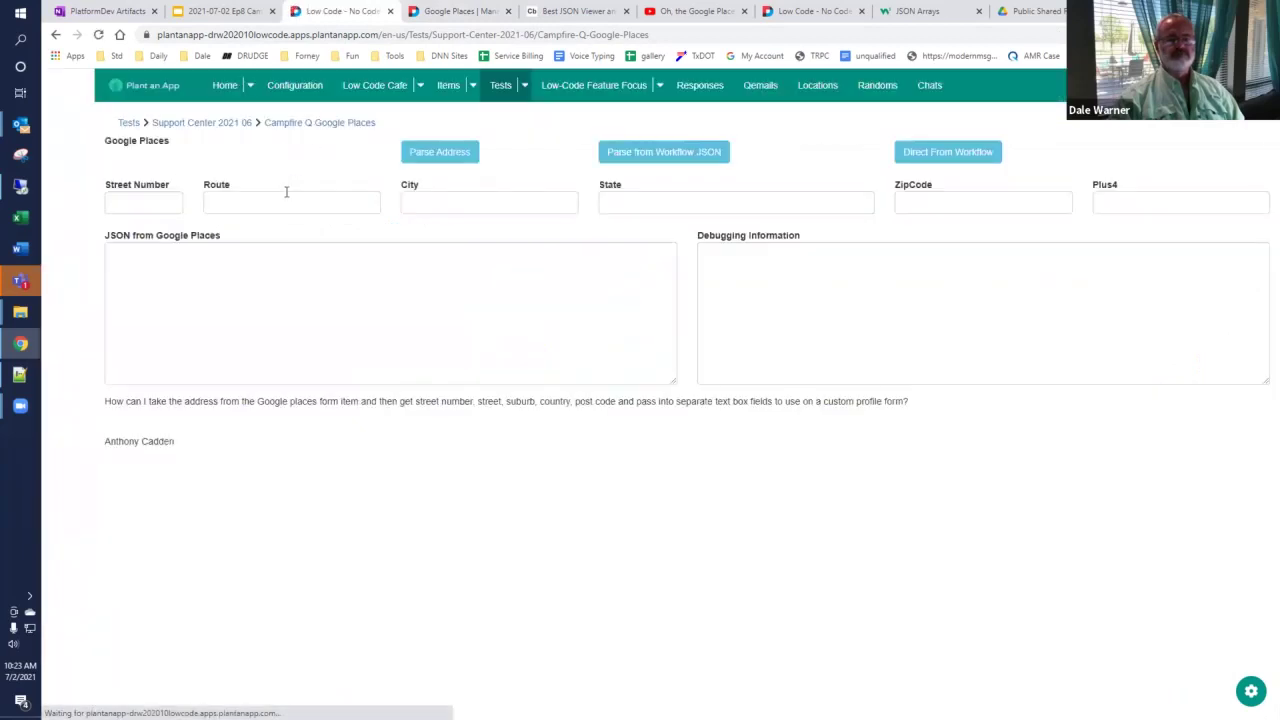
pyautogui.click(226, 157)
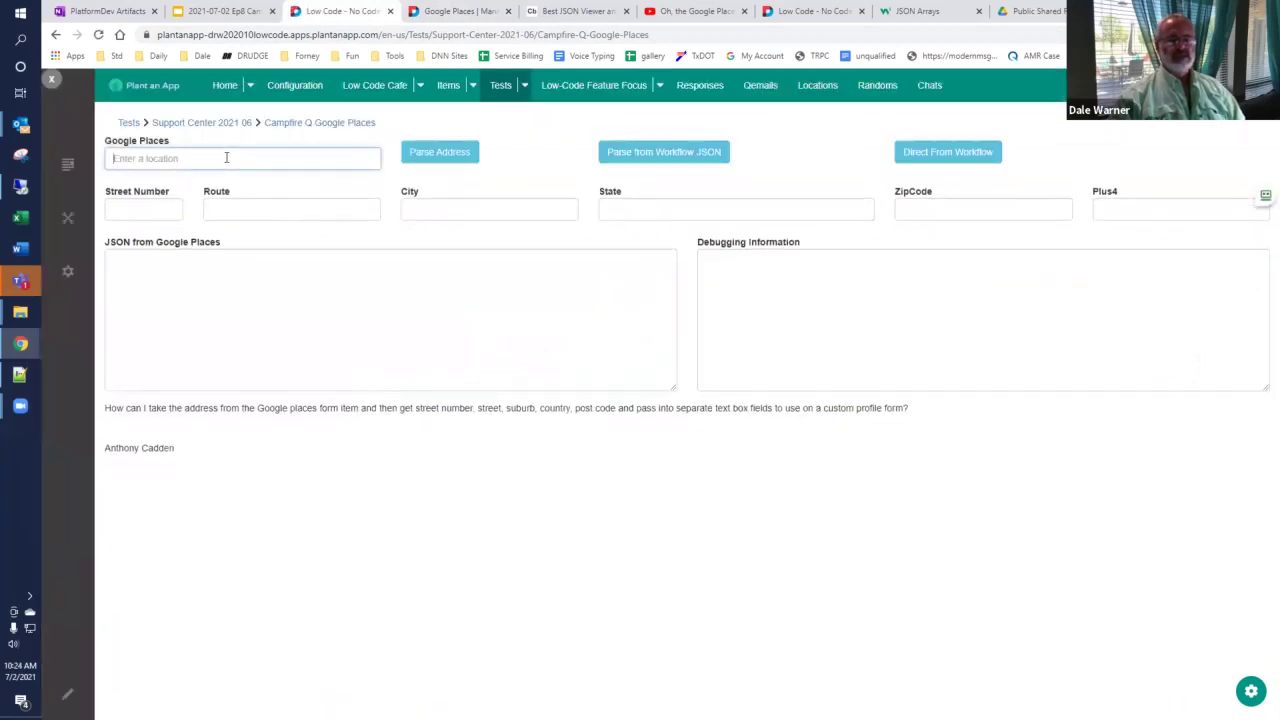
pyautogui.write('13011 s')
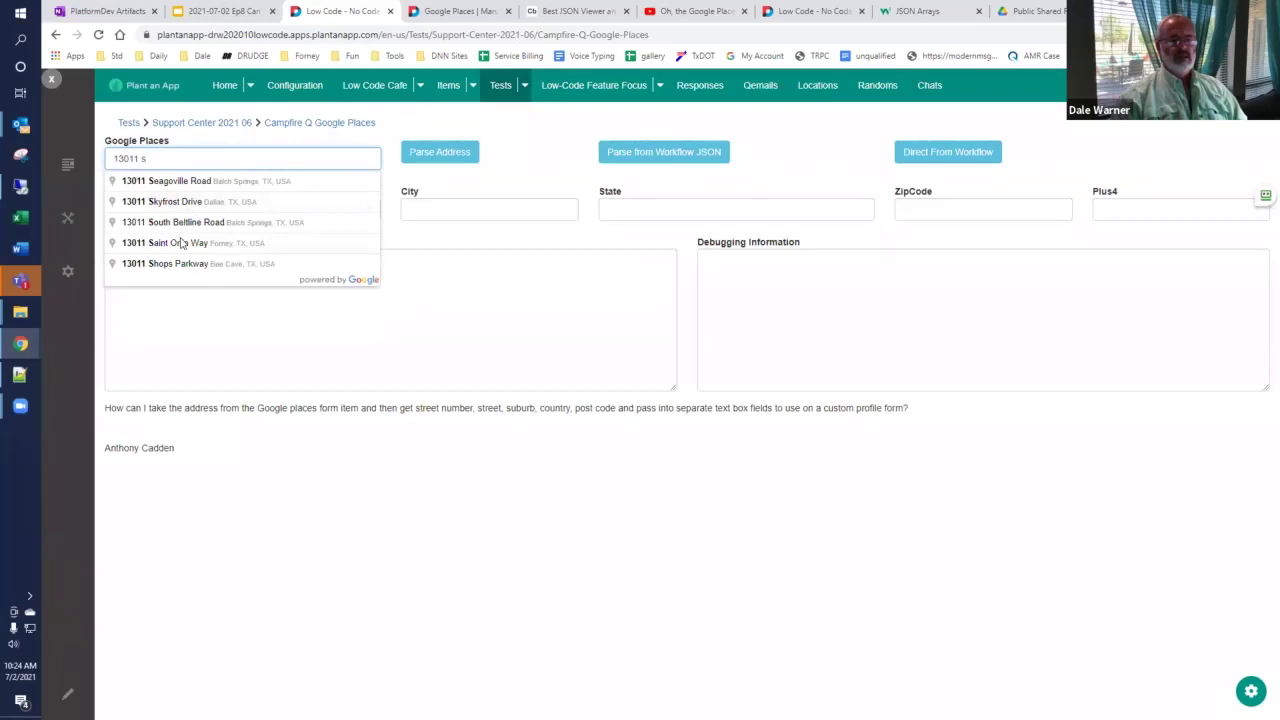
pyautogui.click(182, 243)
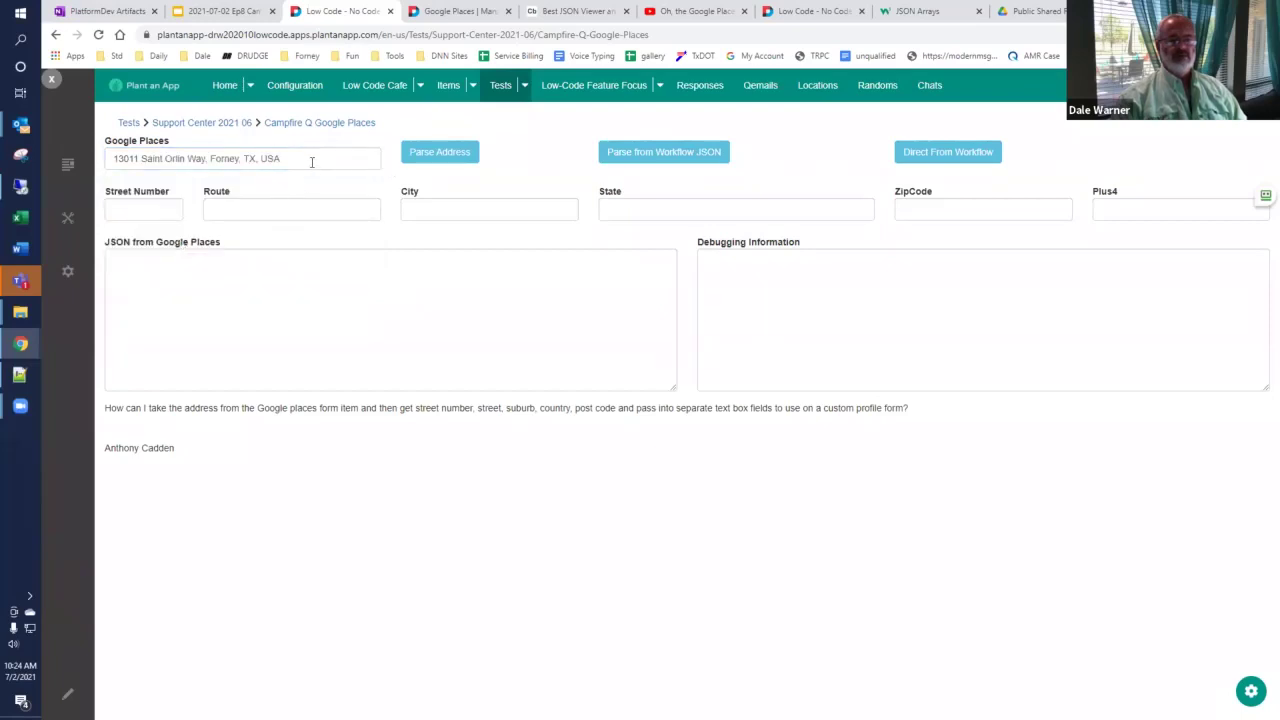
pyautogui.moveTo(312, 162); pyautogui.dragTo(110, 159)
pyautogui.hotkey('ctrl', 'c')
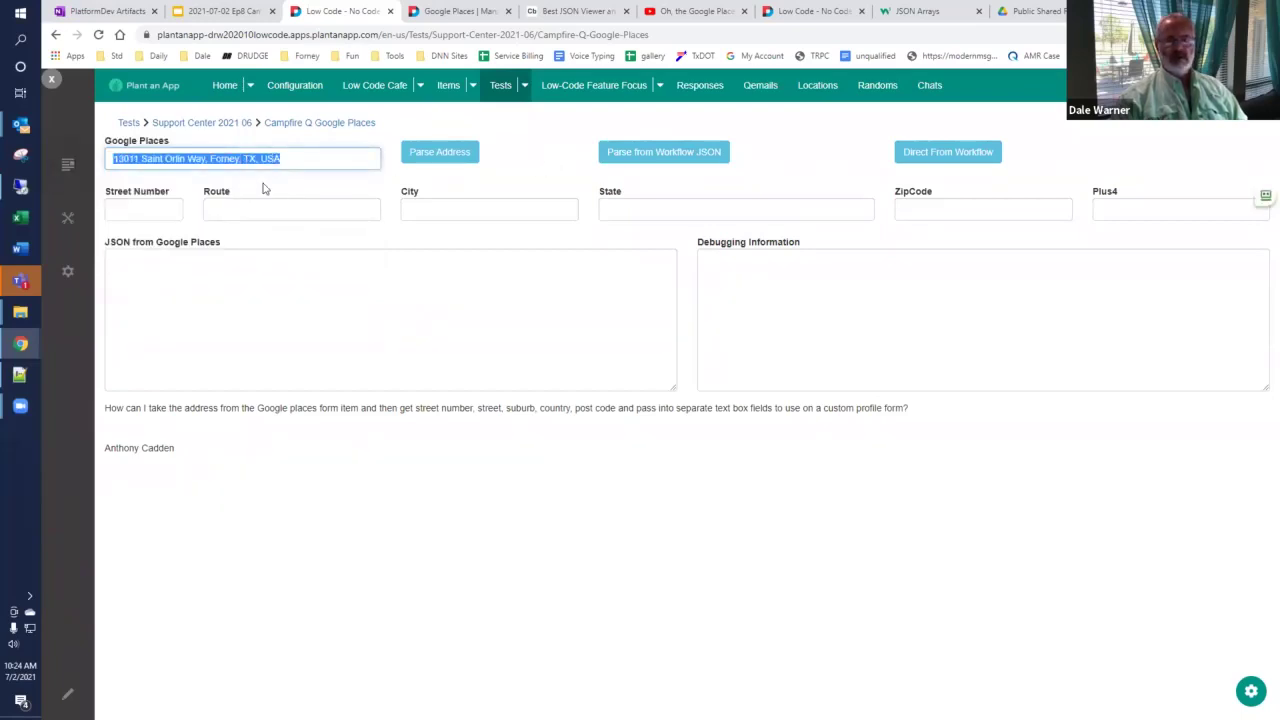
pyautogui.click(677, 160)
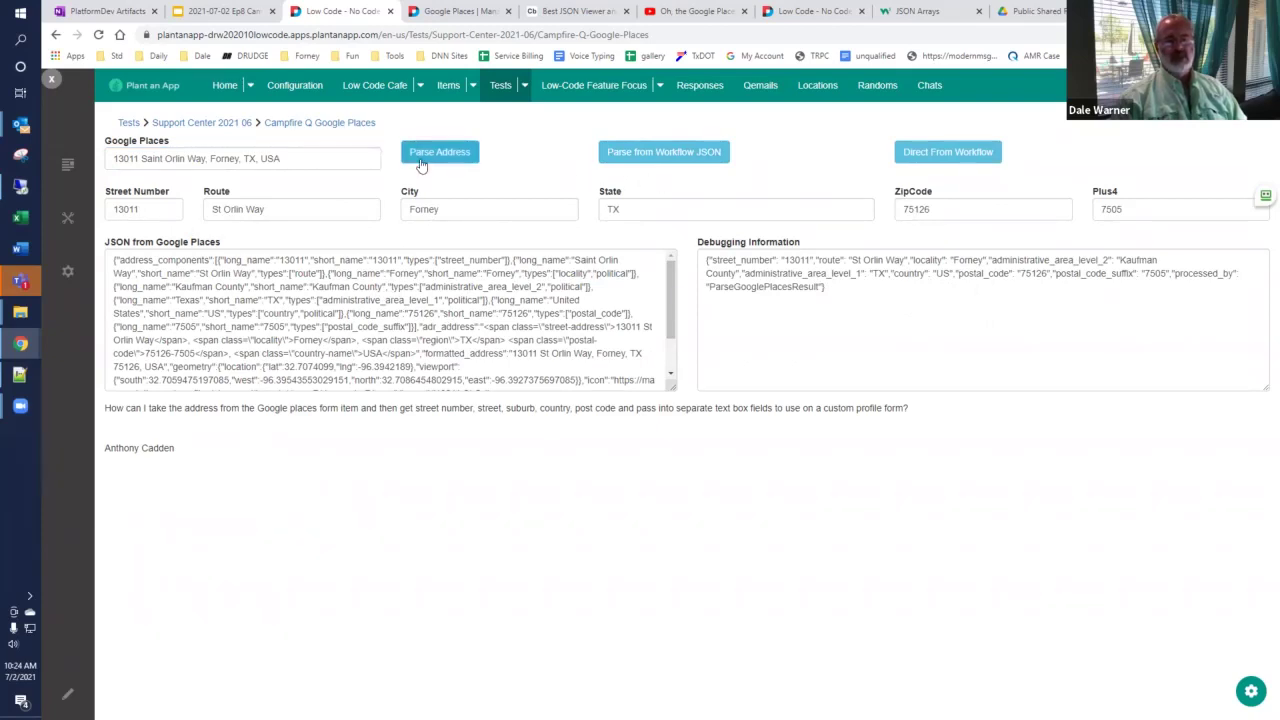
# Step: Reload the form, paste the copied address into Google Places, choose its suggestion, and run Direct From Workflow
pyautogui.click(322, 123)
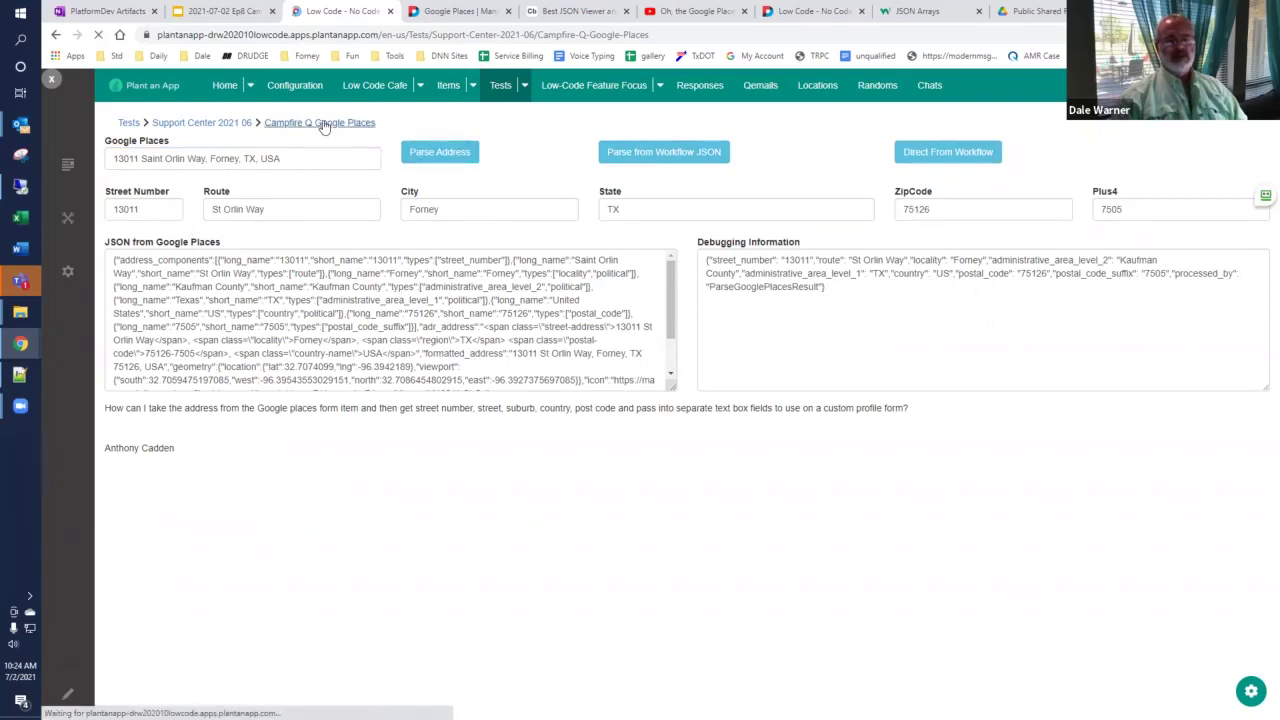
pyautogui.click(246, 161)
pyautogui.hotkey('ctrl', 'v')
pyautogui.click(244, 179)
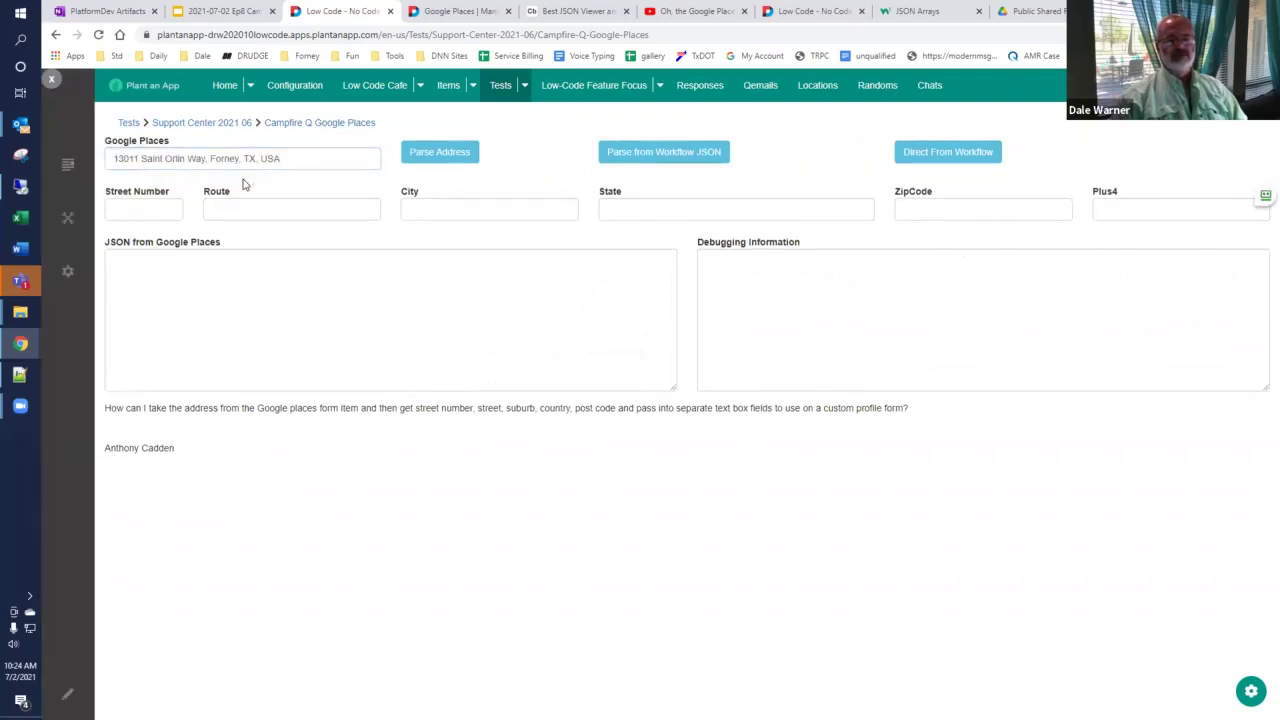
pyautogui.click(978, 160)
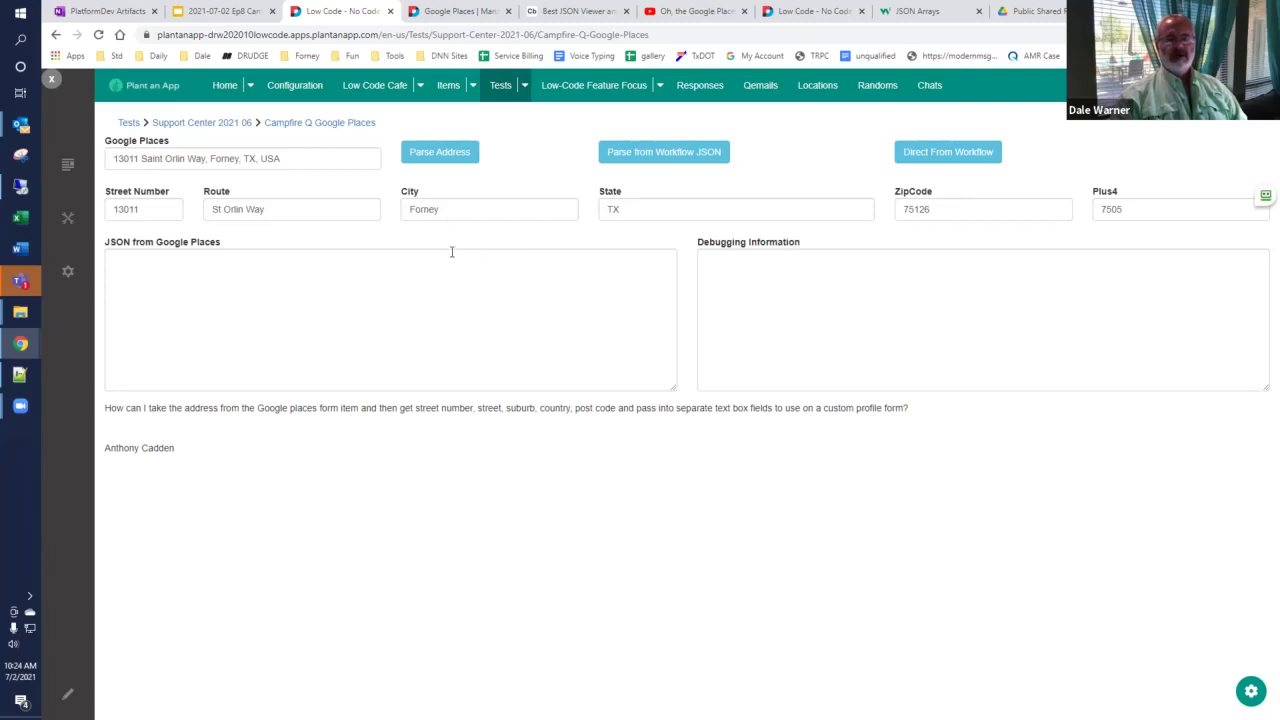
# Step: Open the DirectFromWorkflow button in the Google Places form settings and inspect its On Click Handler actions
pyautogui.click(463, 12)
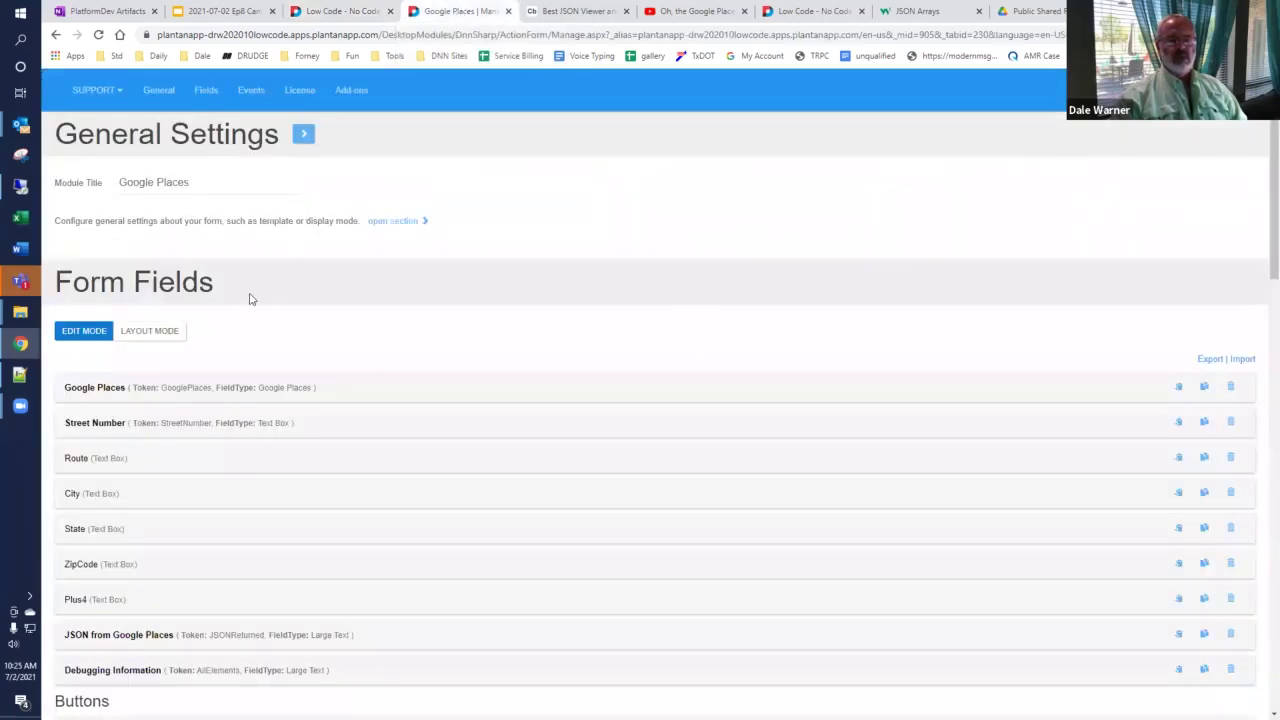
pyautogui.scroll(-1, 229, 350)
pyautogui.scroll(-4, 229, 350)
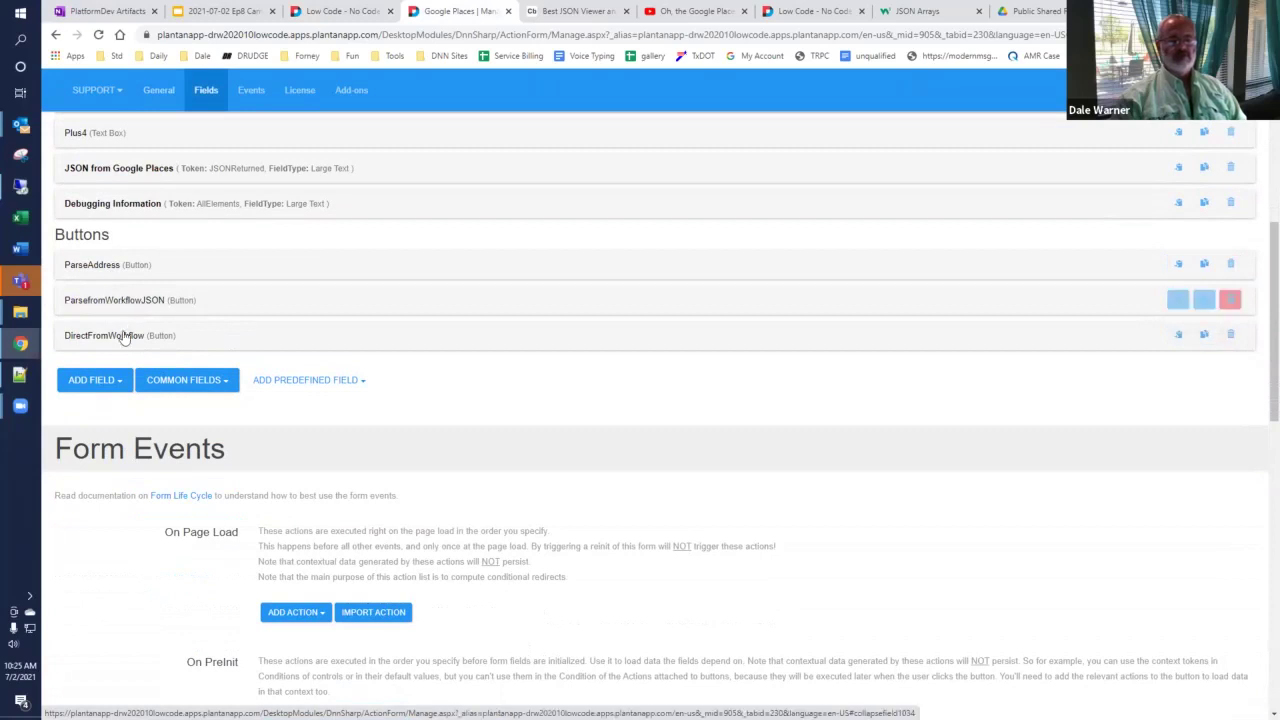
pyautogui.scroll(-2, 118, 345)
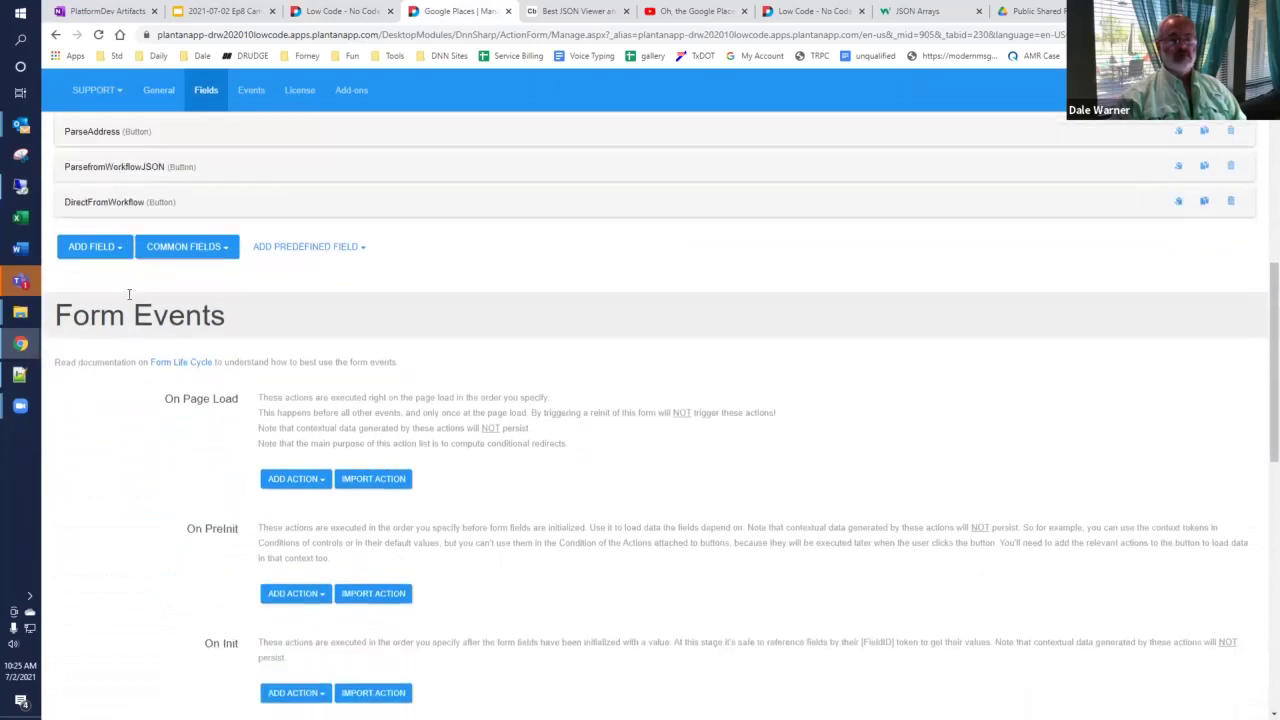
pyautogui.click(104, 202)
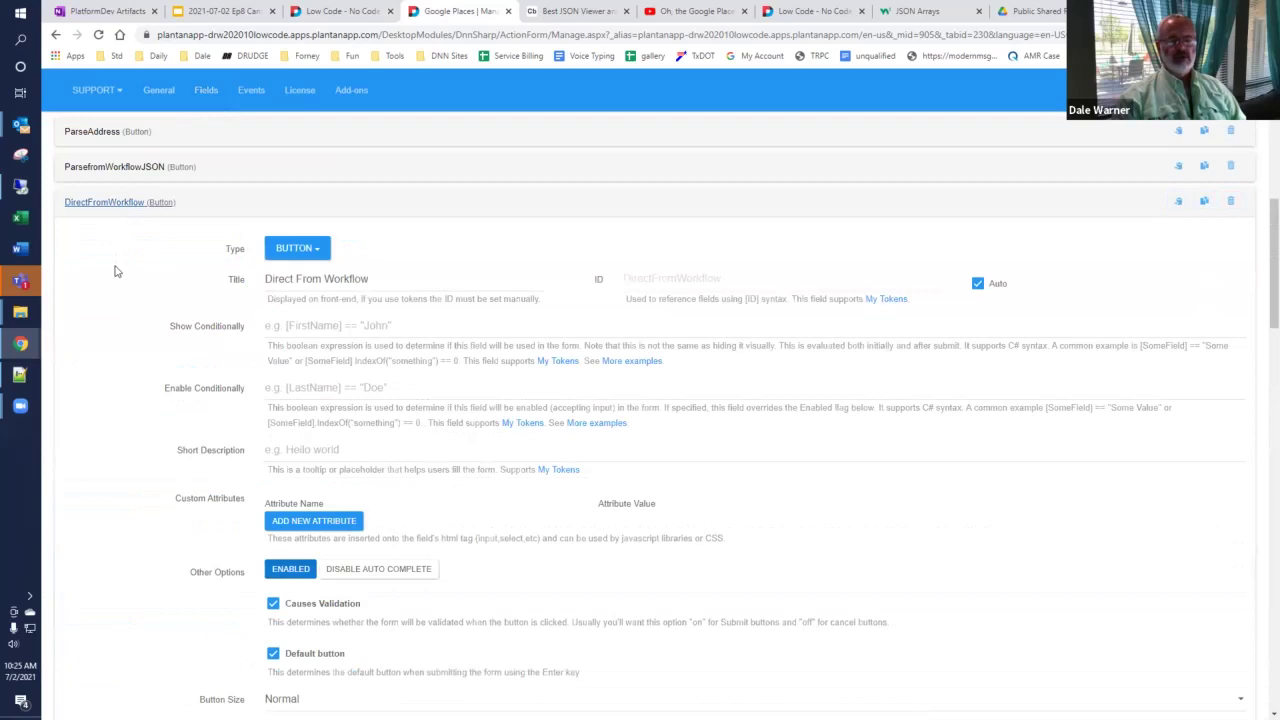
pyautogui.scroll(-8, 114, 273)
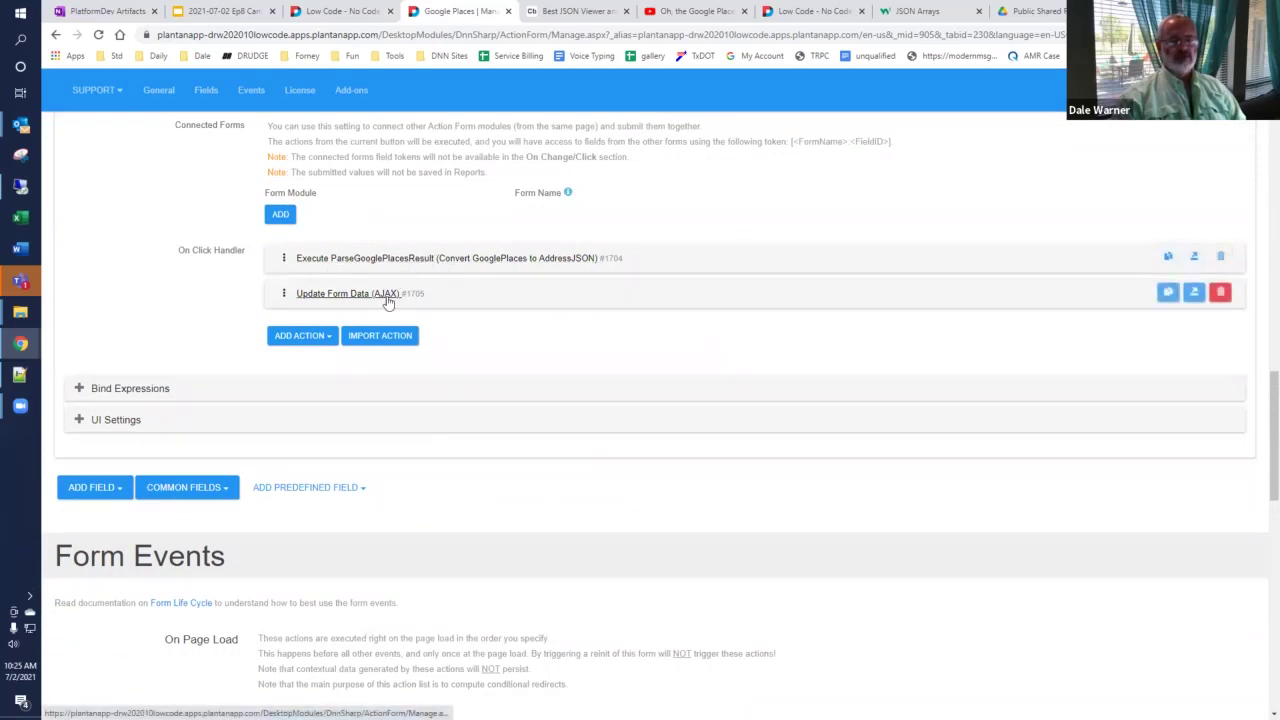
# Step: Expand the Execute ParseGooglePlacesResult action and examine its PlacesJSON input and output field mappings
pyautogui.click(362, 260)
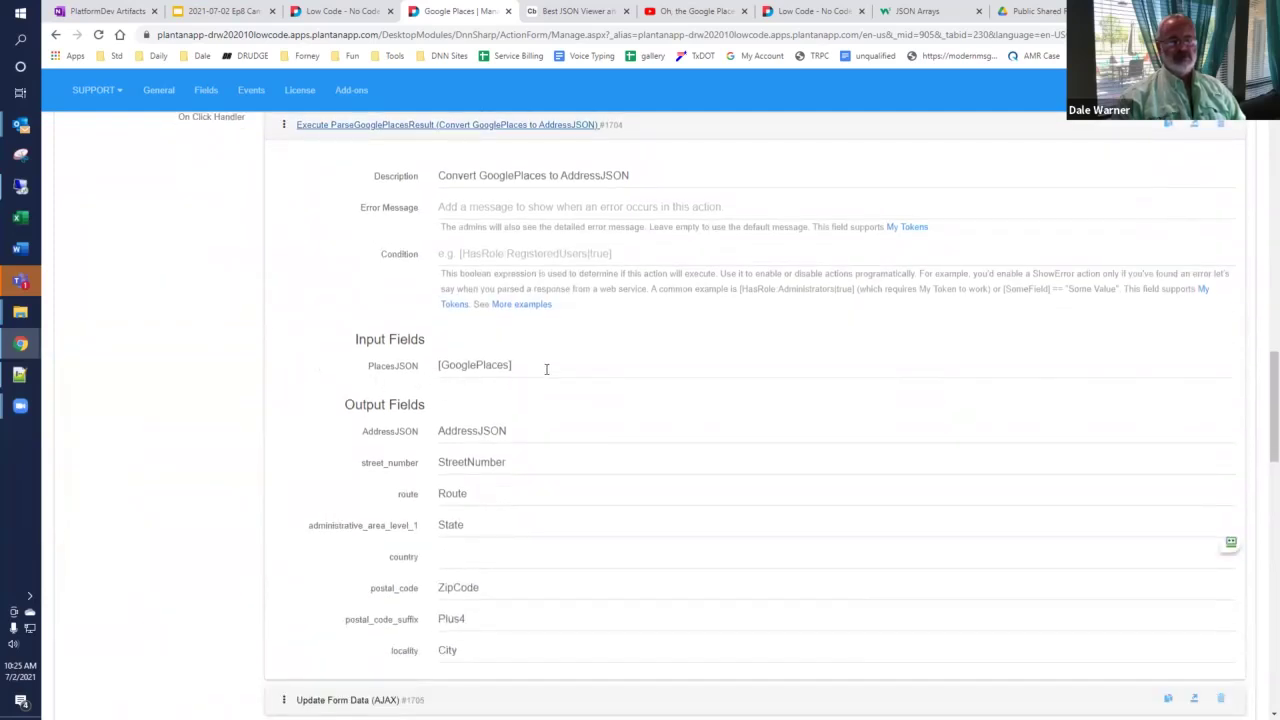
pyautogui.moveTo(545, 366); pyautogui.dragTo(344, 368)
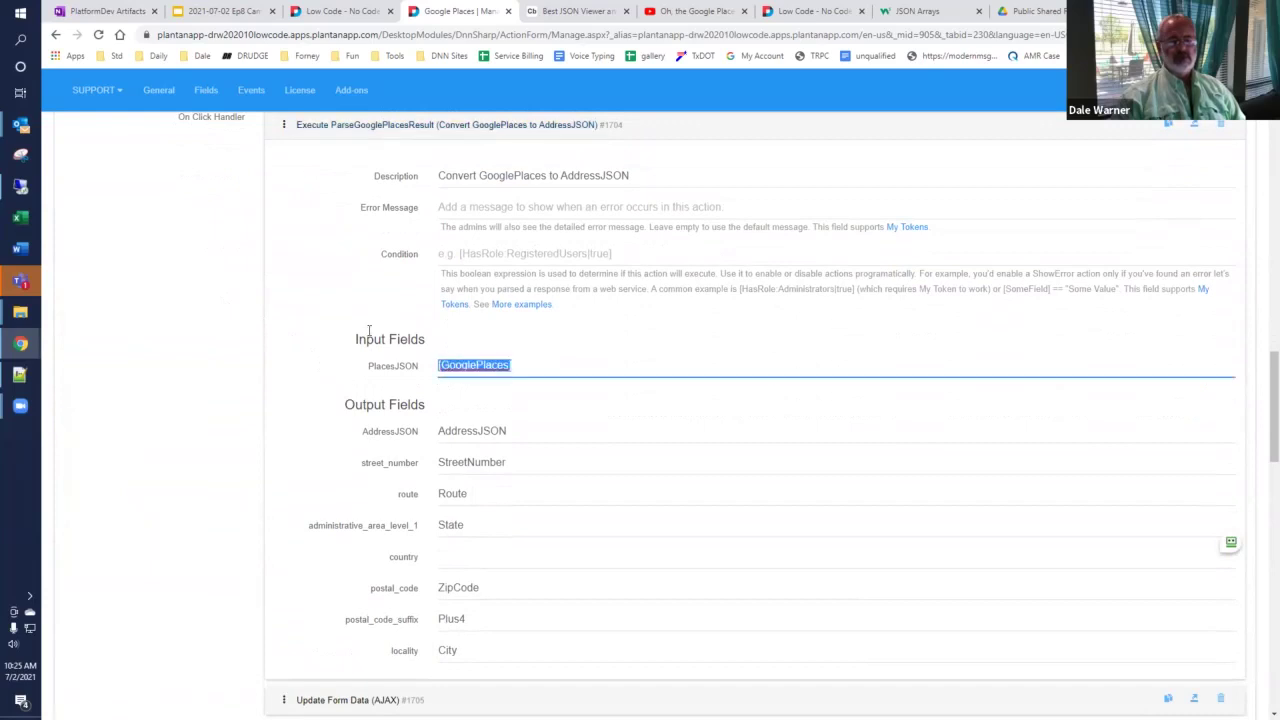
pyautogui.click(312, 418)
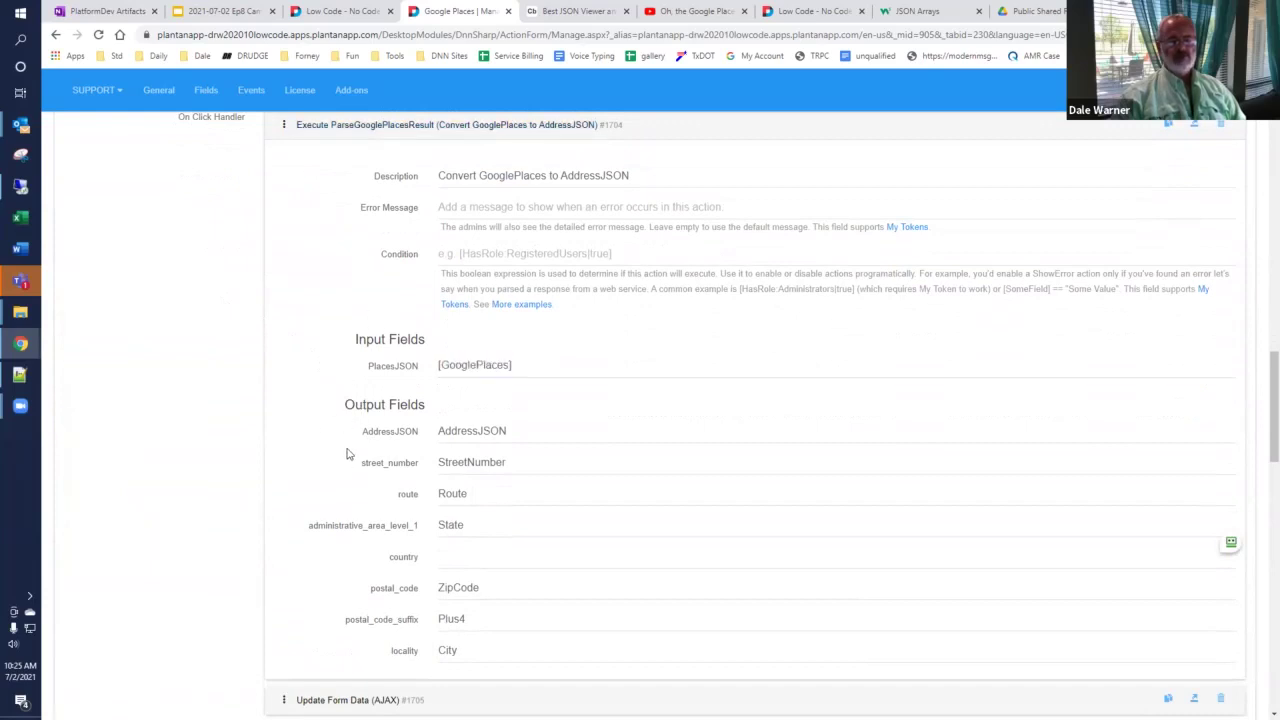
# Step: Compare the ParseGooglePlacesResult output field mappings, including AddressJSON and street_number, with the form's list of address fields
pyautogui.scroll(-1, 343, 449)
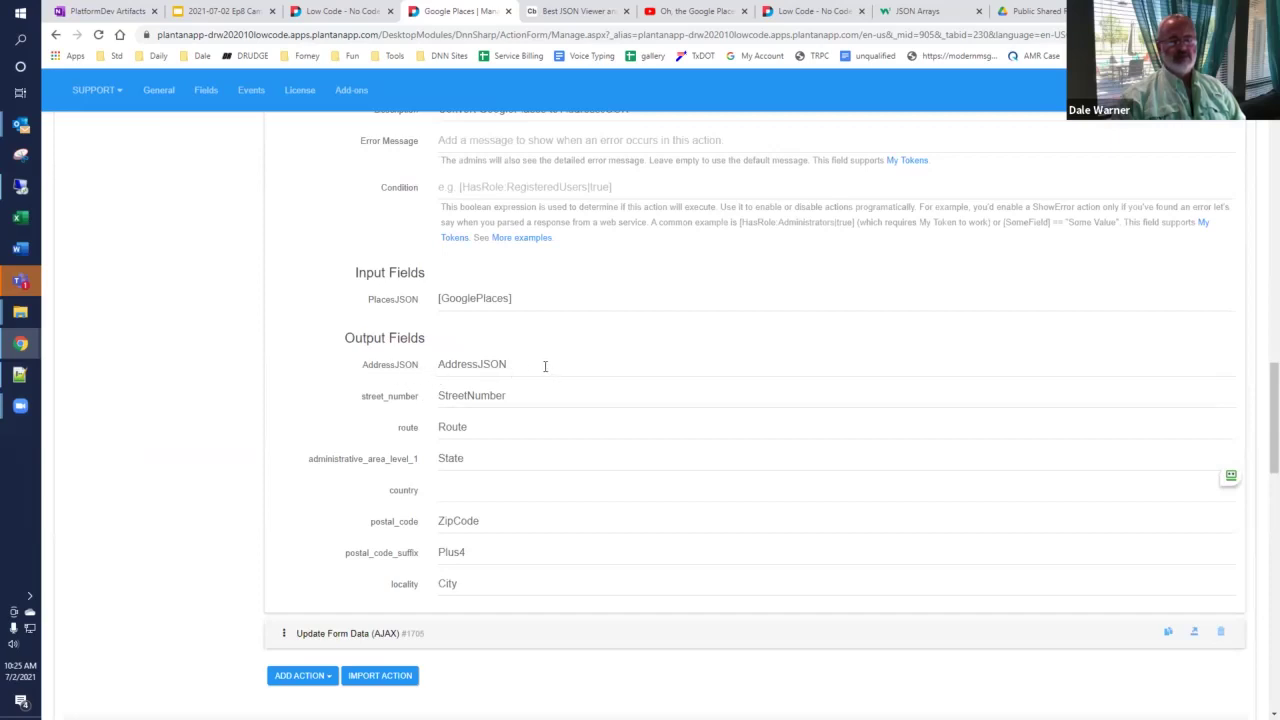
pyautogui.moveTo(544, 361); pyautogui.dragTo(360, 364)
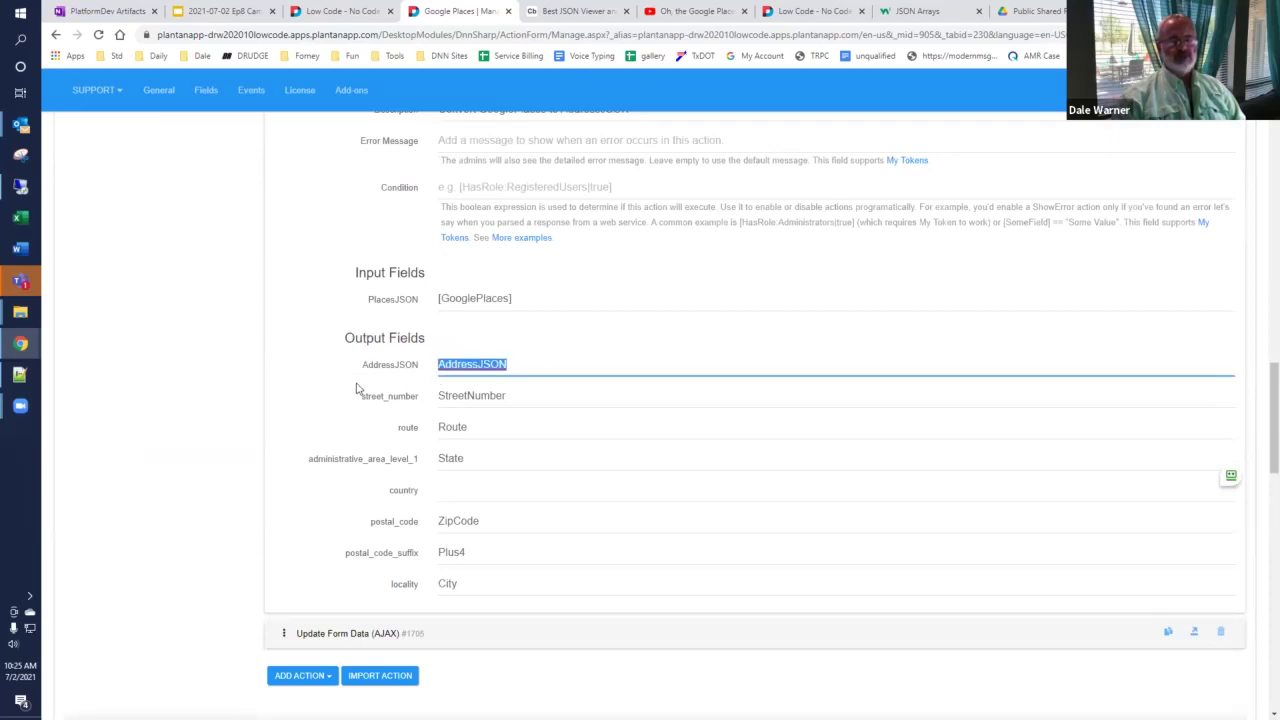
pyautogui.click(602, 392)
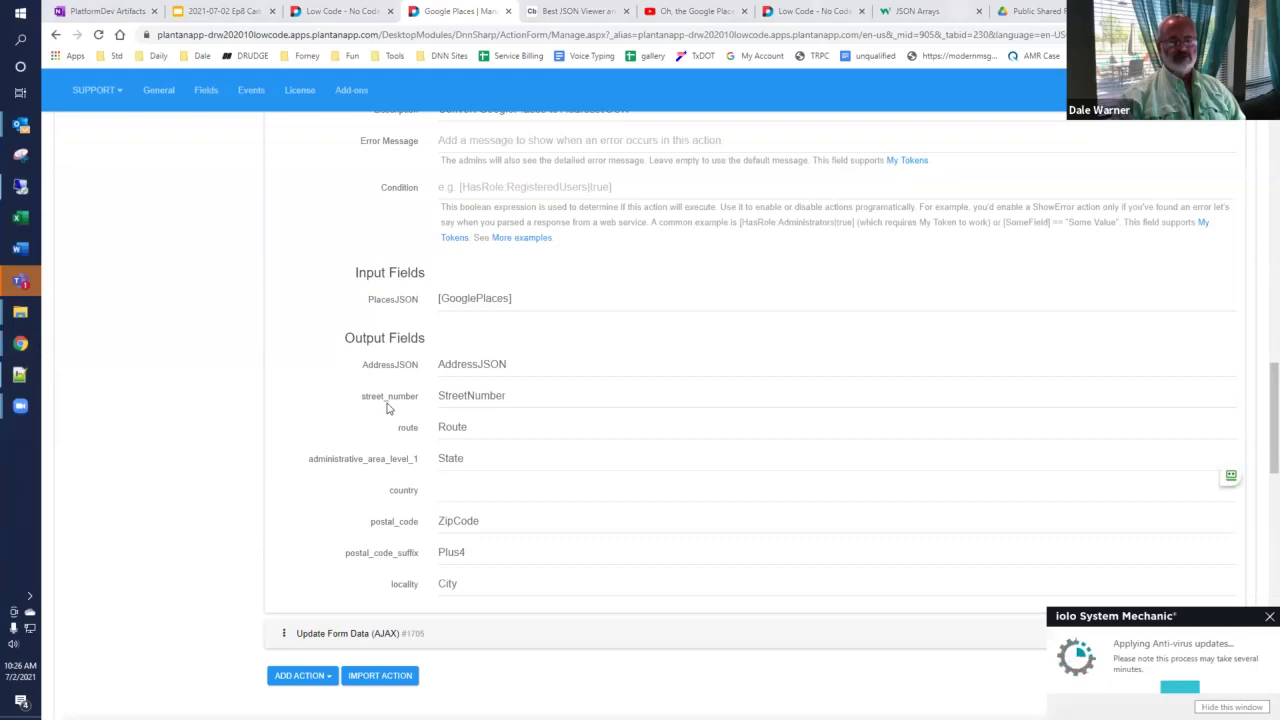
pyautogui.click(1269, 616)
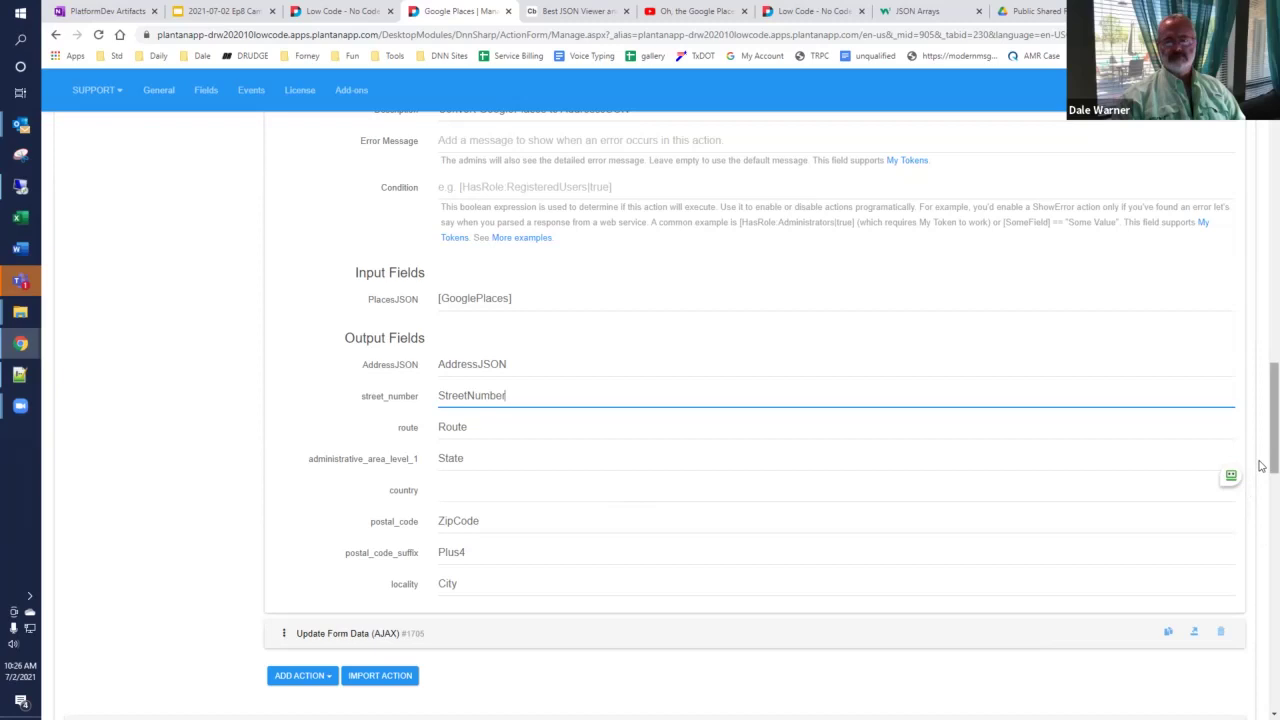
pyautogui.scroll(15, 1262, 466)
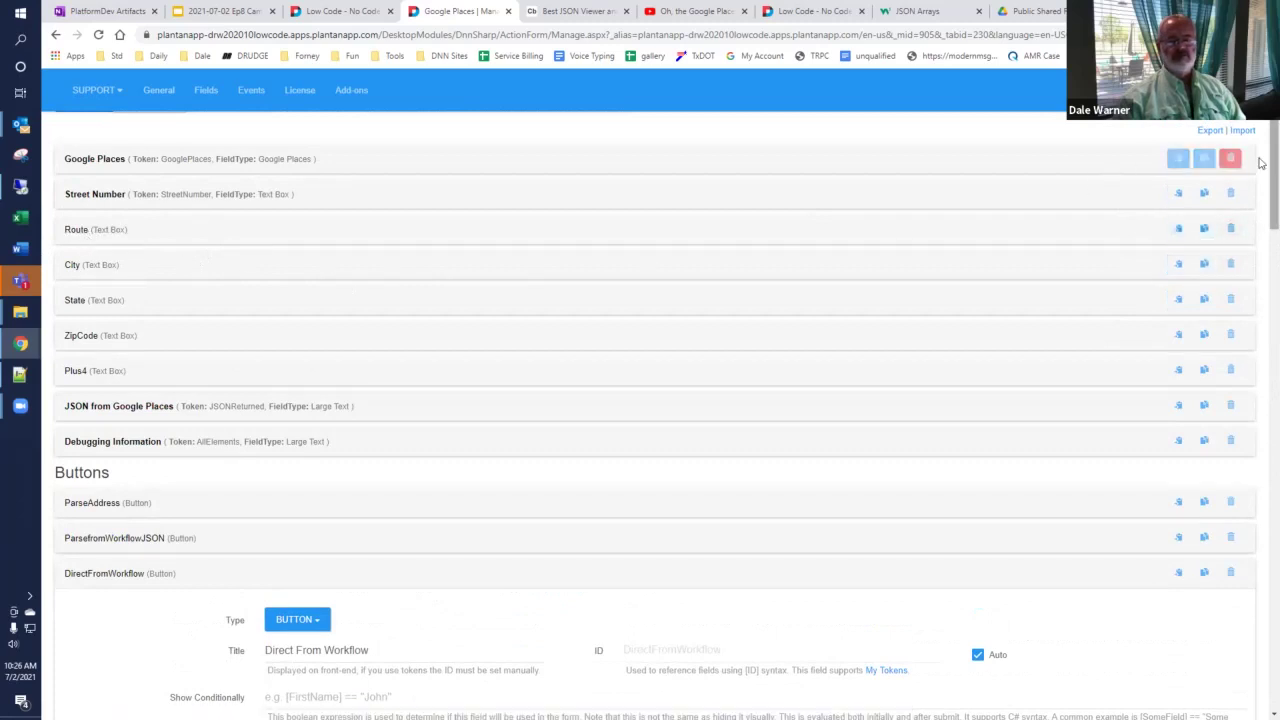
pyautogui.moveTo(1261, 177); pyautogui.dragTo(1265, 424)
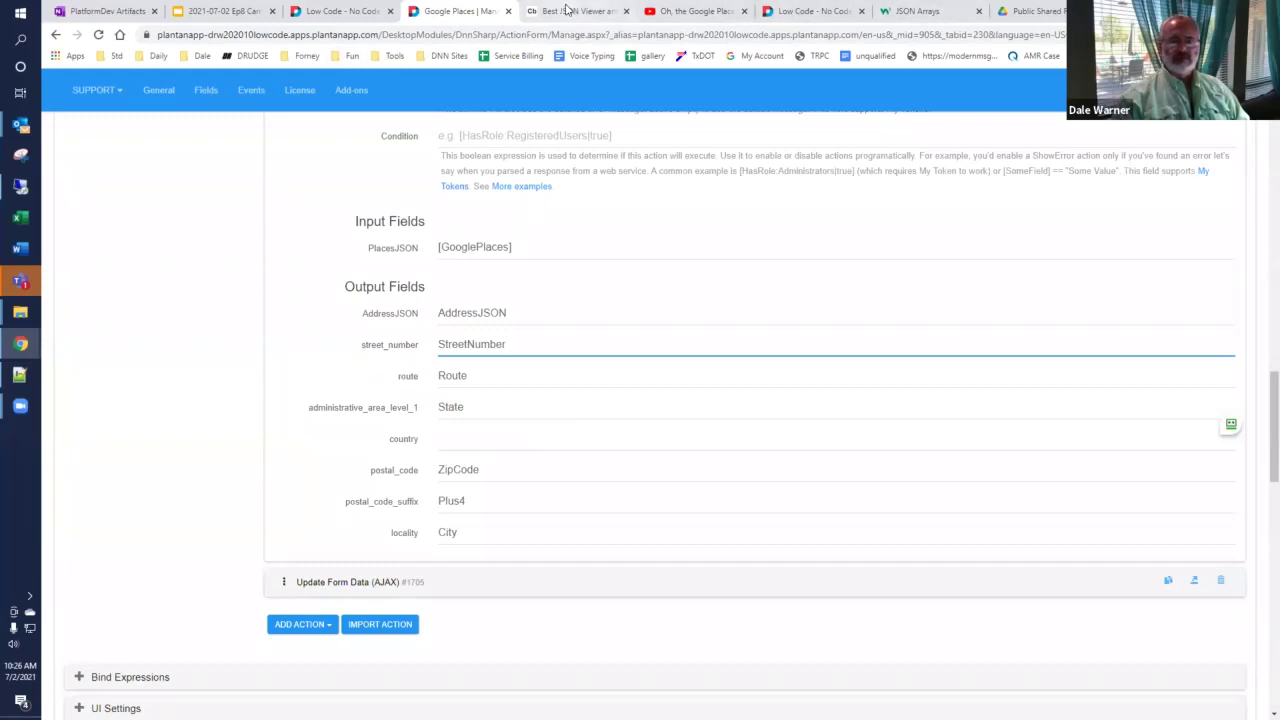
# Step: Open the Campfire workflow ParseGooglePlacesResult for editing and inspect its input parameter
pyautogui.click(829, 13)
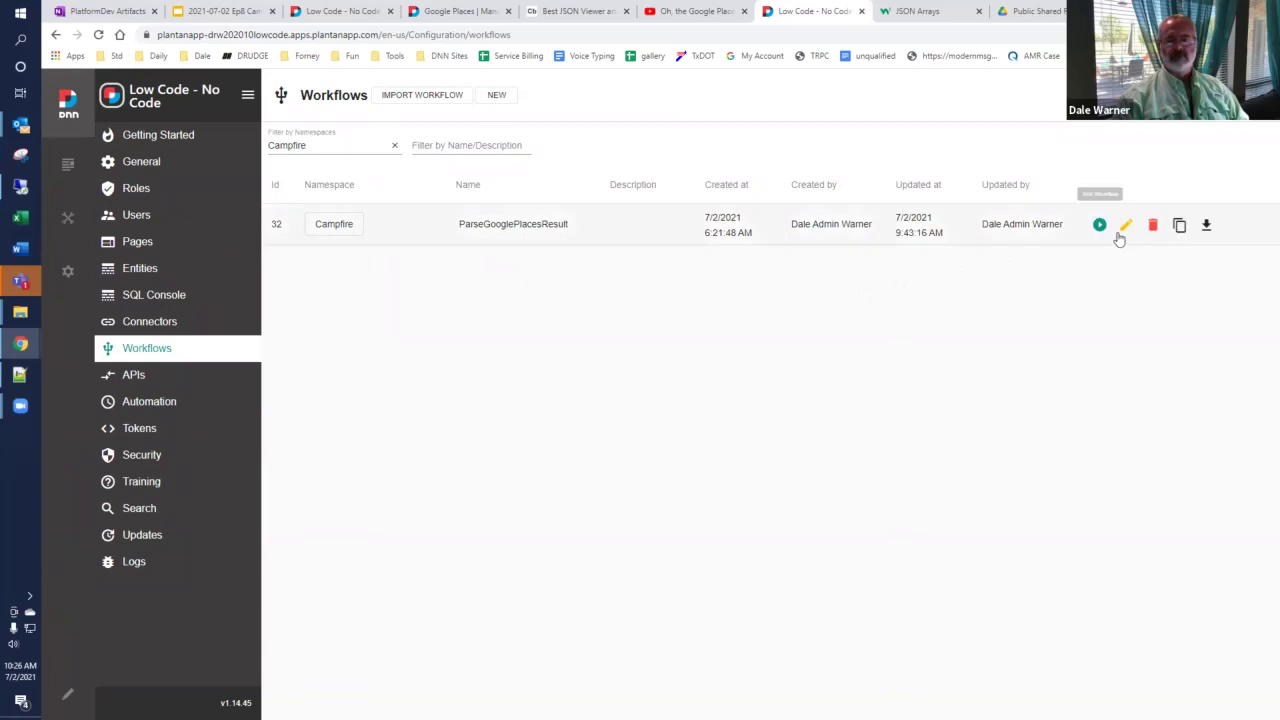
pyautogui.click(1121, 228)
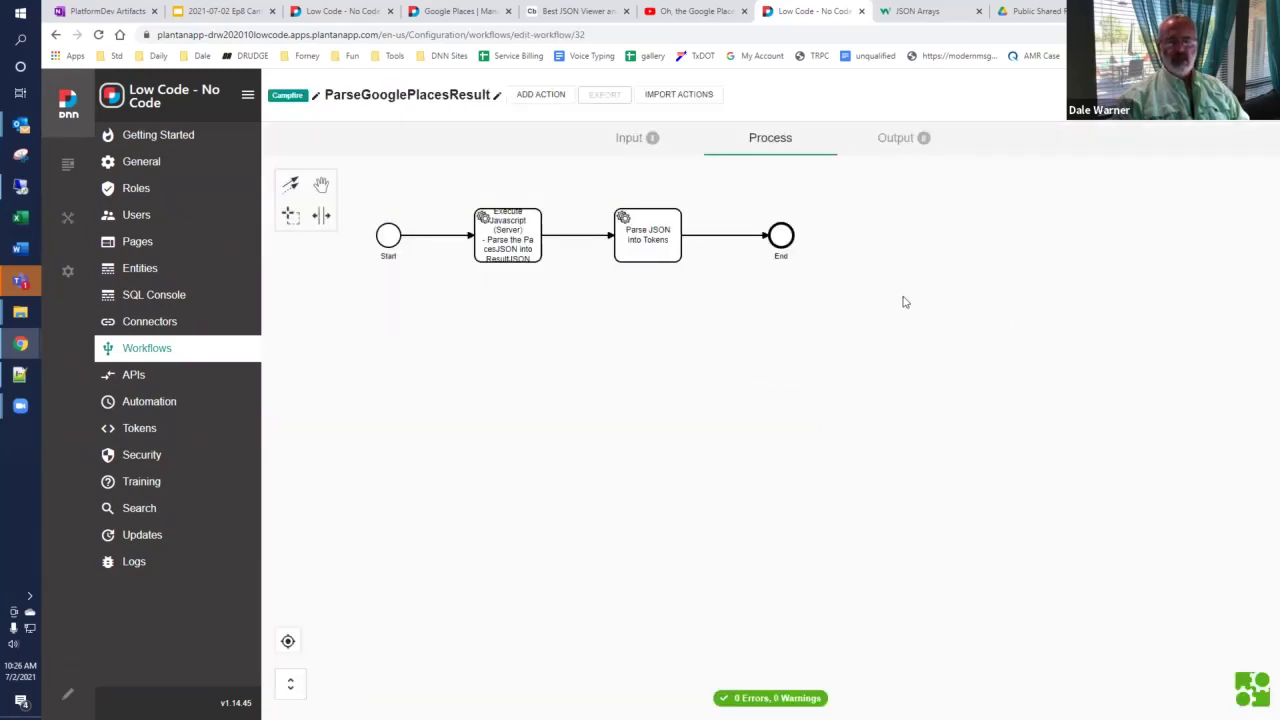
pyautogui.click(632, 138)
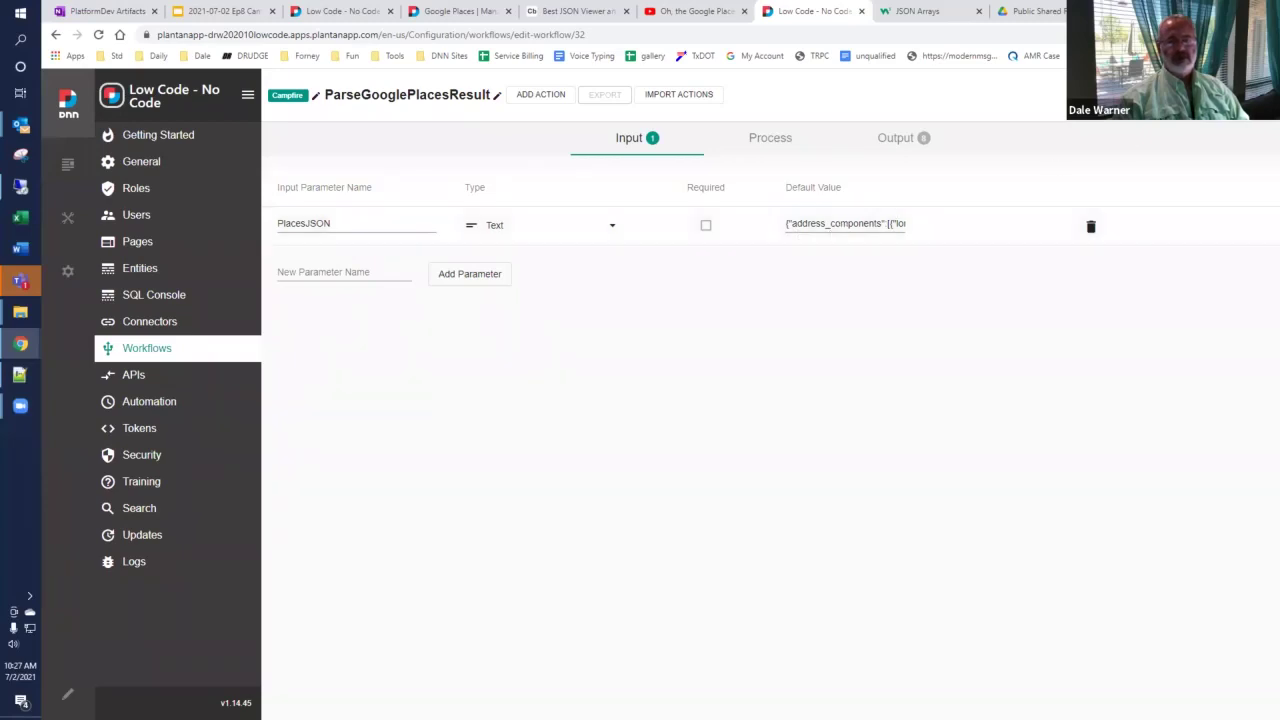
# Step: Test-run the workflow with the default PlacesJSON value, review the AddressJSON output, and close the test results
pyautogui.click(1100, 100)
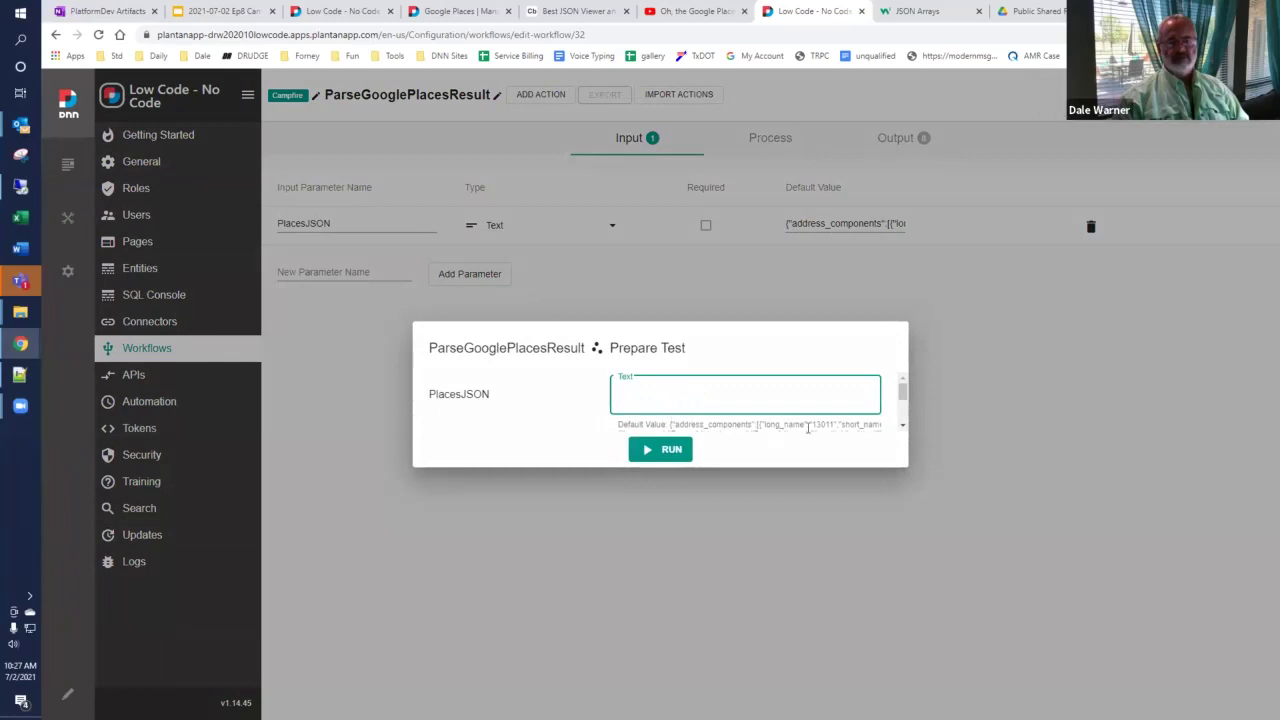
pyautogui.click(903, 428)
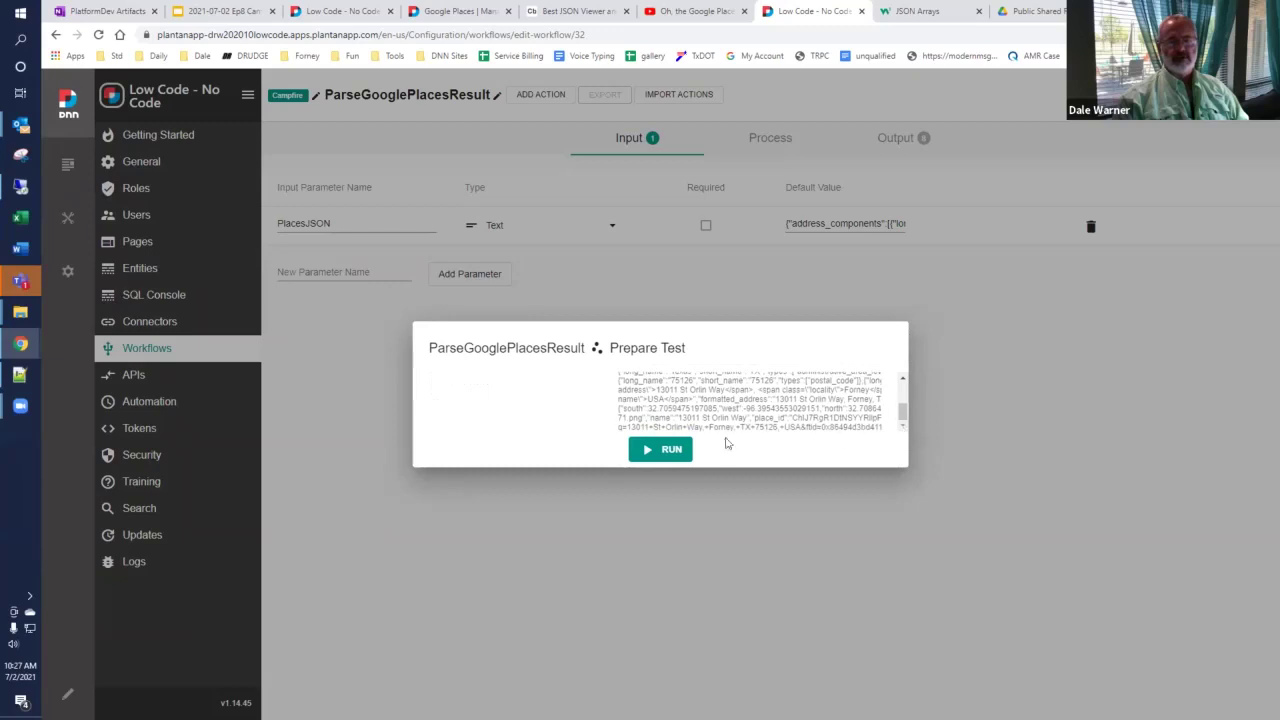
pyautogui.click(674, 449)
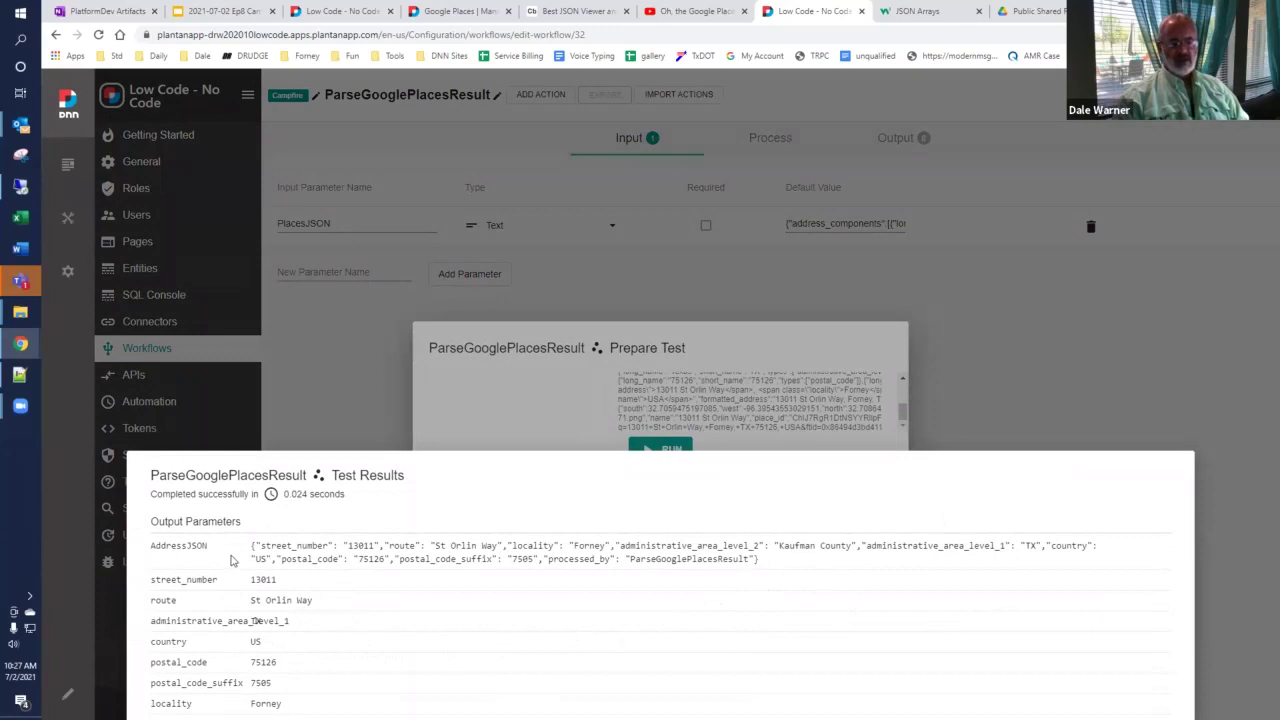
pyautogui.moveTo(253, 545); pyautogui.dragTo(864, 566)
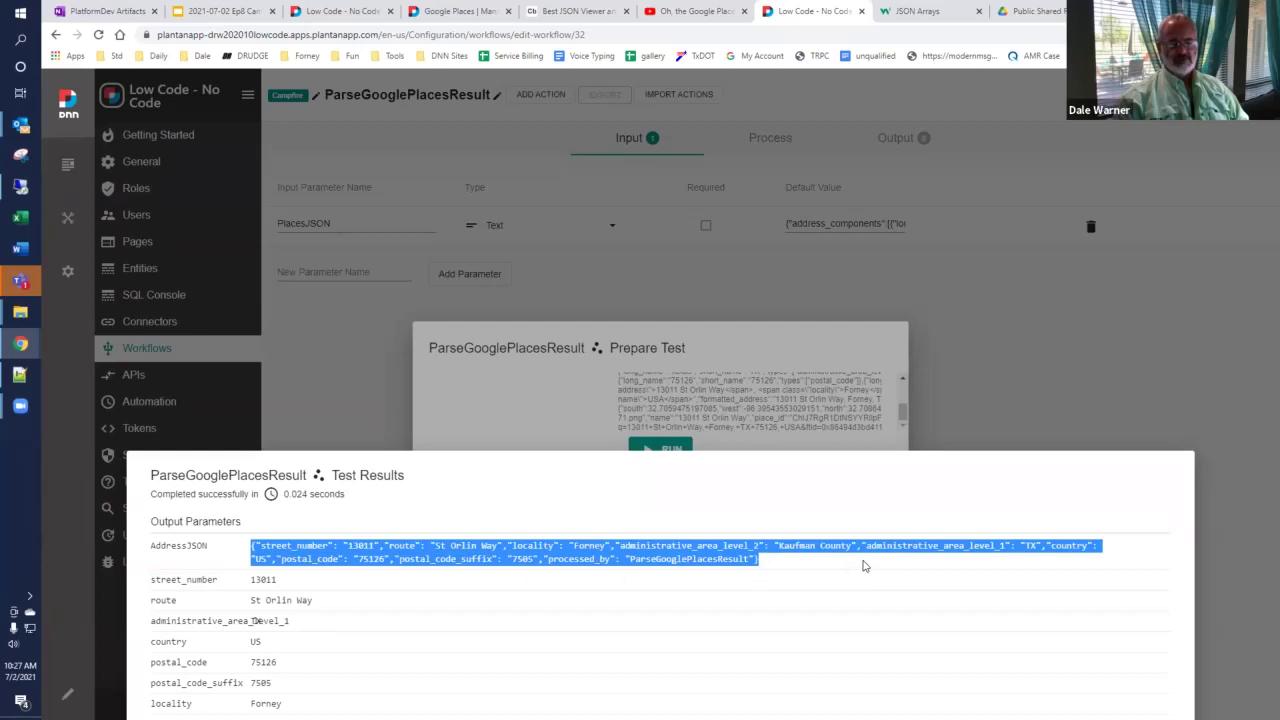
pyautogui.click(864, 566)
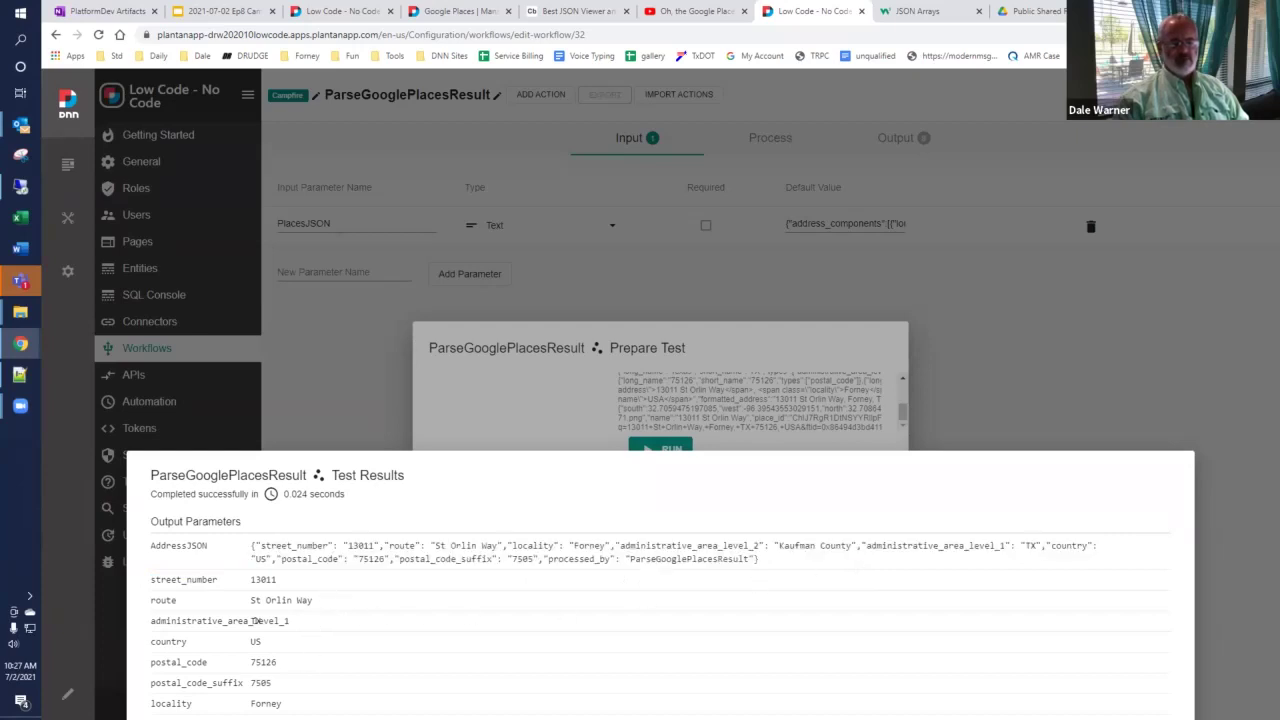
pyautogui.click(351, 434)
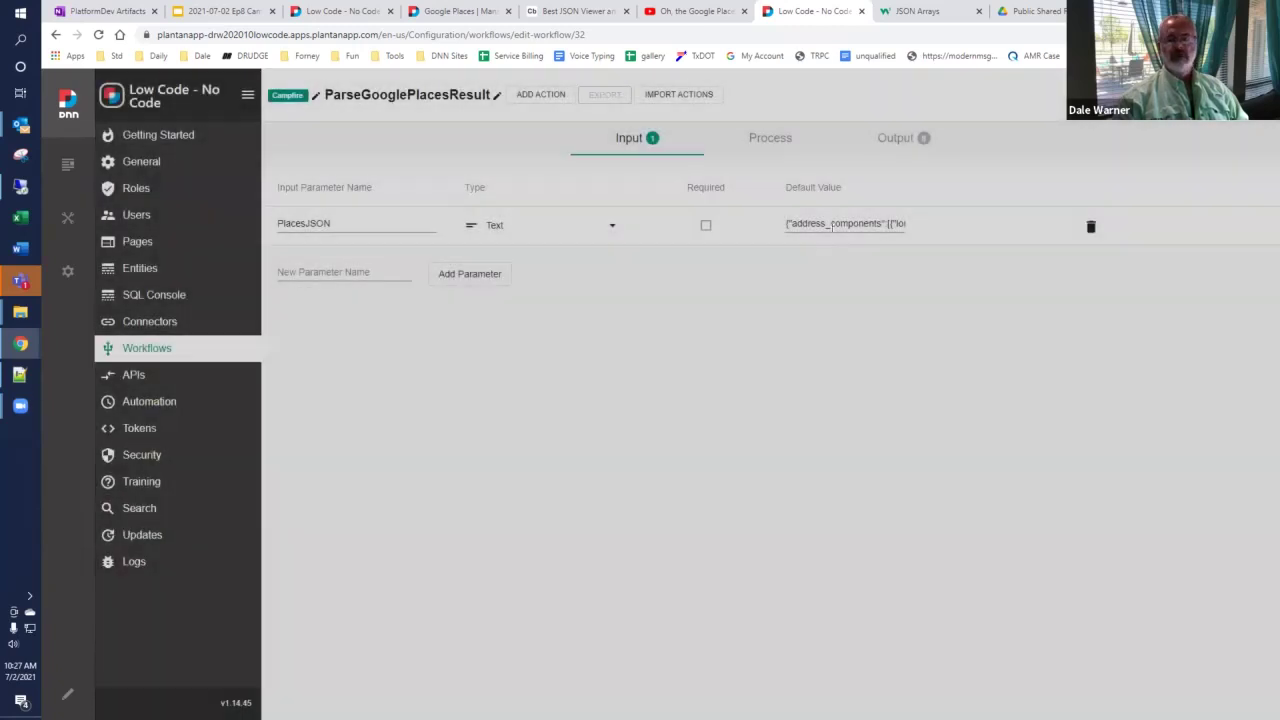
# Step: Review the workflow's output parameters, and open the Execute Javascript (Server) action to examine how its code parses PlacesJSON
pyautogui.click(891, 138)
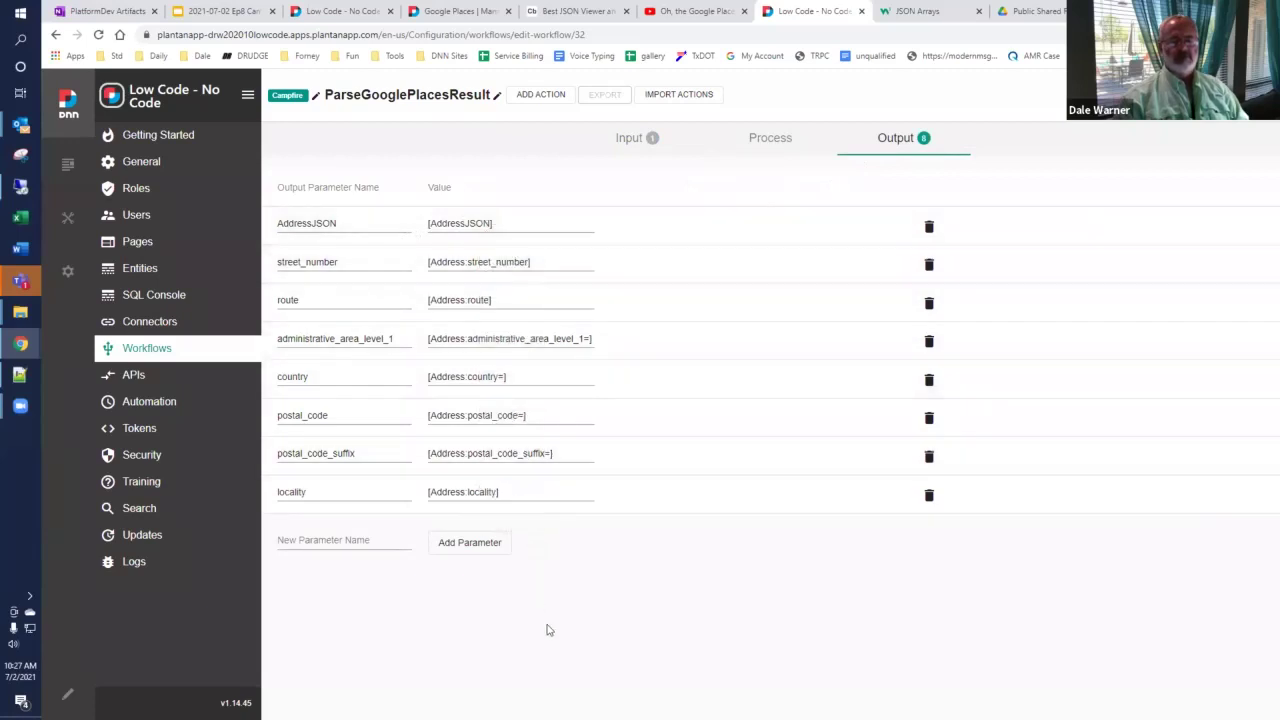
pyautogui.click(772, 137)
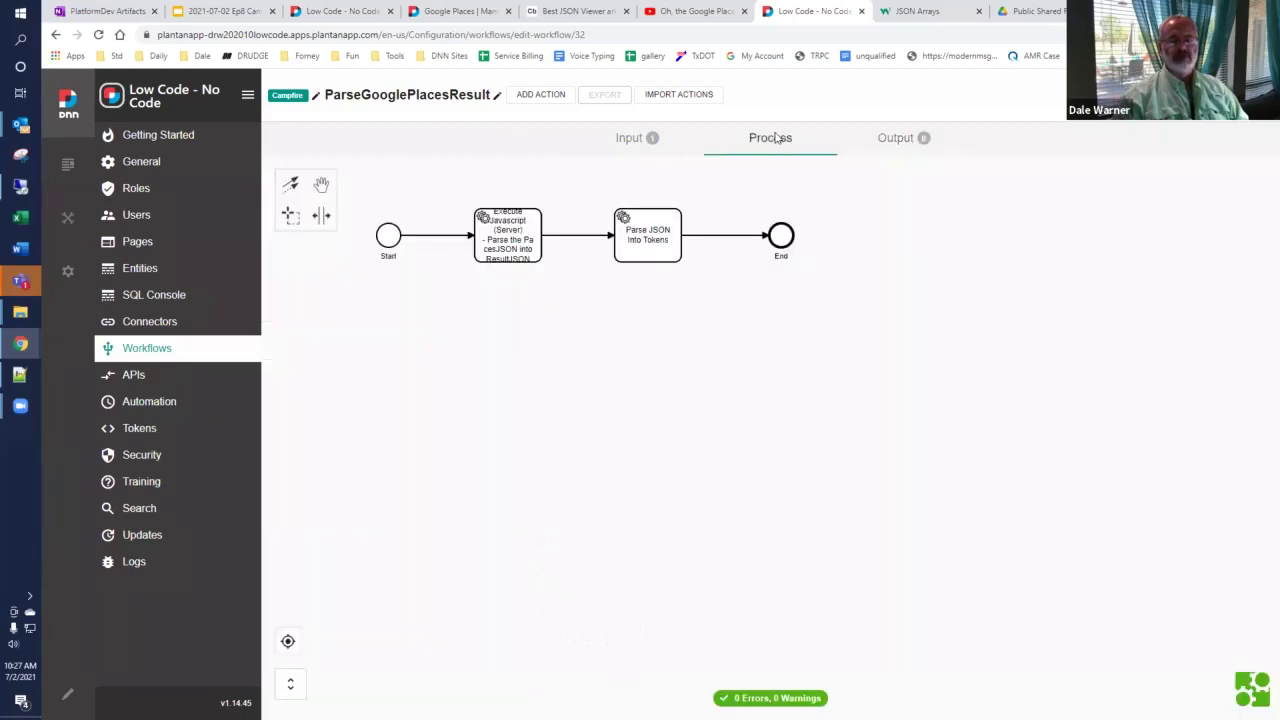
pyautogui.doubleClick(516, 244)
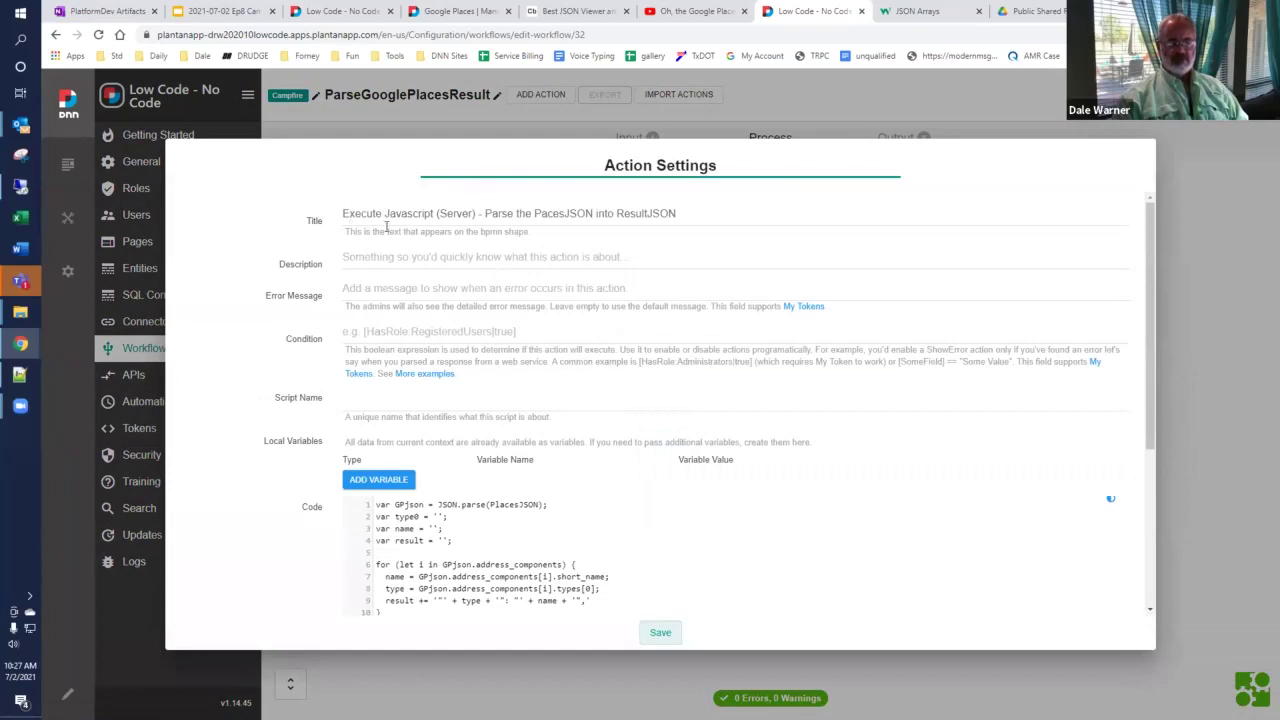
pyautogui.scroll(-3, 320, 278)
pyautogui.scroll(-1, 287, 270)
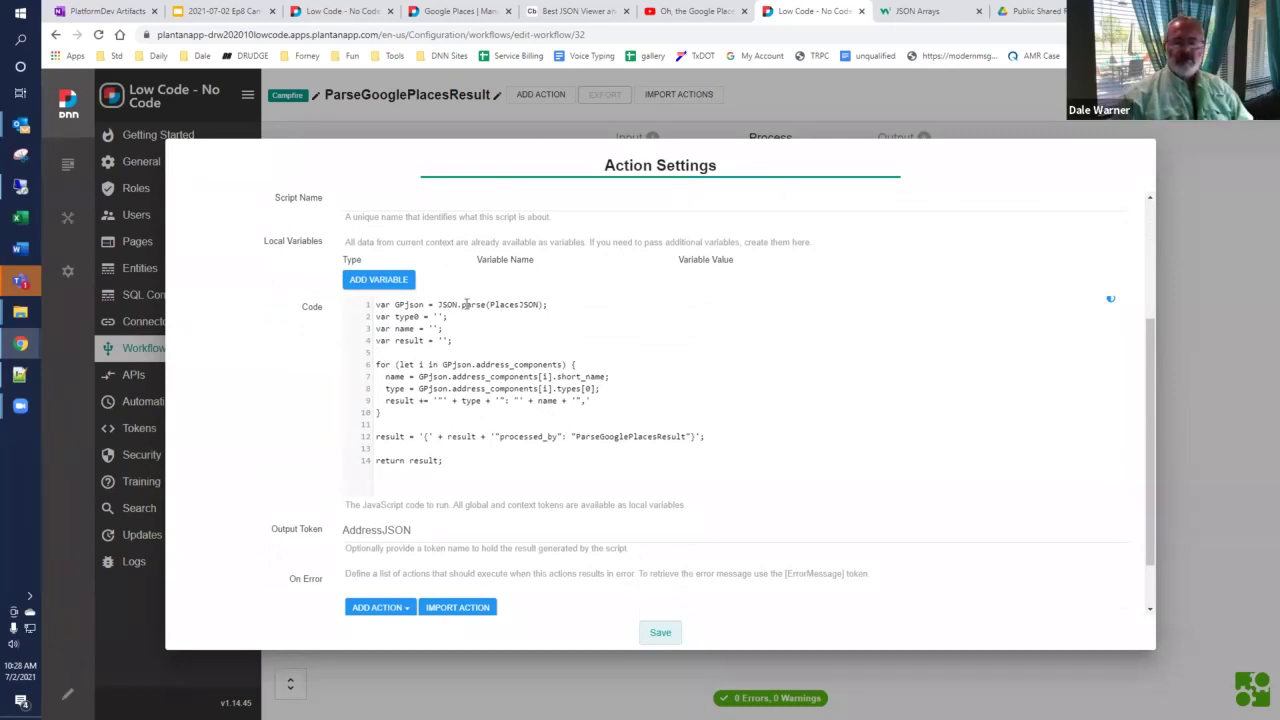
pyautogui.moveTo(489, 305); pyautogui.dragTo(538, 305)
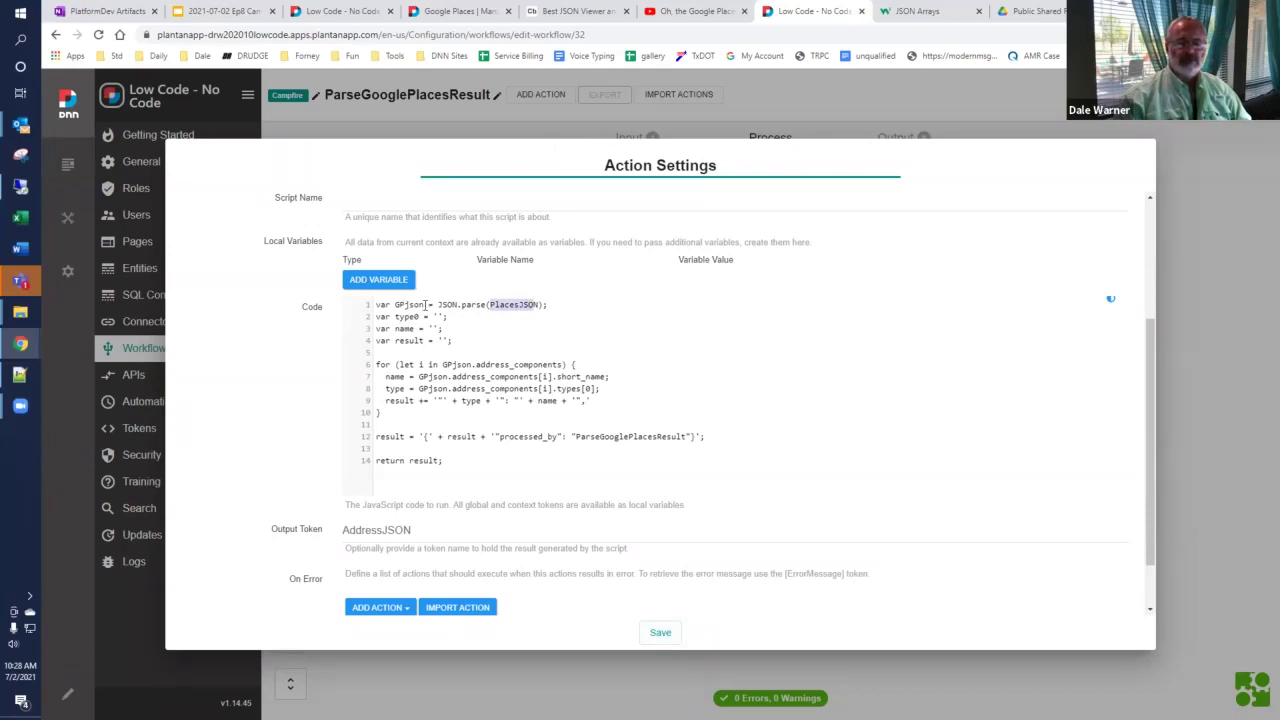
pyautogui.click(489, 345)
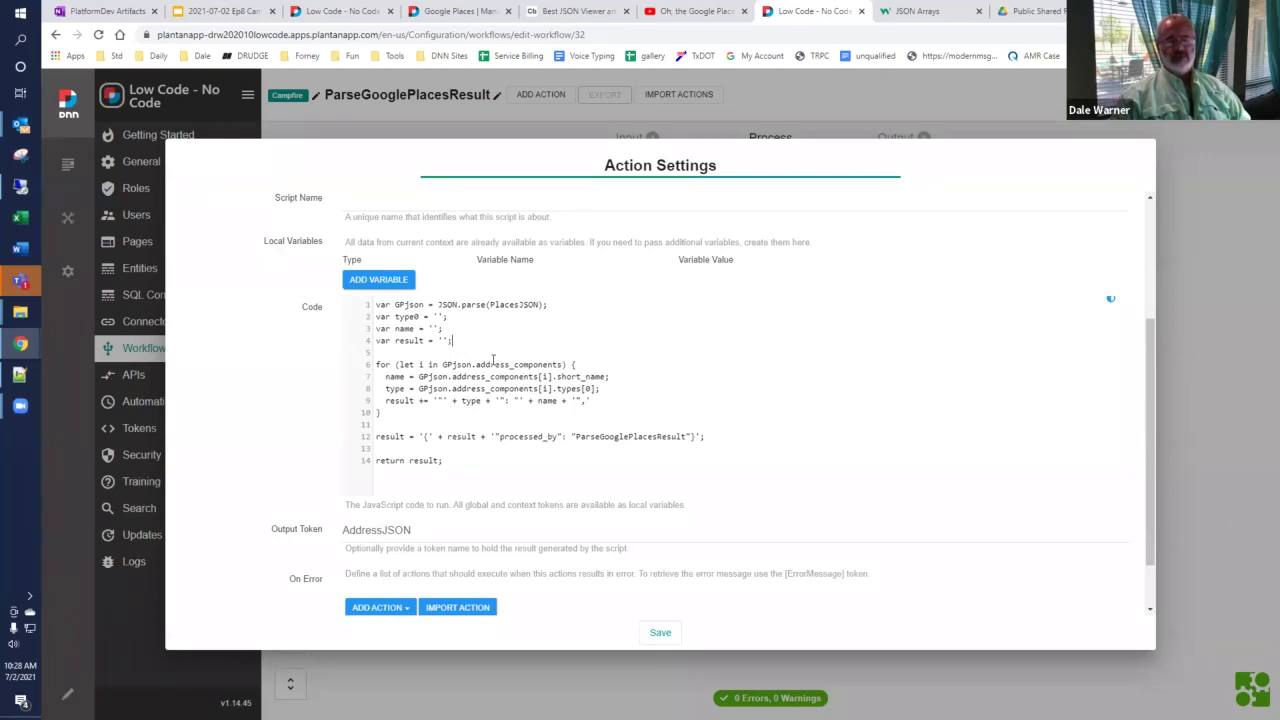
# Step: Compare the address_components array in the Code Beautify JSON Viewer with the script's loop over GPjson.address_components
pyautogui.click(560, 11)
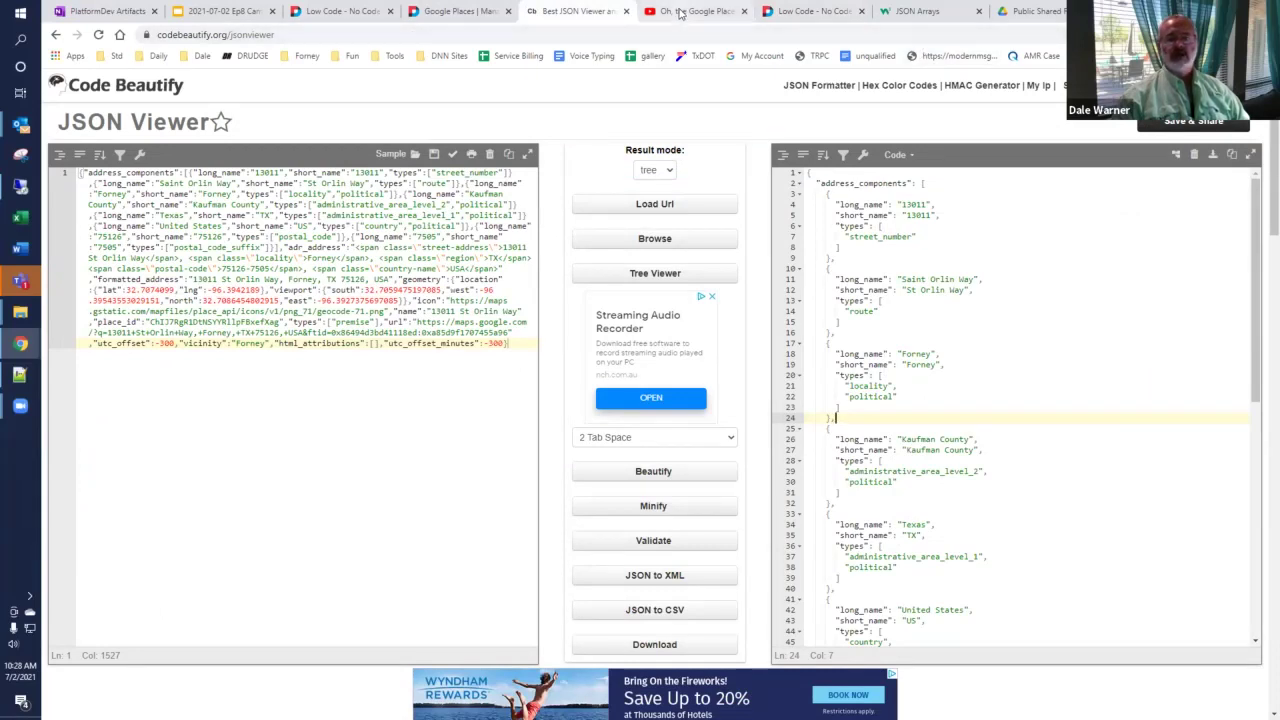
pyautogui.click(806, 11)
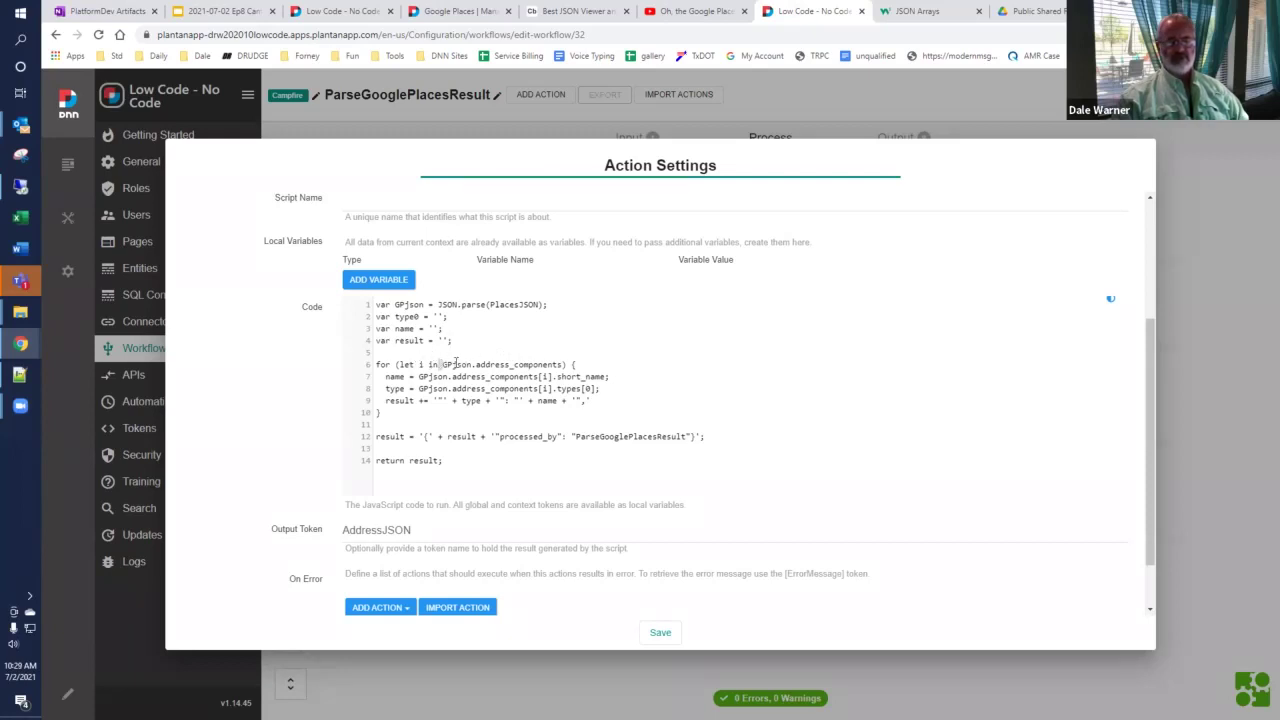
pyautogui.moveTo(441, 363); pyautogui.dragTo(561, 363)
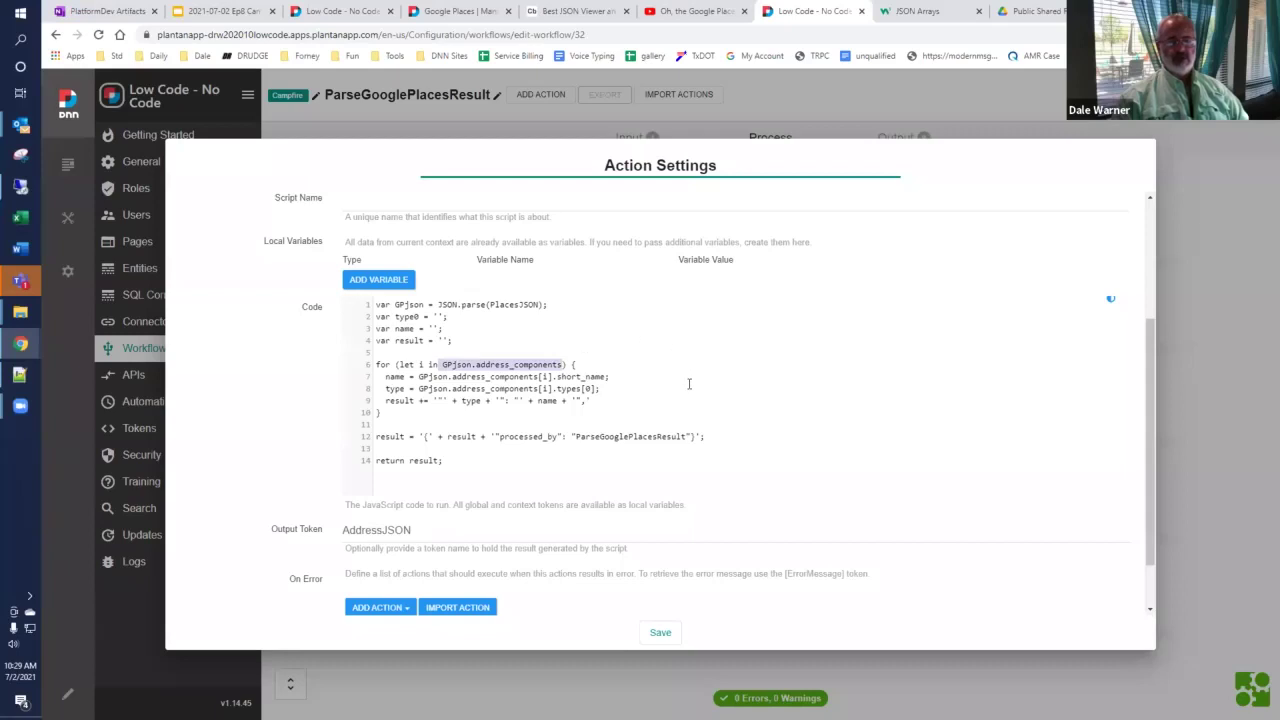
pyautogui.click(676, 413)
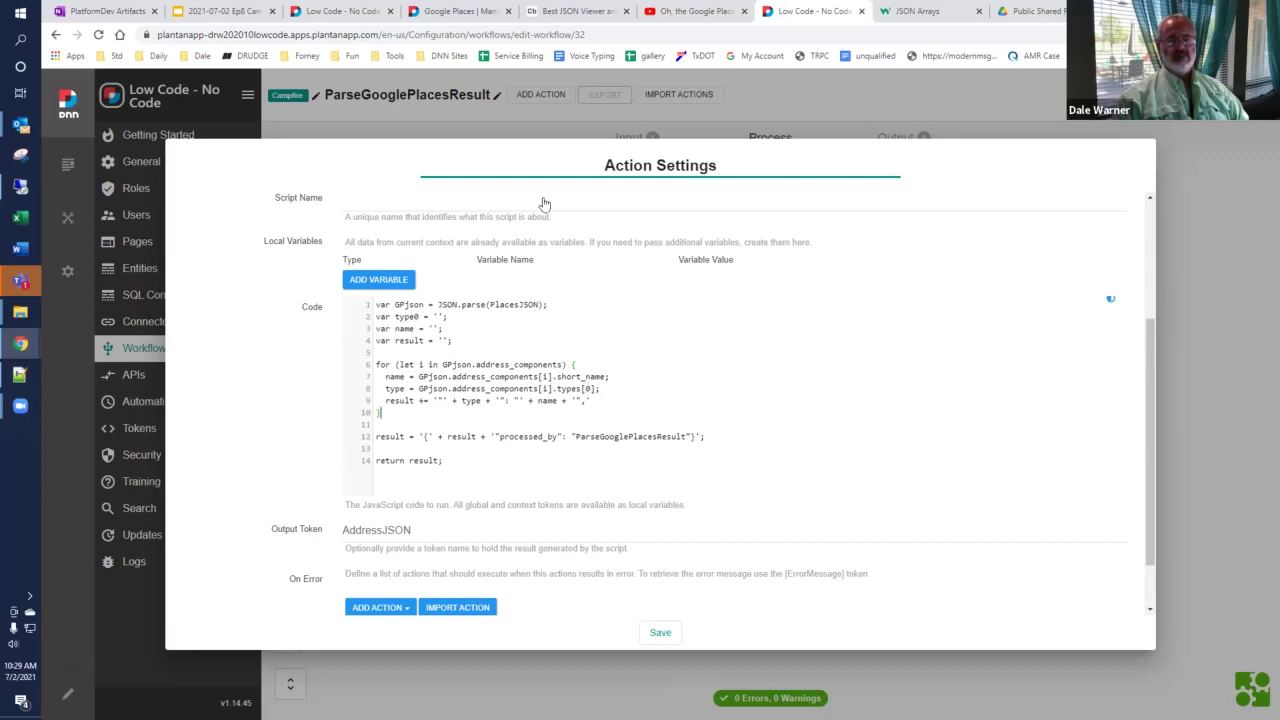
# Step: Examine the short_name and types entries of the street_number component in the JSON Viewer
pyautogui.click(575, 12)
pyautogui.moveTo(838, 215); pyautogui.dragTo(939, 215)
pyautogui.moveTo(838, 224); pyautogui.dragTo(946, 247)
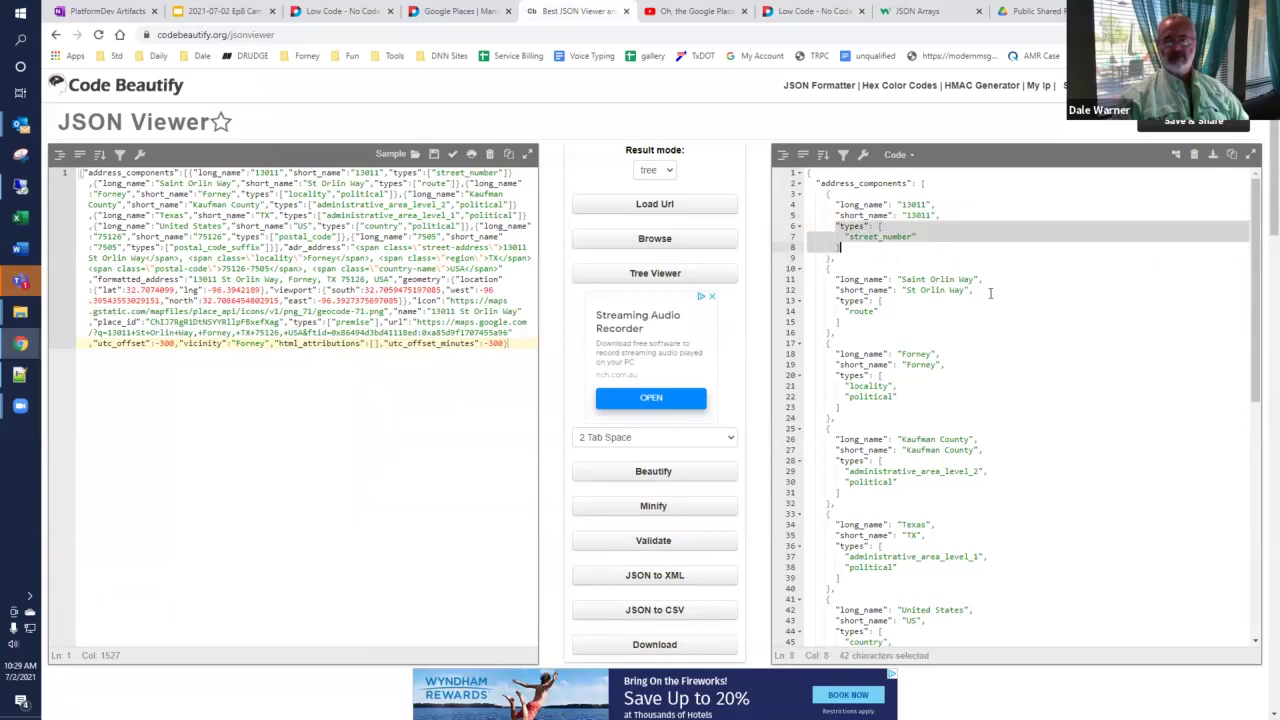
# Step: Return to the workflow script, examine its final result string, return statement and AddressJSON output token, and save the action settings
pyautogui.click(806, 12)
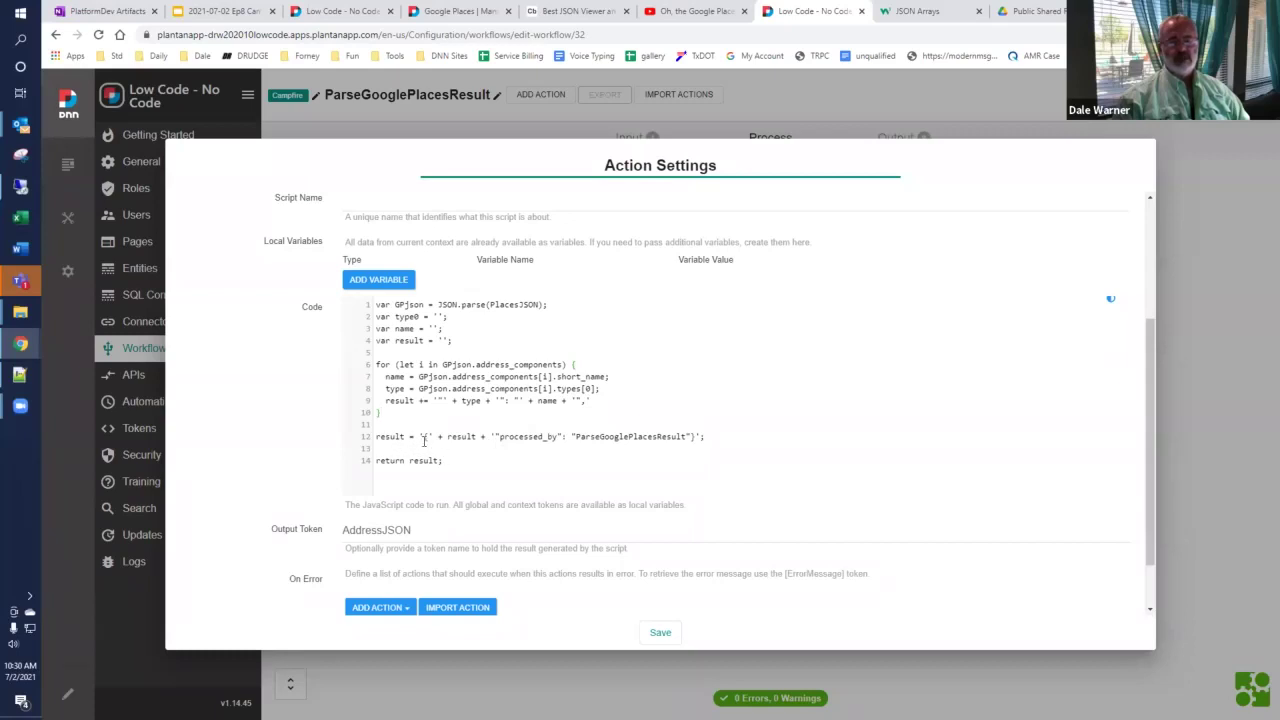
pyautogui.click(691, 437)
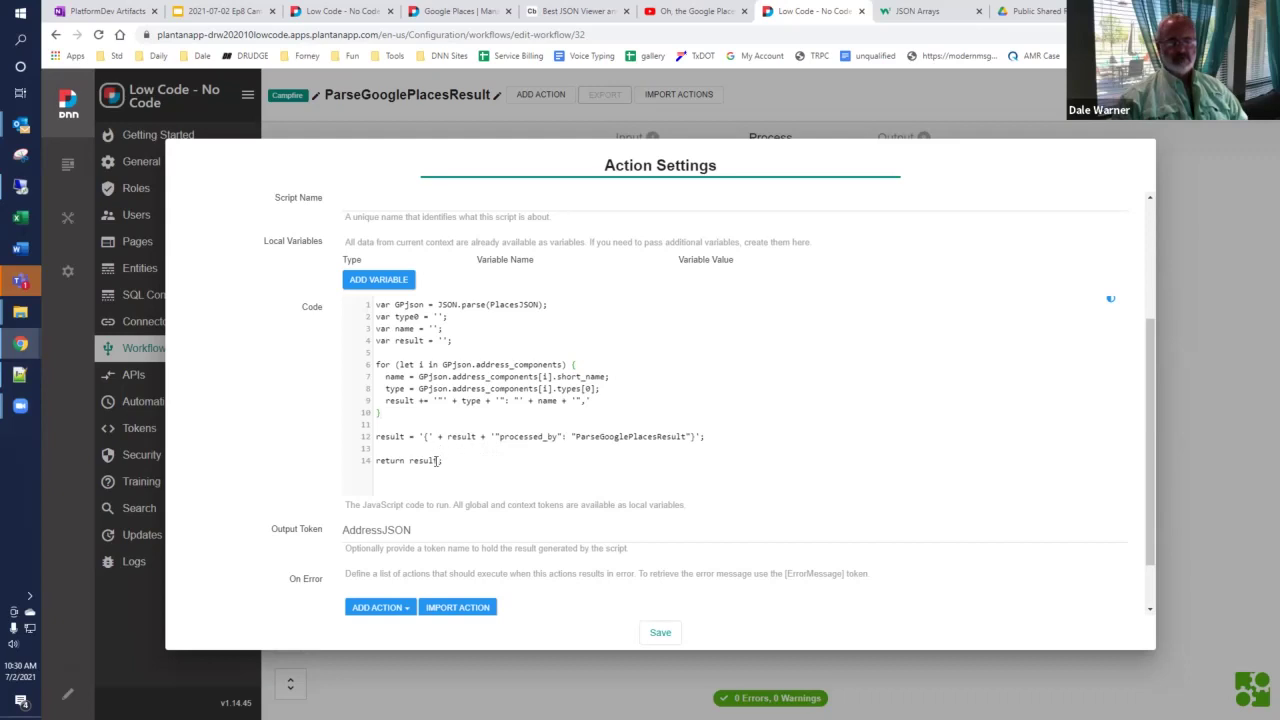
pyautogui.click(430, 460)
pyautogui.doubleClick(444, 529)
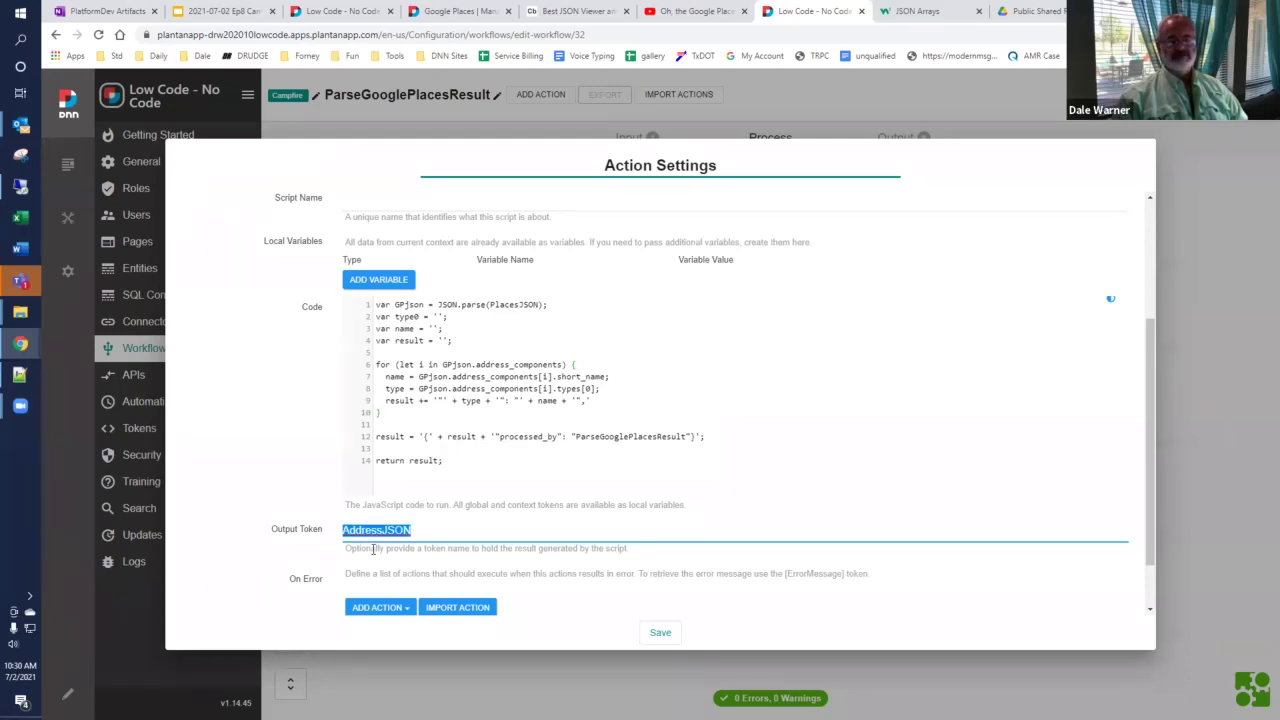
pyautogui.click(661, 632)
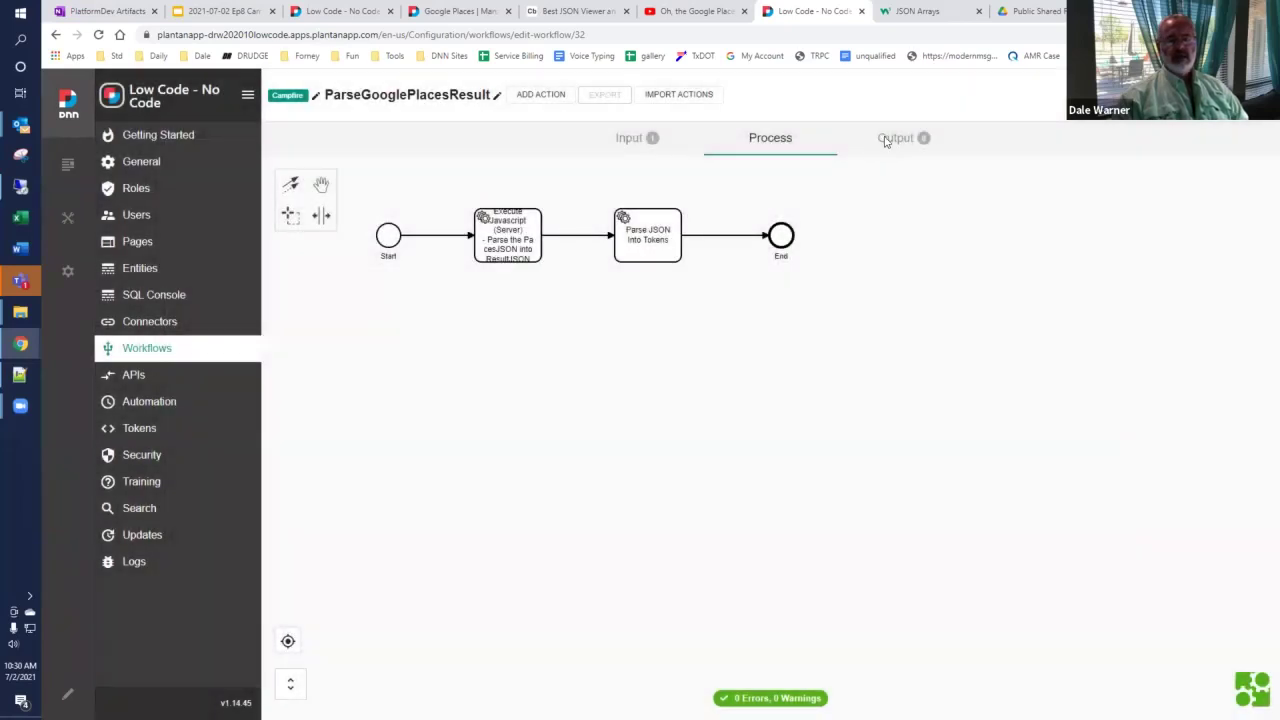
# Step: Inspect the AddressJSON output parameter and its value among the workflow's outputs
pyautogui.click(895, 138)
pyautogui.moveTo(512, 228); pyautogui.dragTo(272, 226)
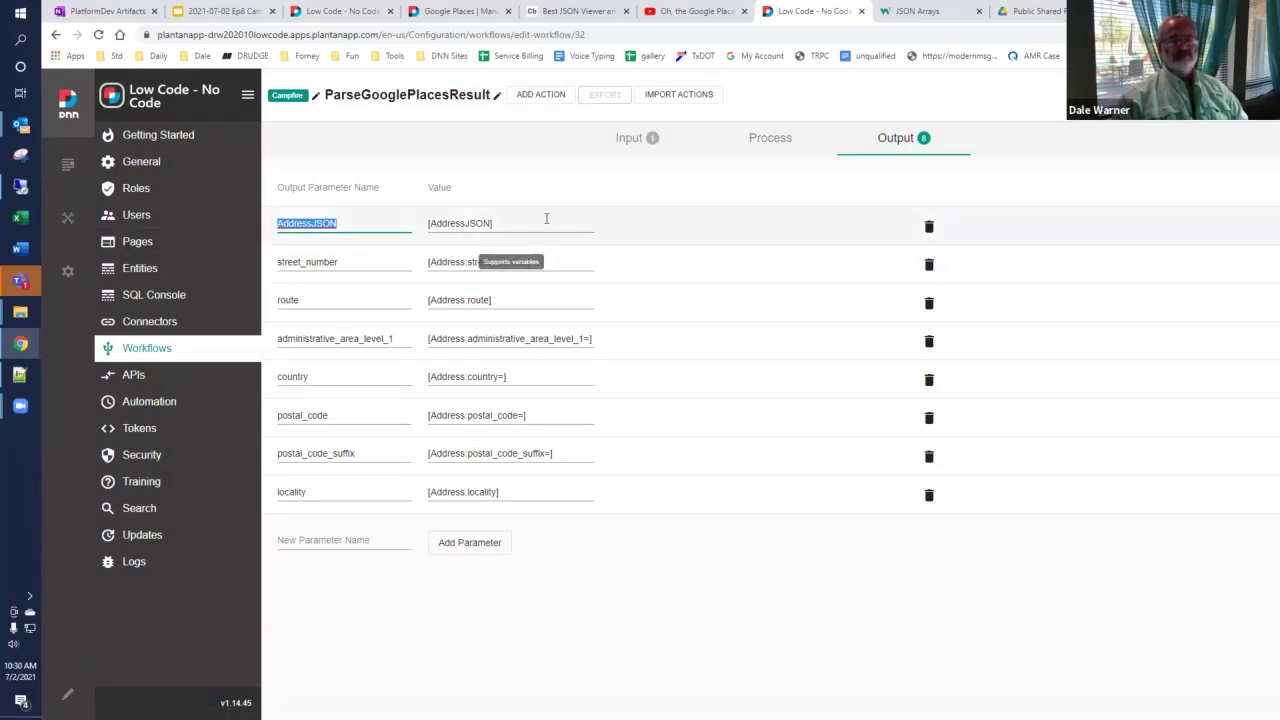
pyautogui.click(371, 224)
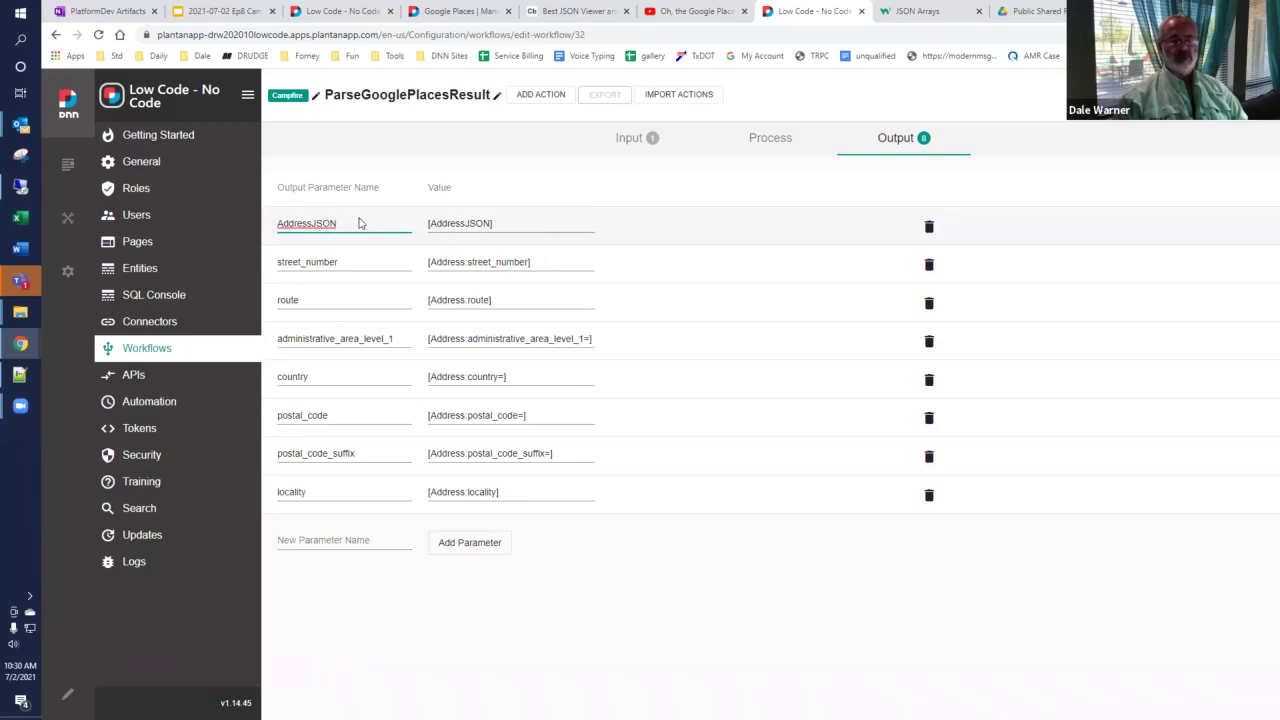
# Step: Open the Parse JSON Into Tokens action, review its JSON String and Base Token Name, and save the settings
pyautogui.click(771, 143)
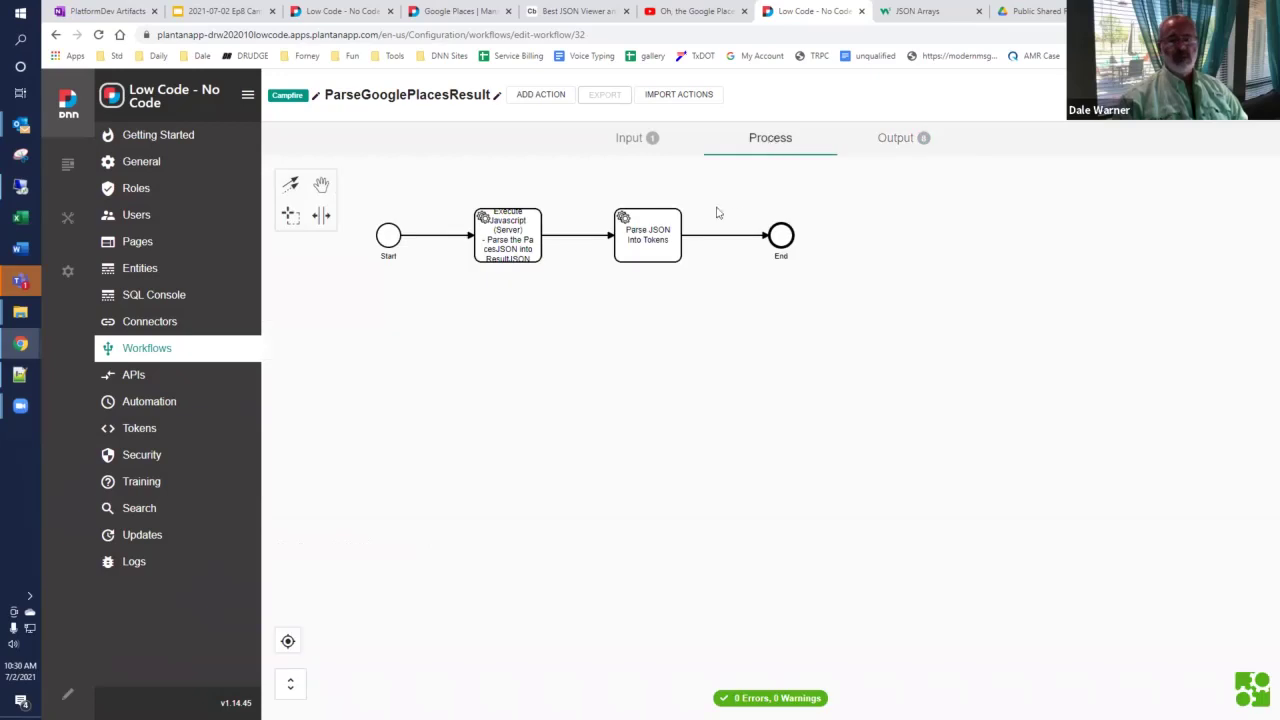
pyautogui.doubleClick(650, 257)
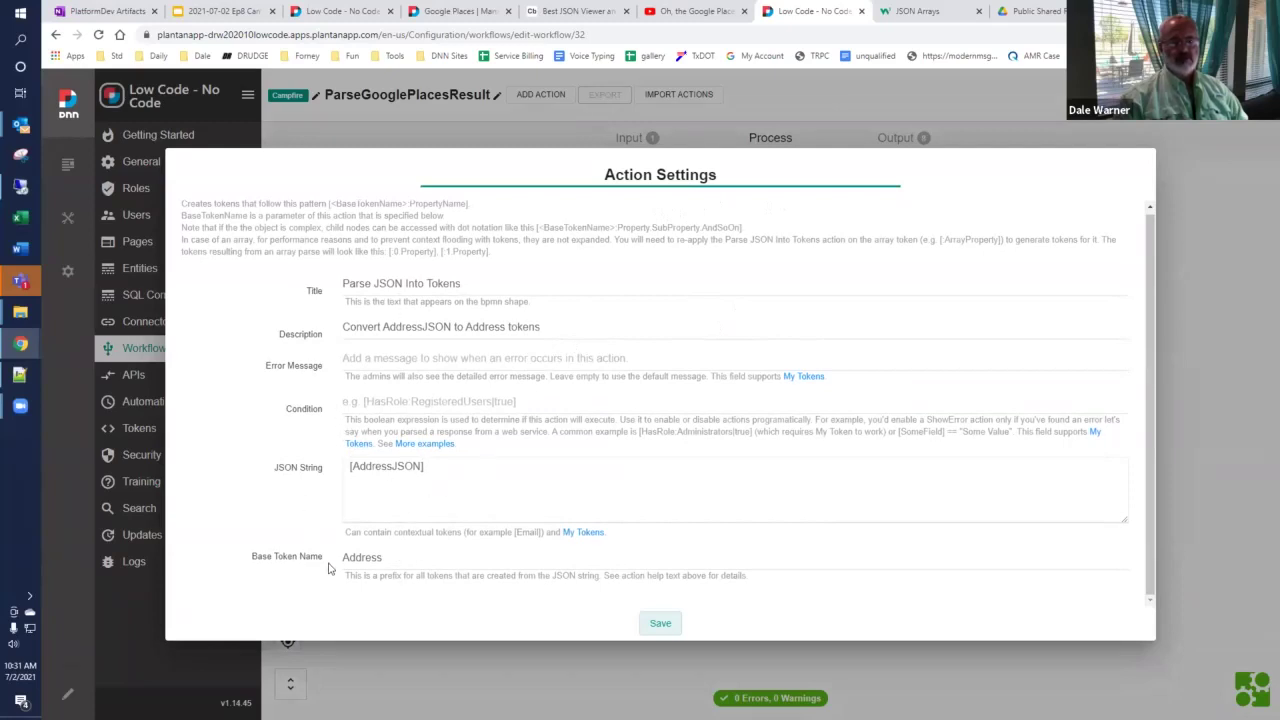
pyautogui.click(657, 623)
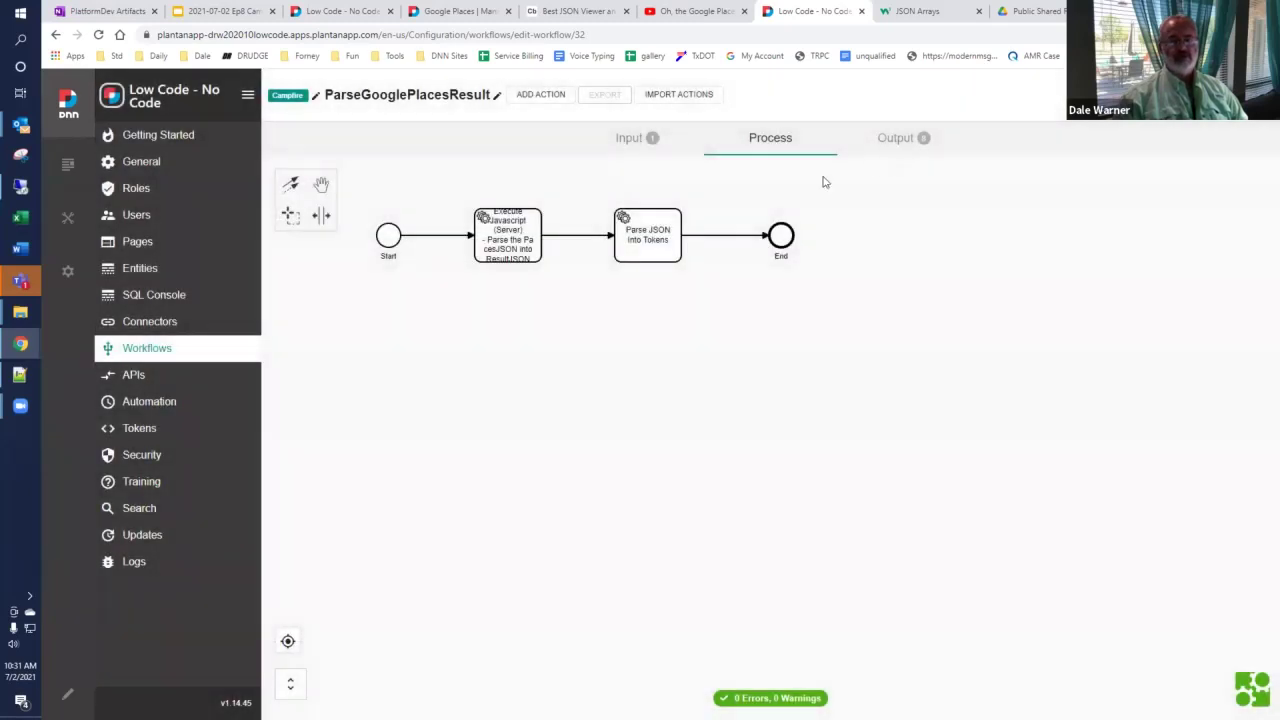
# Step: Add an output parameter named test to the ParseGooglePlacesResult workflow
pyautogui.click(888, 139)
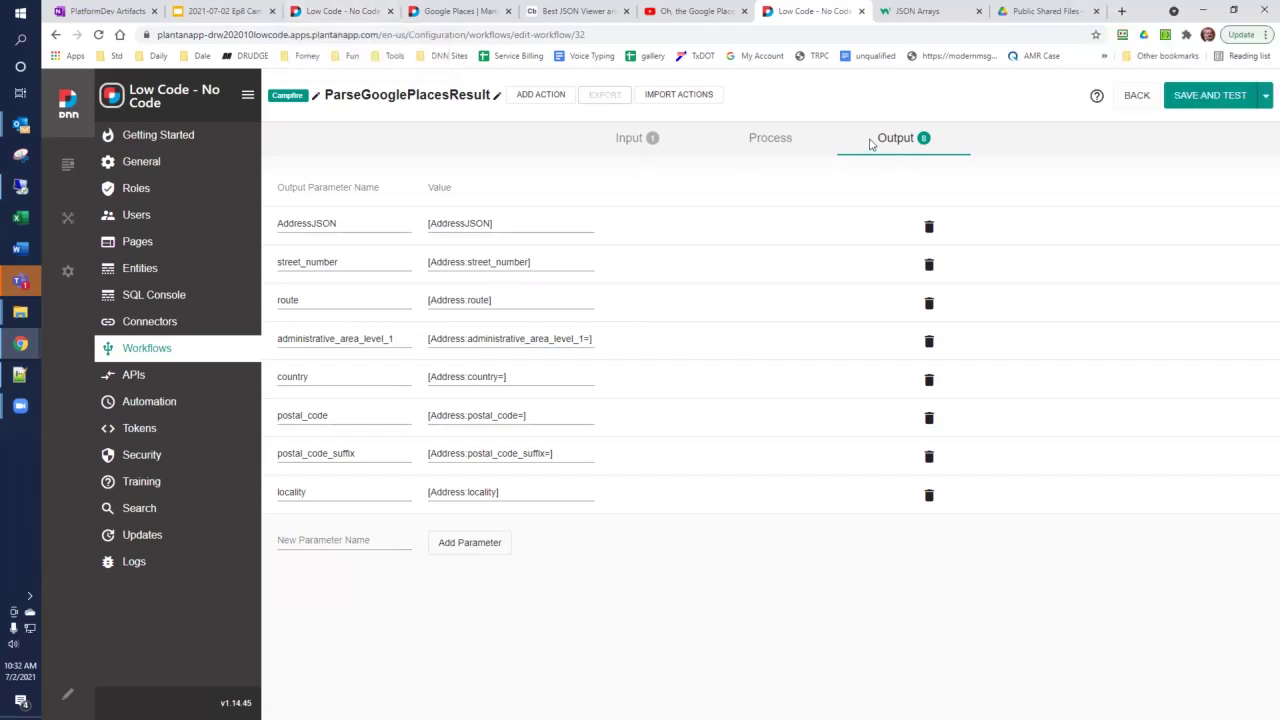
pyautogui.click(532, 378)
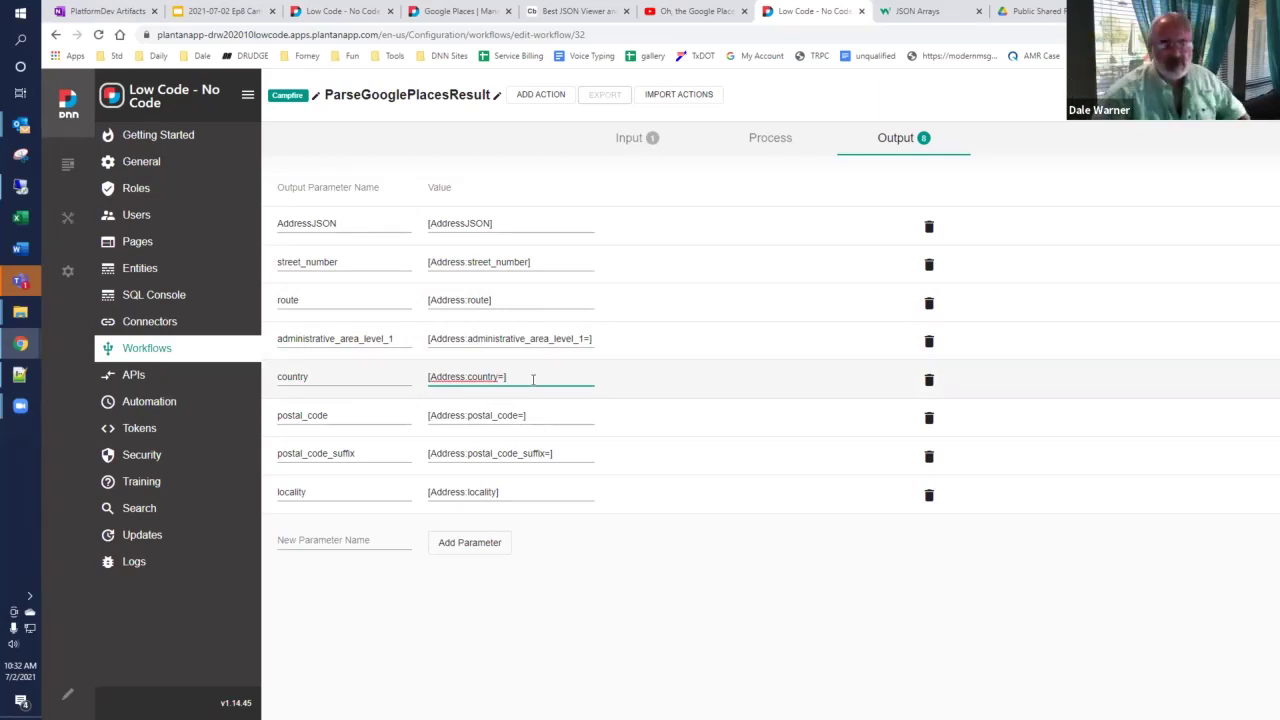
pyautogui.click(340, 540)
pyautogui.write('test')
pyautogui.click(470, 543)
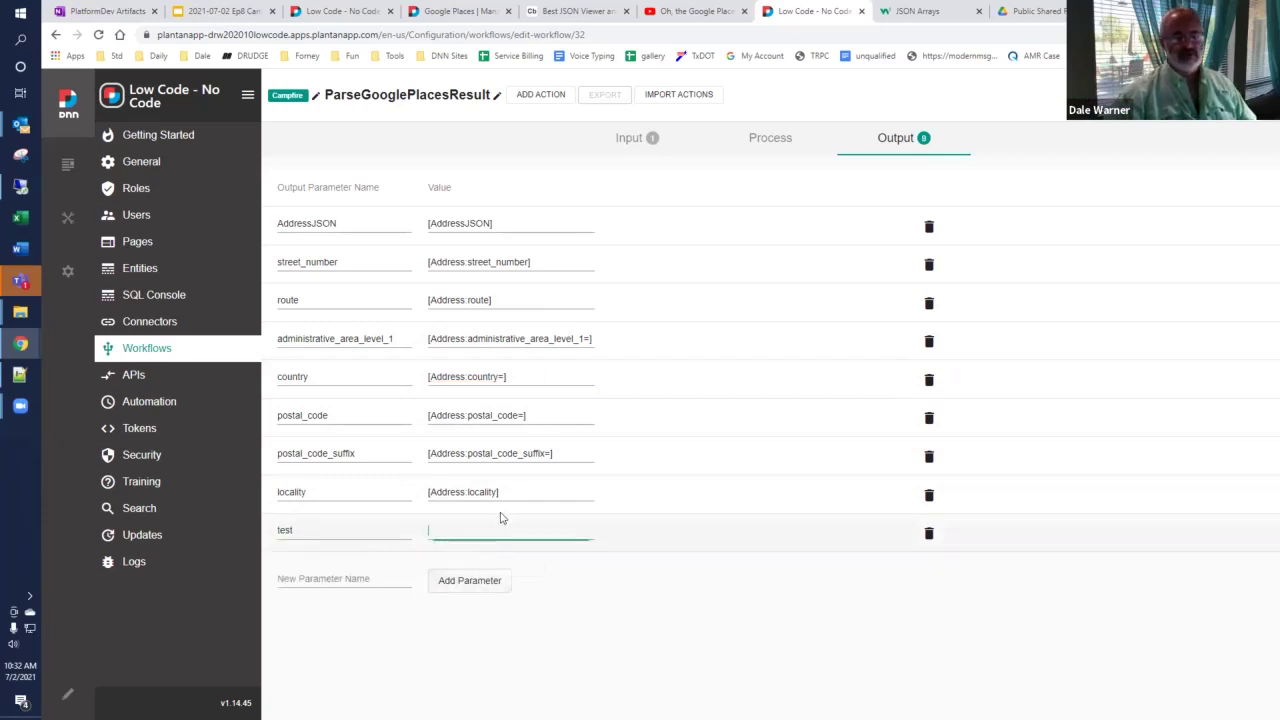
# Step: Set the test output parameter's value to [Address:dummy=], reusing the locality parameter's token as the base
pyautogui.moveTo(517, 491); pyautogui.dragTo(419, 496)
pyautogui.hotkey('ctrl', 'c')
pyautogui.click(460, 531)
pyautogui.hotkey('ctrl', 'v')
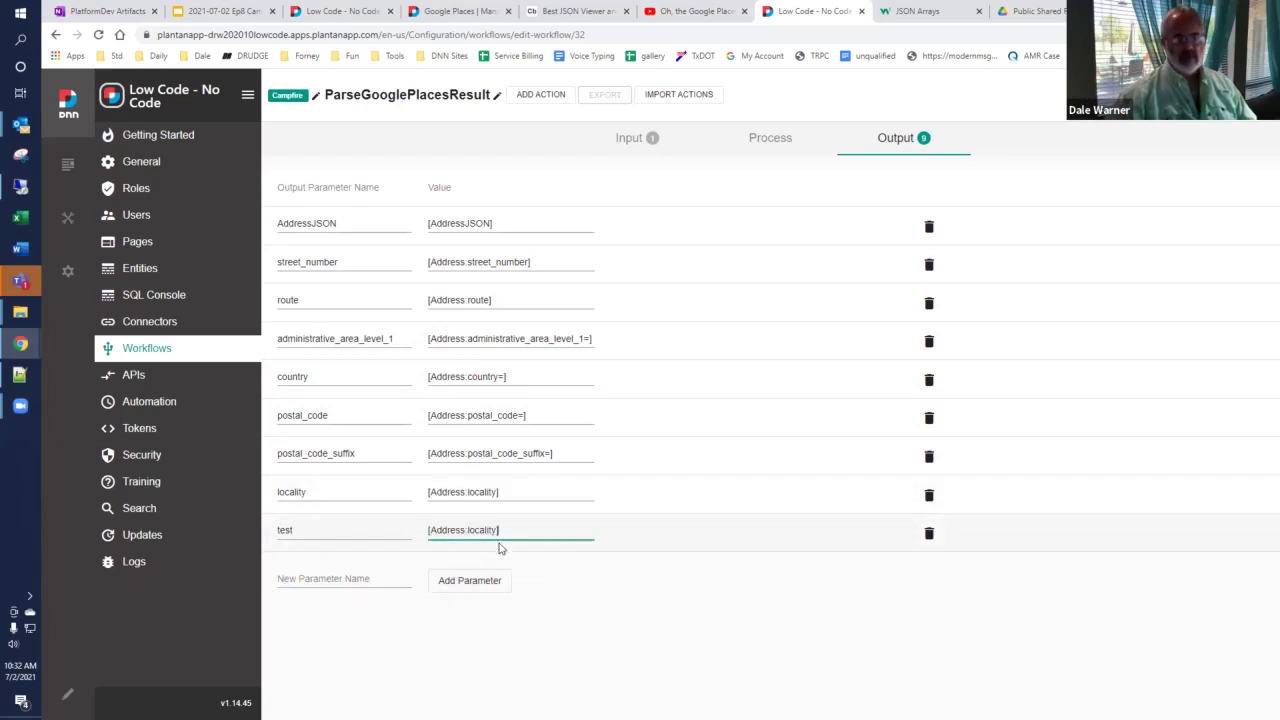
pyautogui.hotkey('ctrl', 'a')
pyautogui.press('End')
pyautogui.press('BackSpace')
pyautogui.press('BackSpace')
pyautogui.press('BackSpace')
pyautogui.press('BackSpace')
pyautogui.press('BackSpace')
pyautogui.press('BackSpace')
pyautogui.press('BackSpace')
pyautogui.press('BackSpace')
pyautogui.write('dummy]')
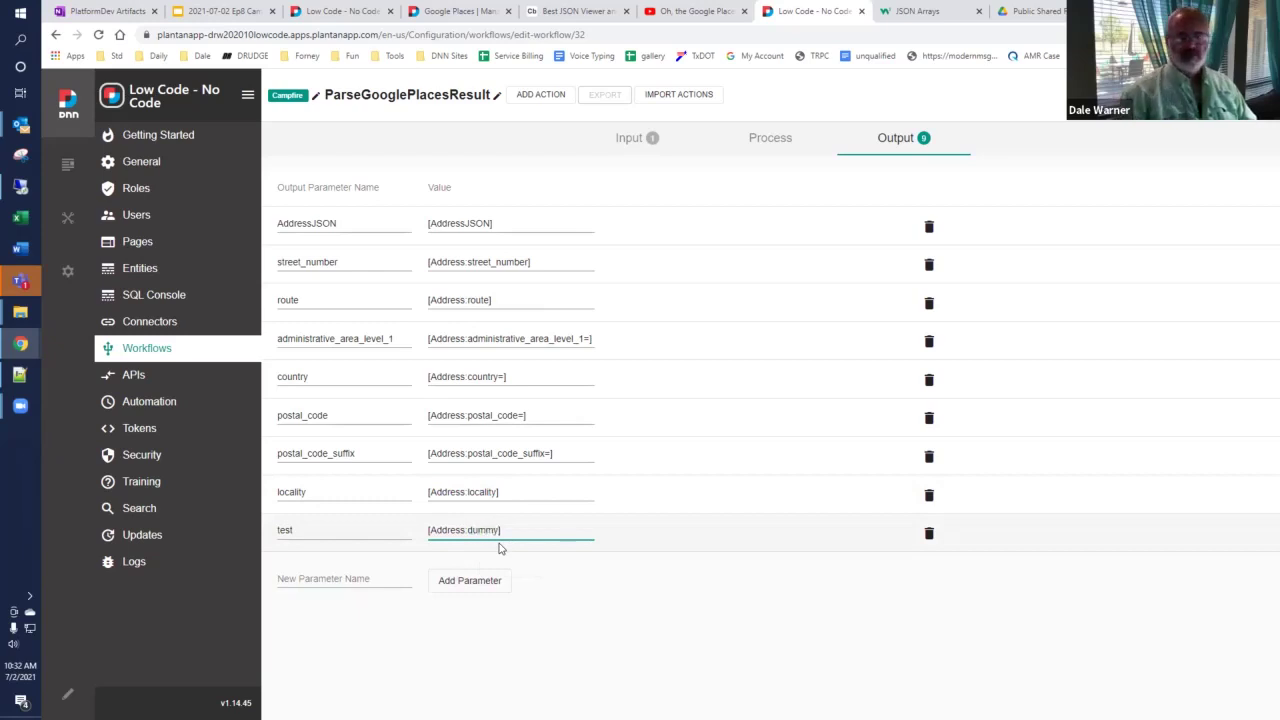
pyautogui.press('Left')
pyautogui.write('=')
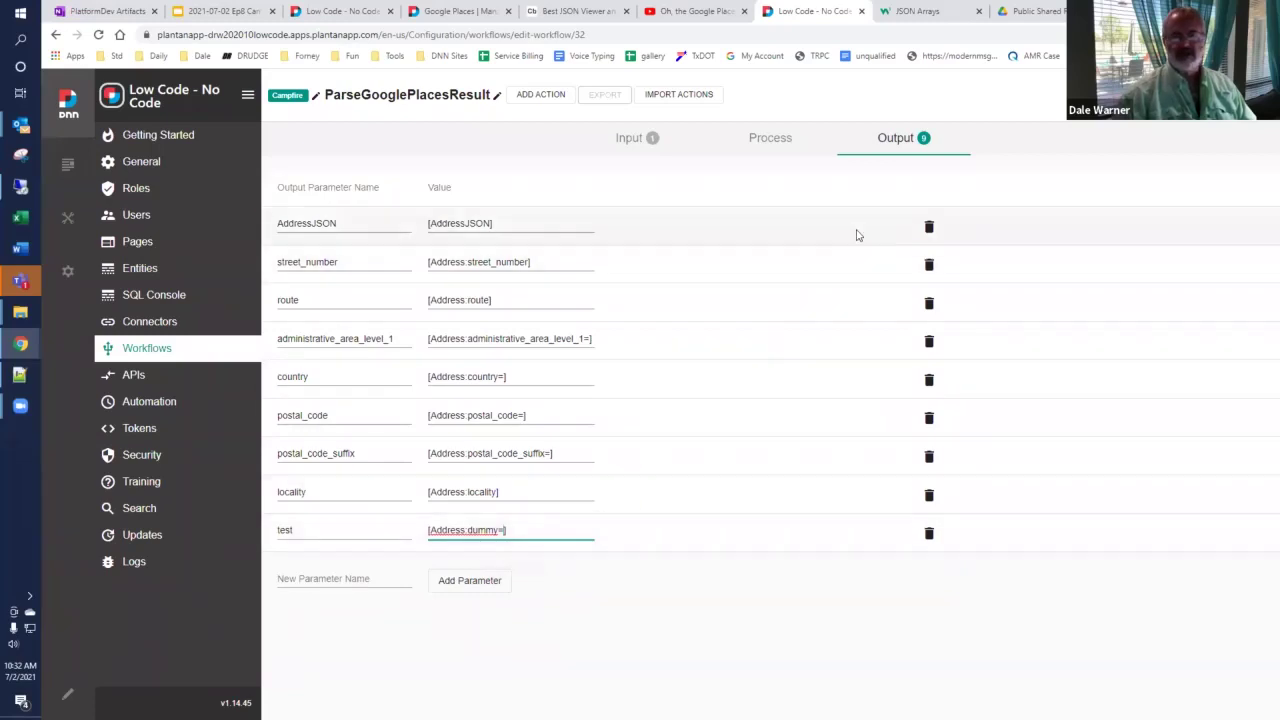
# Step: Save the workflow, run its test with the default PlacesJSON, and examine what the test parameter returns
pyautogui.click(1100, 94)
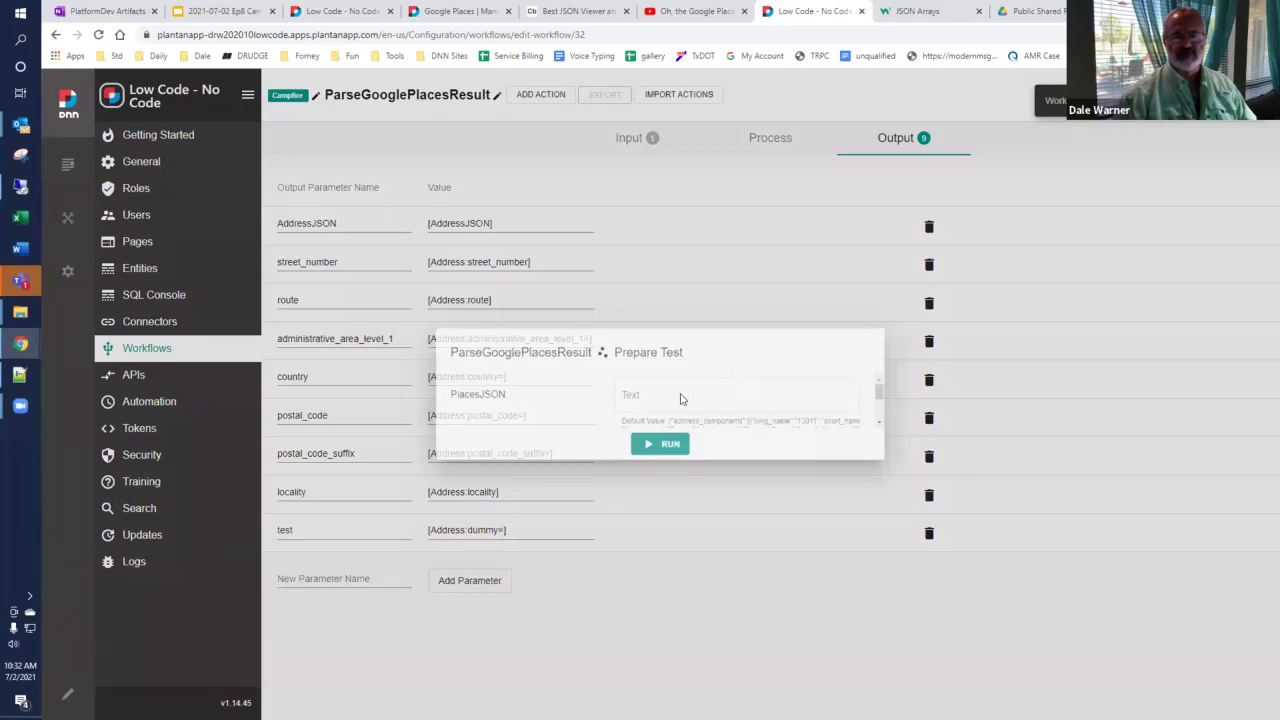
pyautogui.click(663, 451)
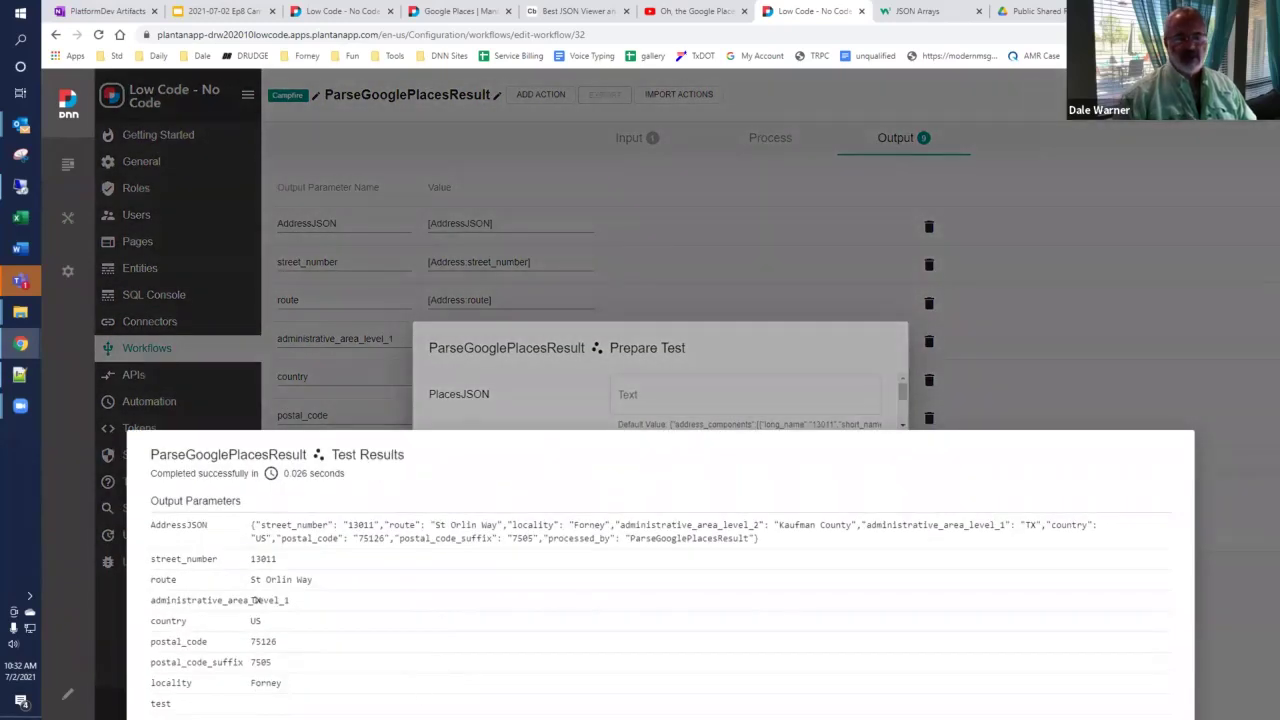
pyautogui.click(1188, 388)
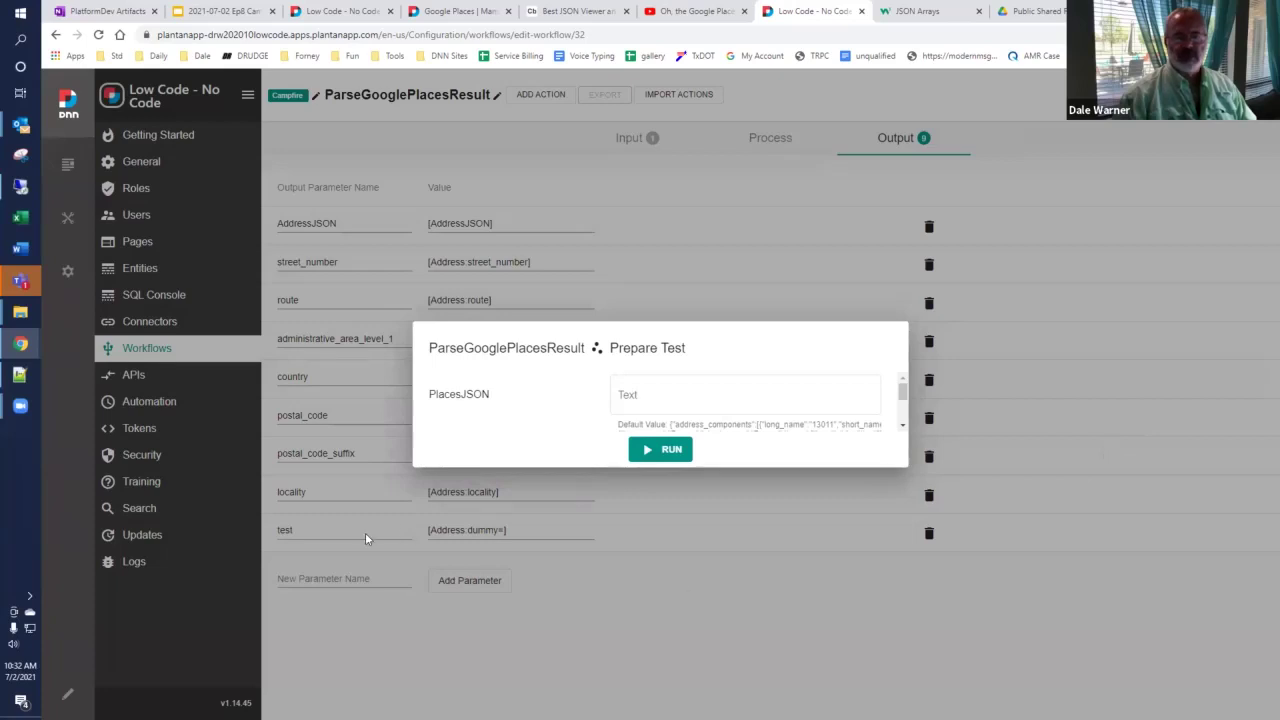
pyautogui.click(664, 453)
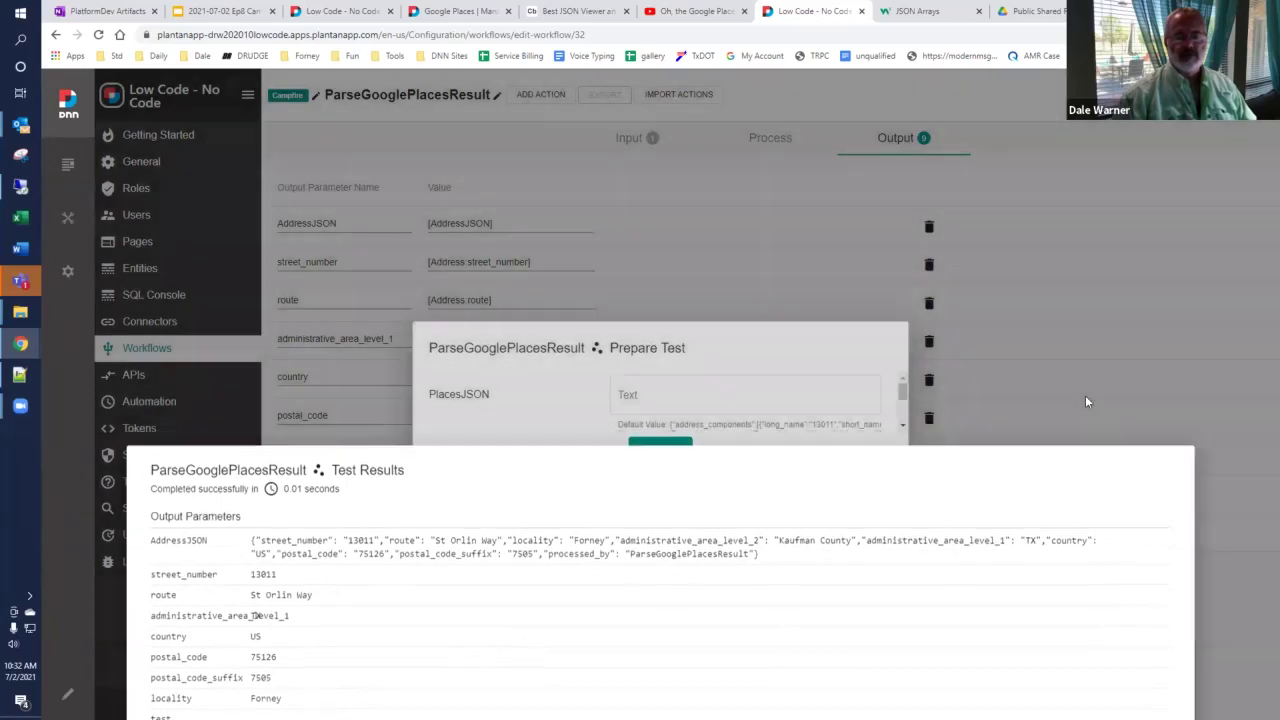
pyautogui.click(1087, 405)
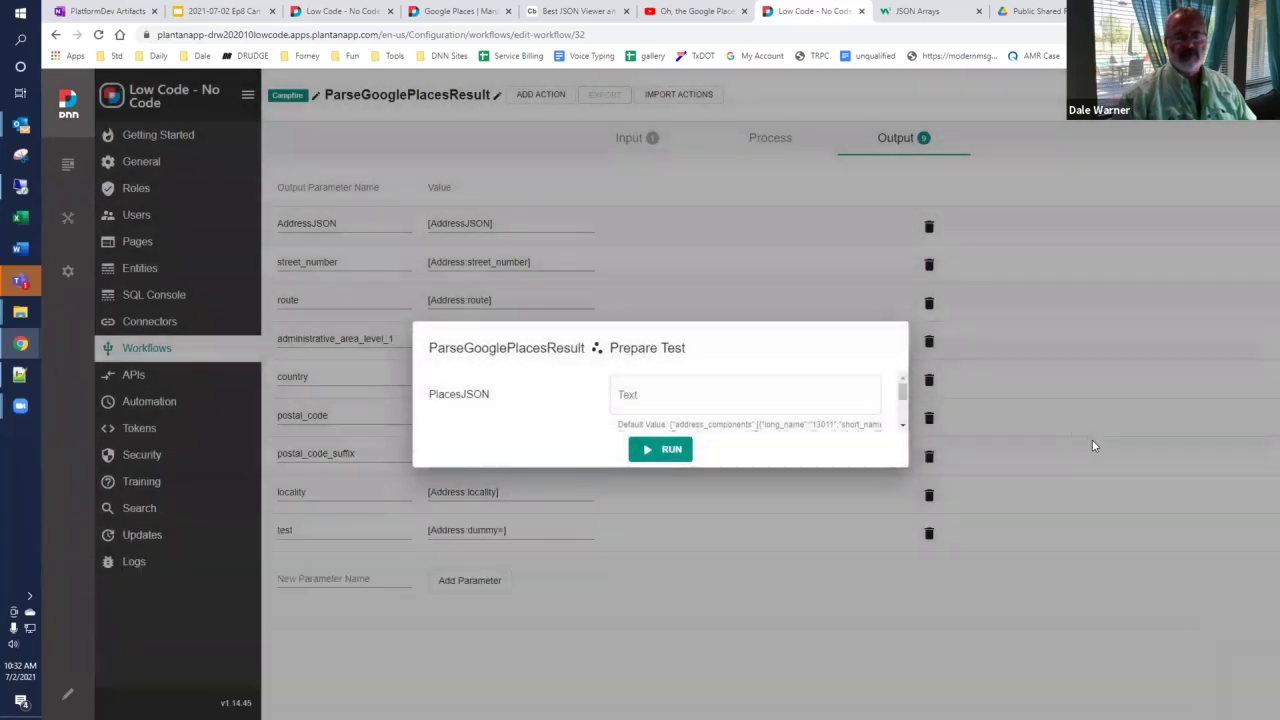
# Step: Change the test parameter's value to [Address:dummy], without the equals sign, and rerun the workflow test
pyautogui.click(461, 567)
pyautogui.click(505, 535)
pyautogui.press('BackSpace')
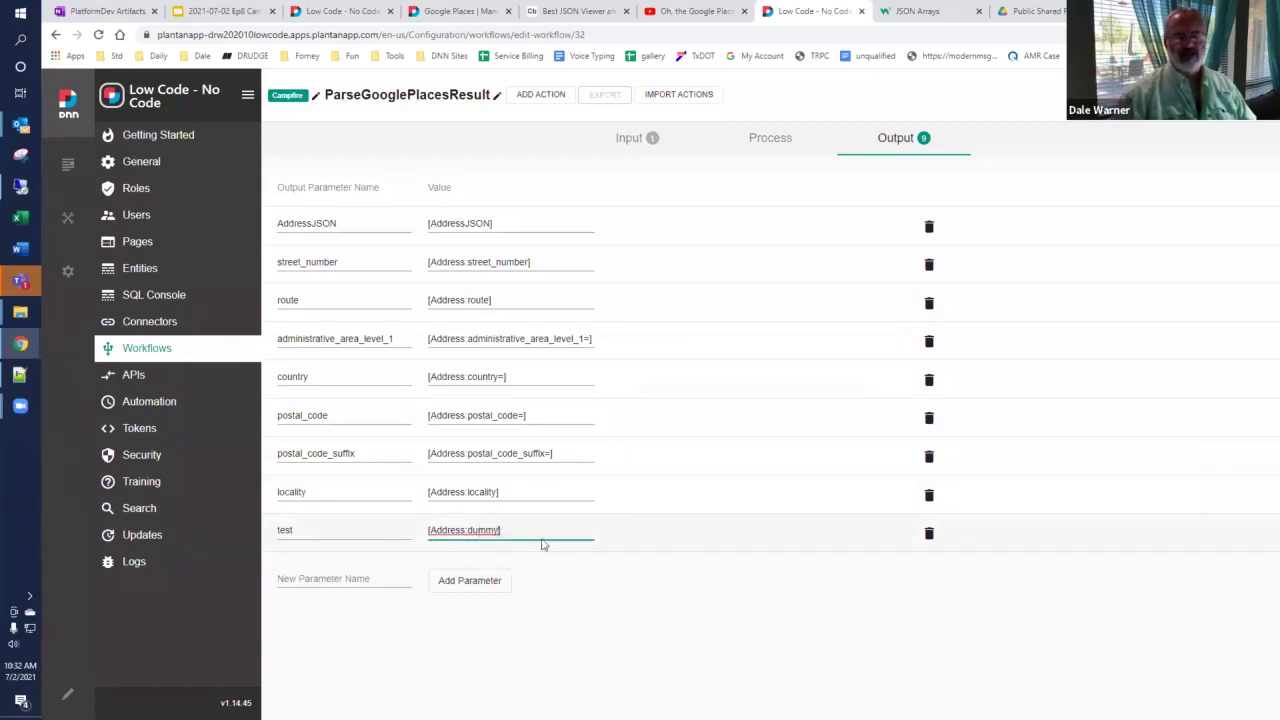
pyautogui.press('Return')
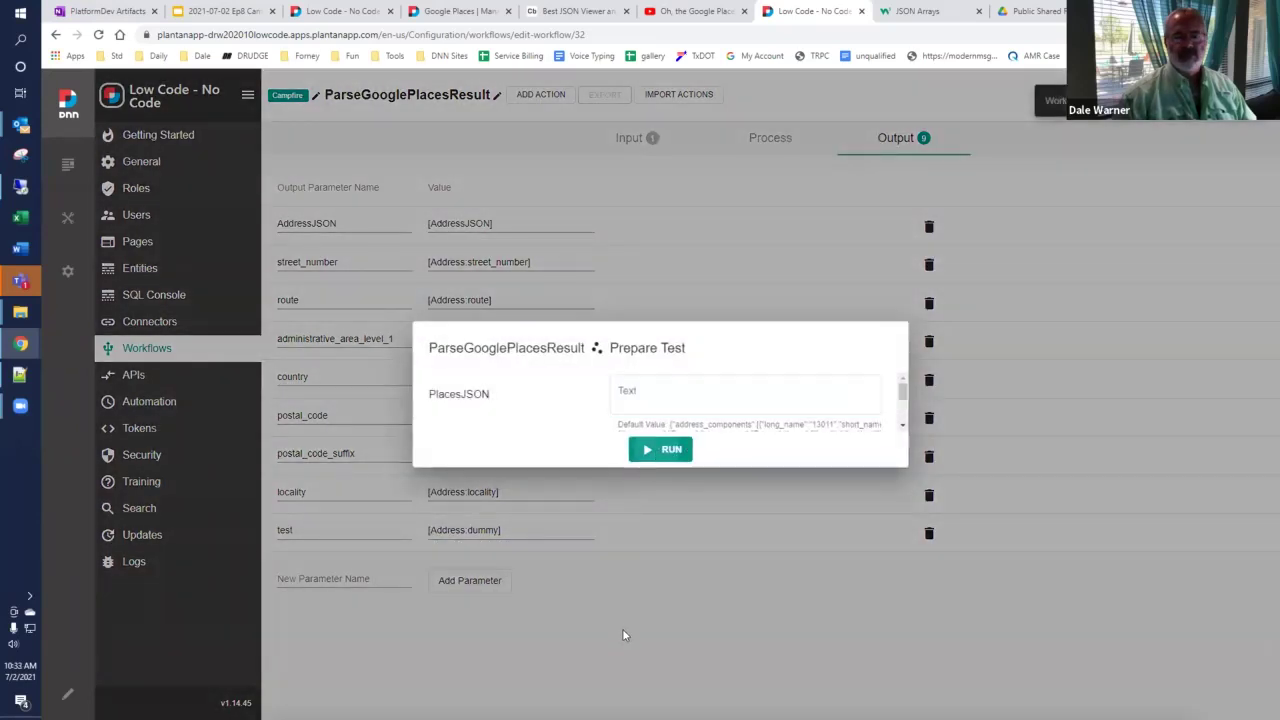
pyautogui.press('Return')
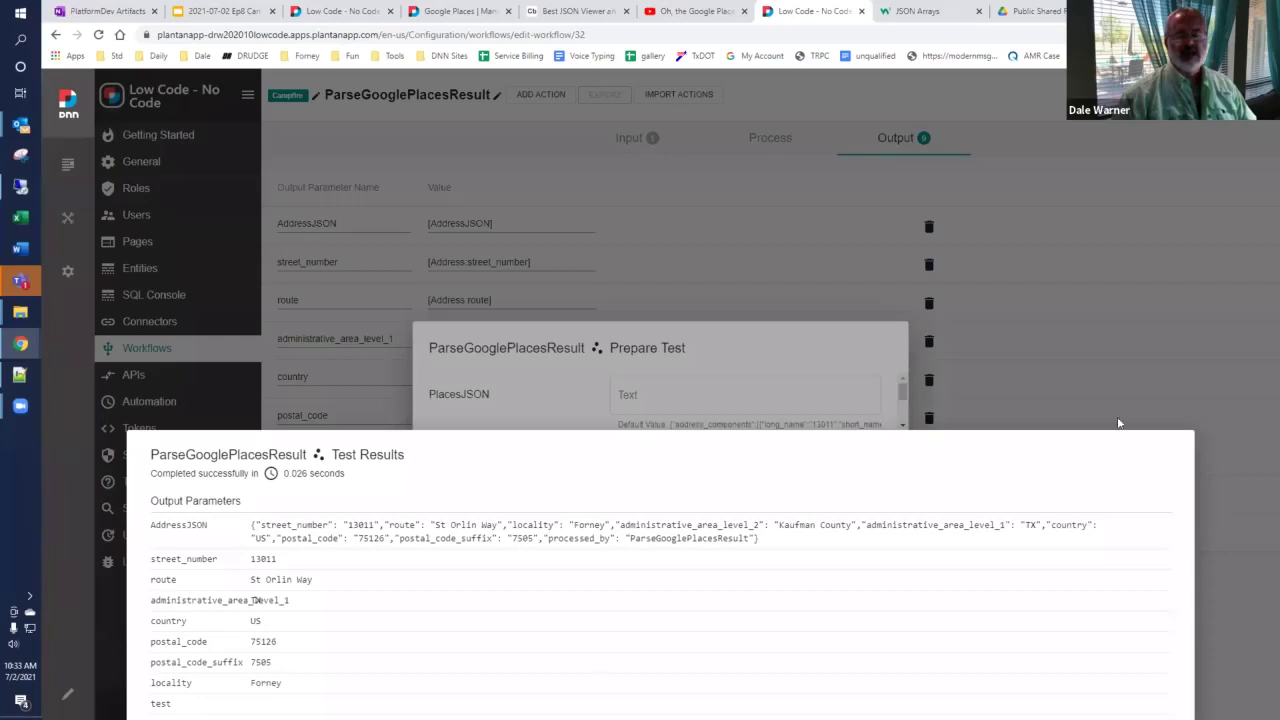
pyautogui.click(1116, 383)
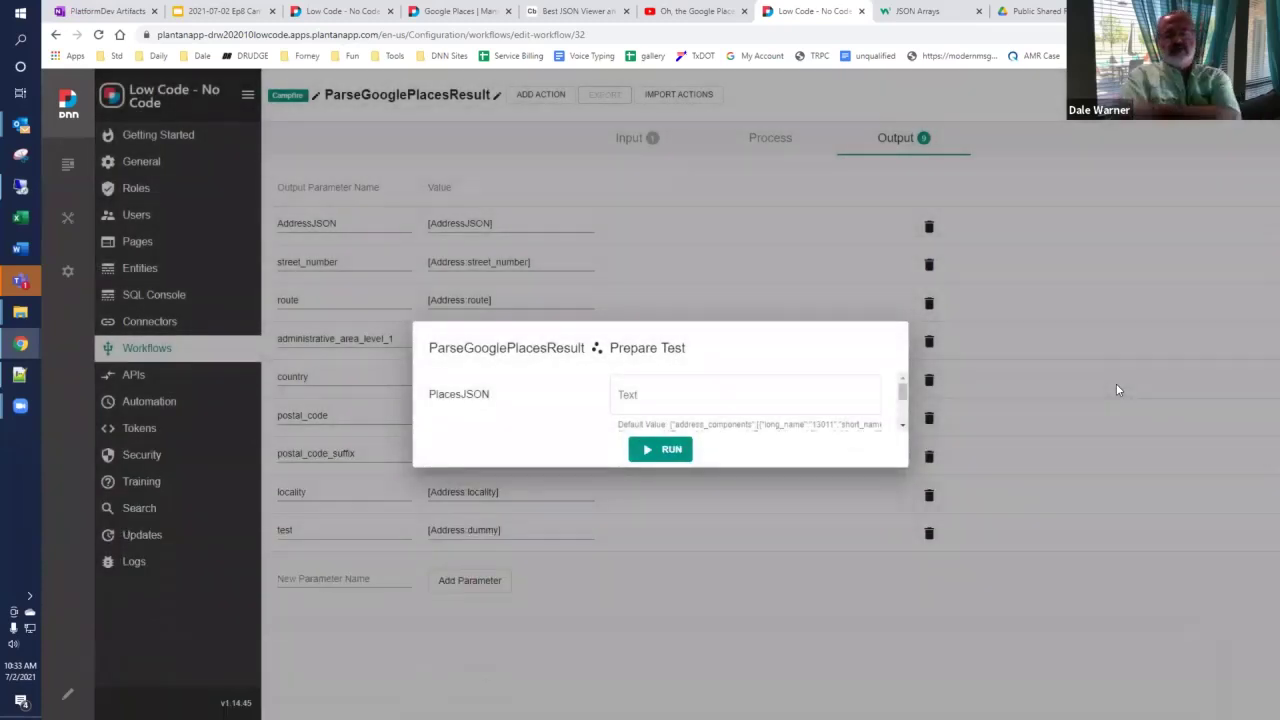
# Step: Delete the test output parameter from the workflow, save it and run its test once more
pyautogui.click(983, 619)
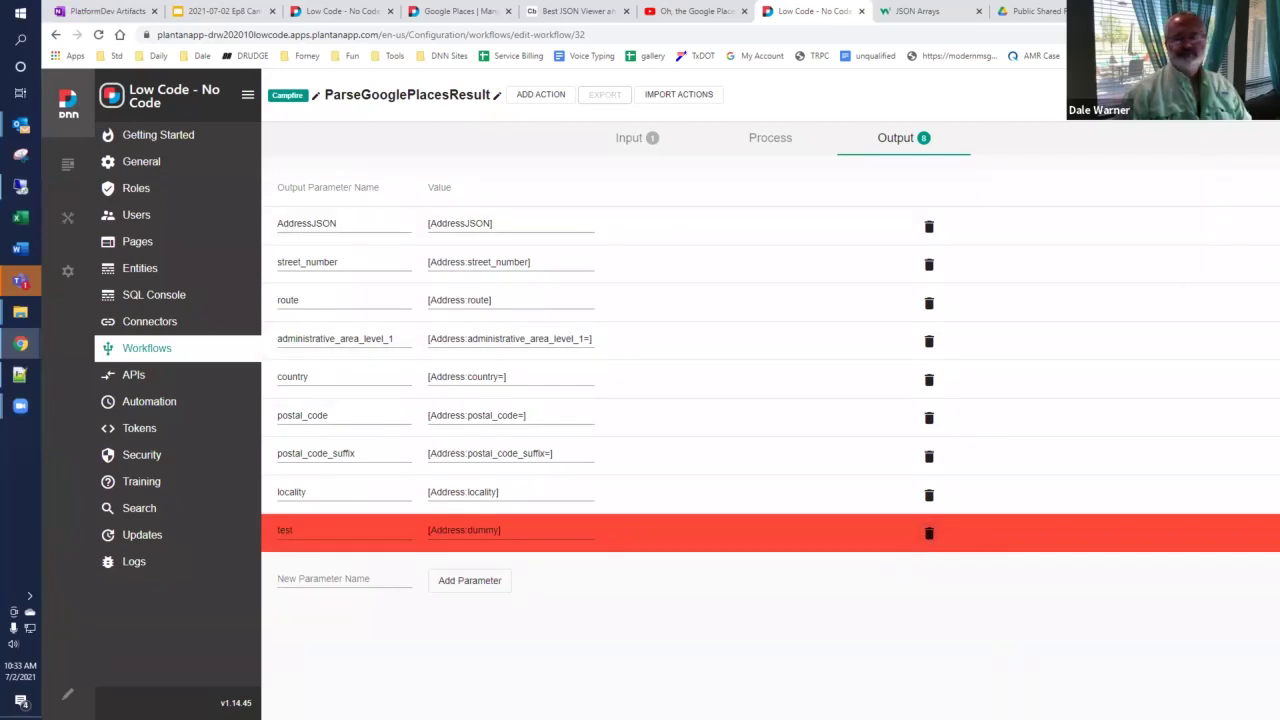
pyautogui.click(1208, 97)
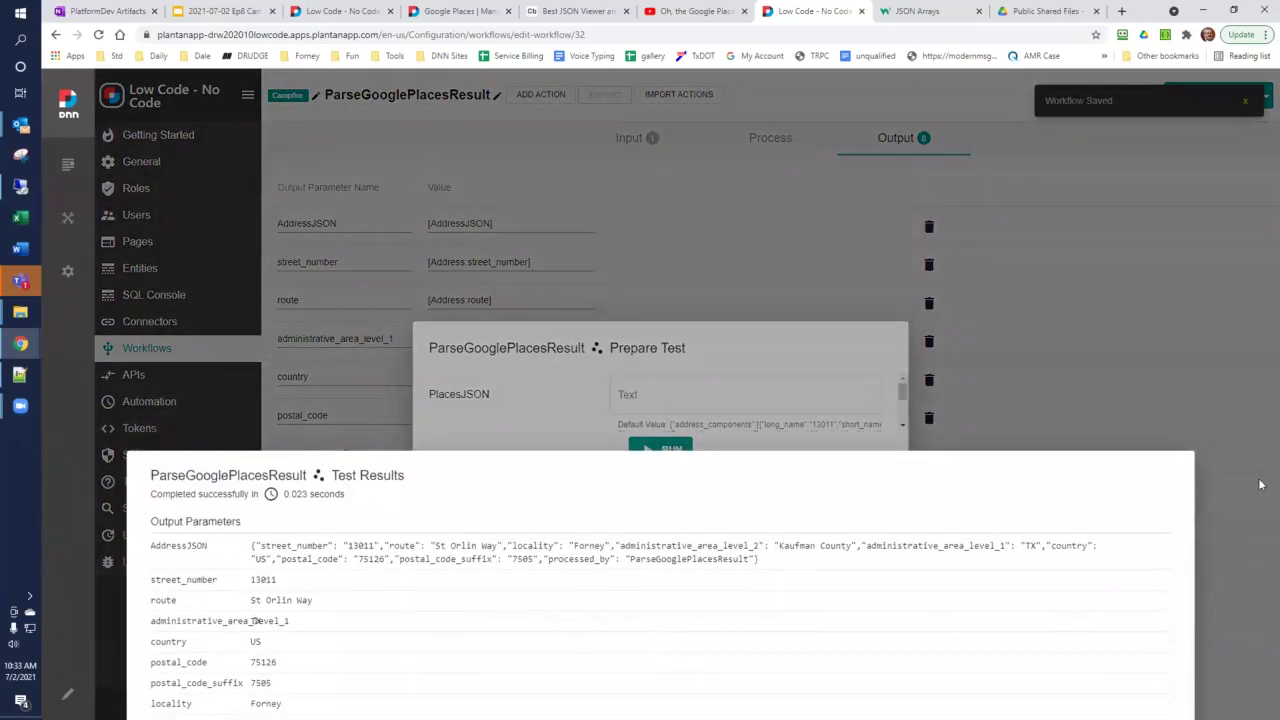
pyautogui.click(1252, 488)
pyautogui.click(1245, 493)
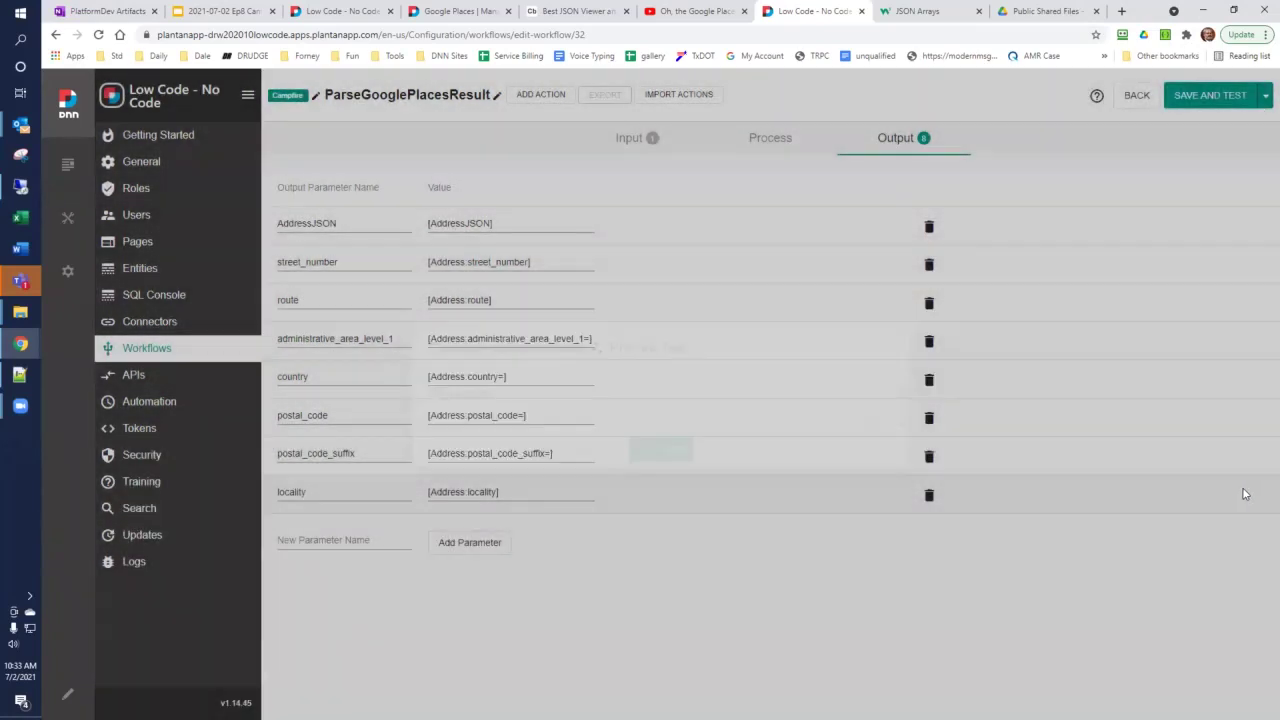
# Step: Review the Execute Javascript action's code and its AddressJSON output token, and save the action settings
pyautogui.click(780, 138)
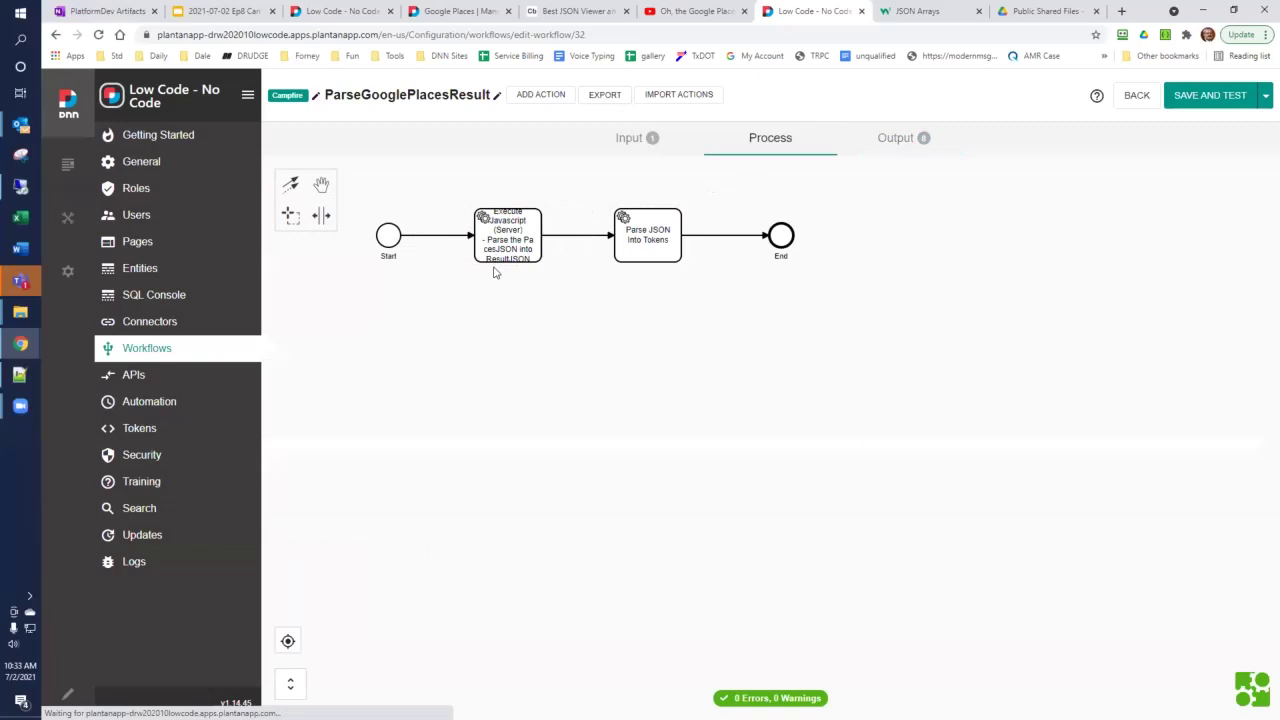
pyautogui.doubleClick(500, 252)
pyautogui.scroll(-3, 305, 351)
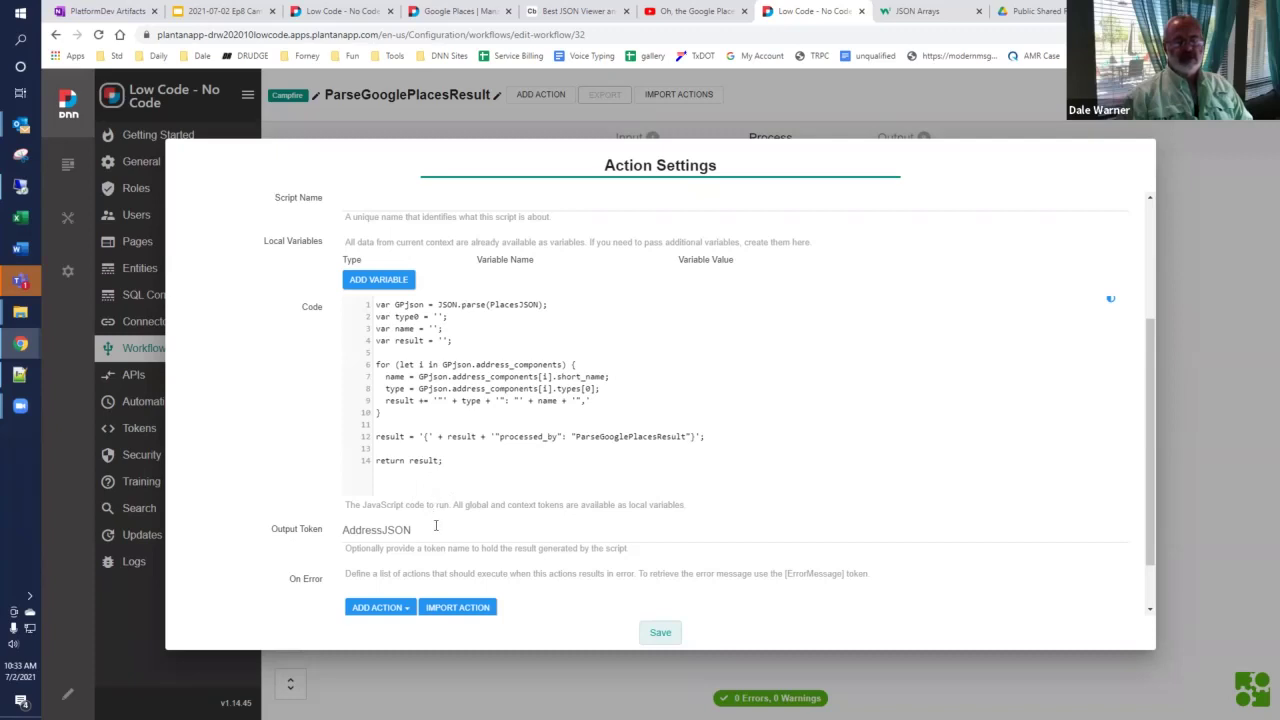
pyautogui.click(660, 634)
# Step: Run the workflow test and examine the AddressJSON string in the results
pyautogui.click(875, 138)
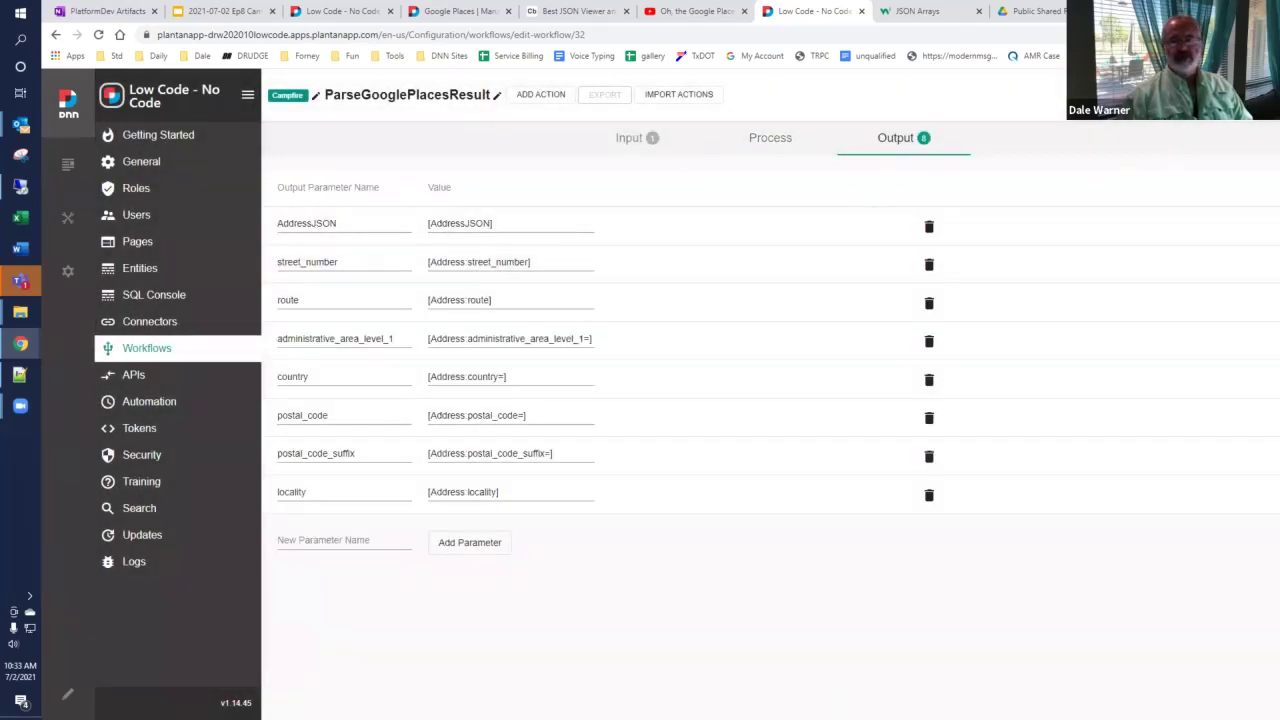
pyautogui.hotkey('ctrl', 'Return')
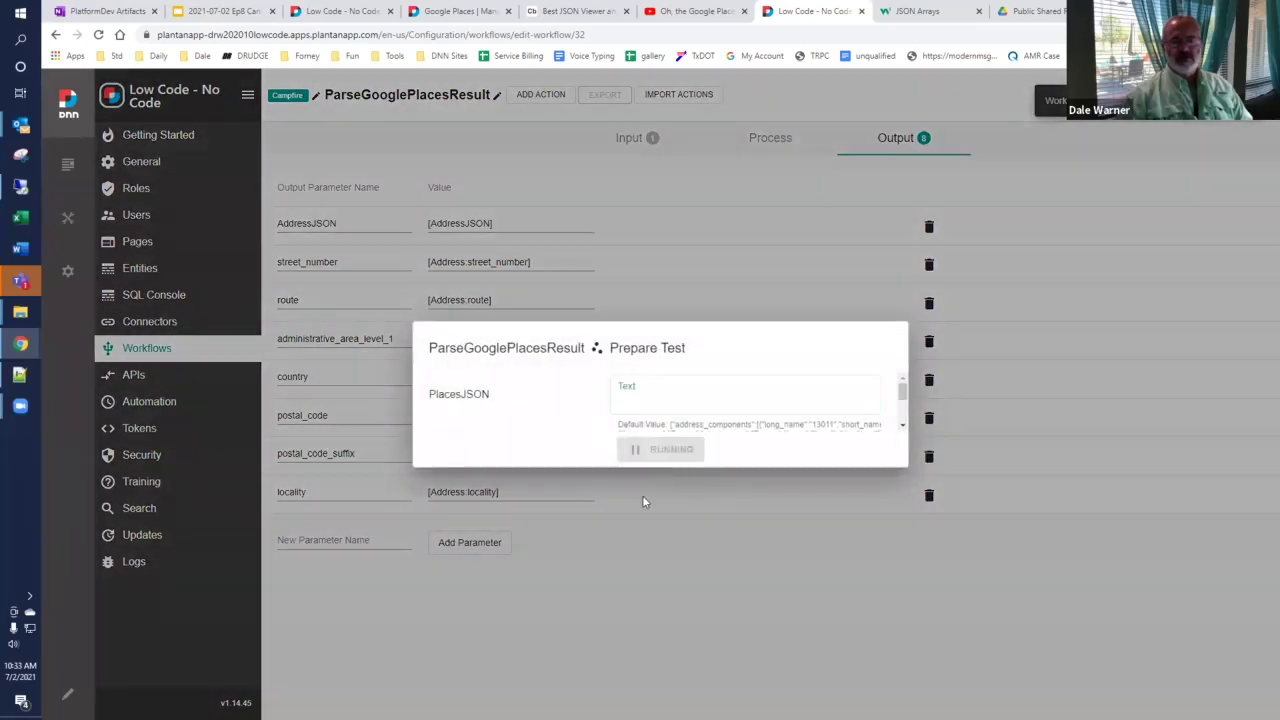
pyautogui.moveTo(253, 545); pyautogui.dragTo(877, 566)
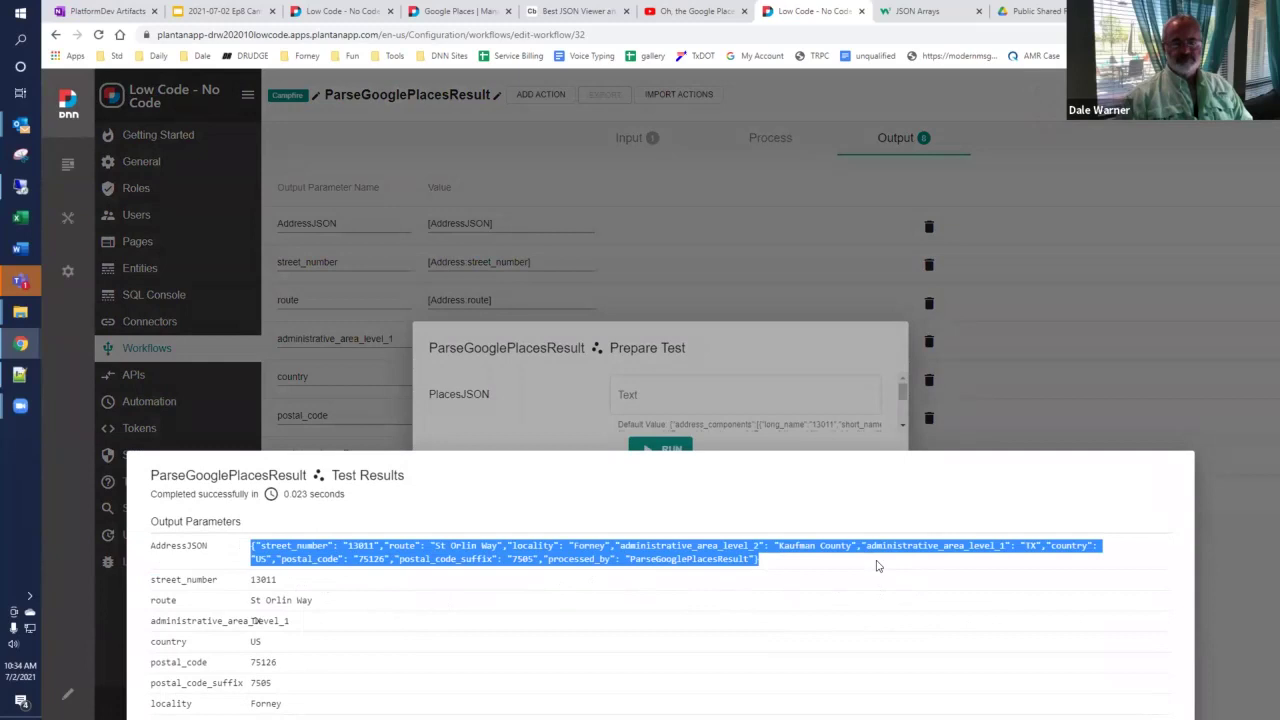
pyautogui.click(877, 566)
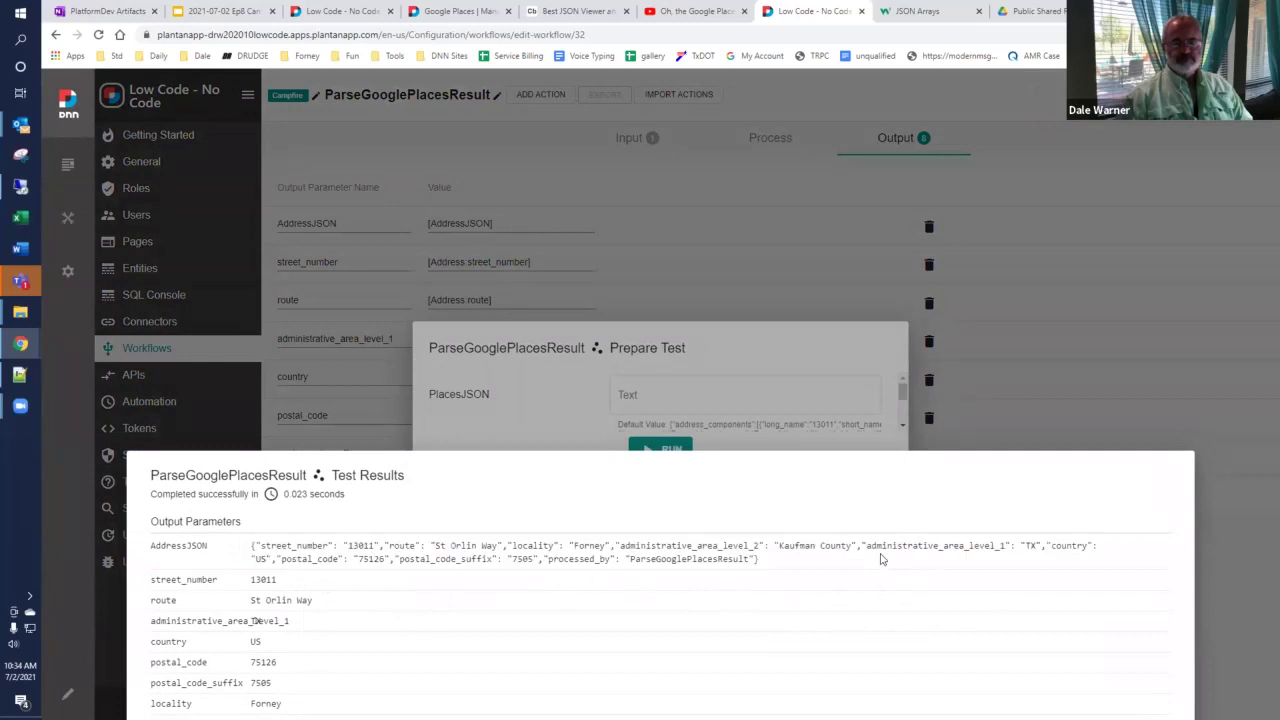
pyautogui.click(1014, 392)
pyautogui.click(1030, 390)
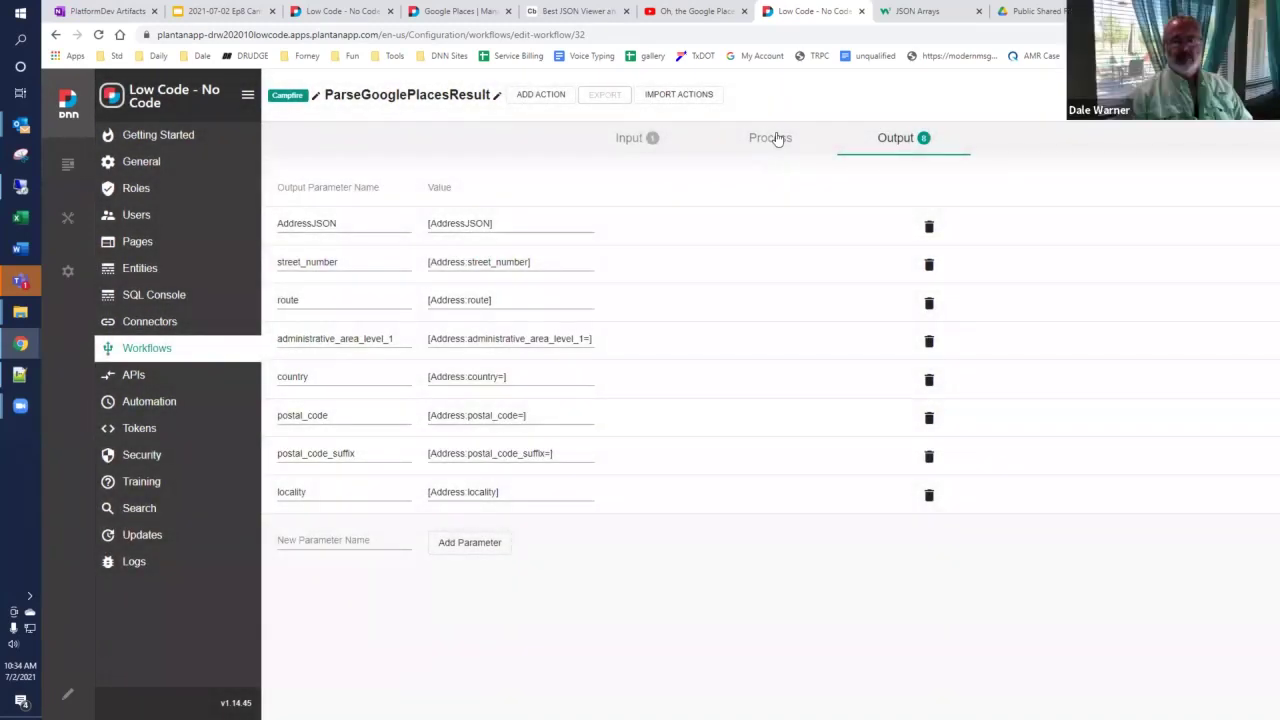
# Step: Review the Parse JSON Into Tokens action's JSON String and Base Token Name, and inspect the street_number output's token value
pyautogui.click(777, 139)
pyautogui.doubleClick(649, 231)
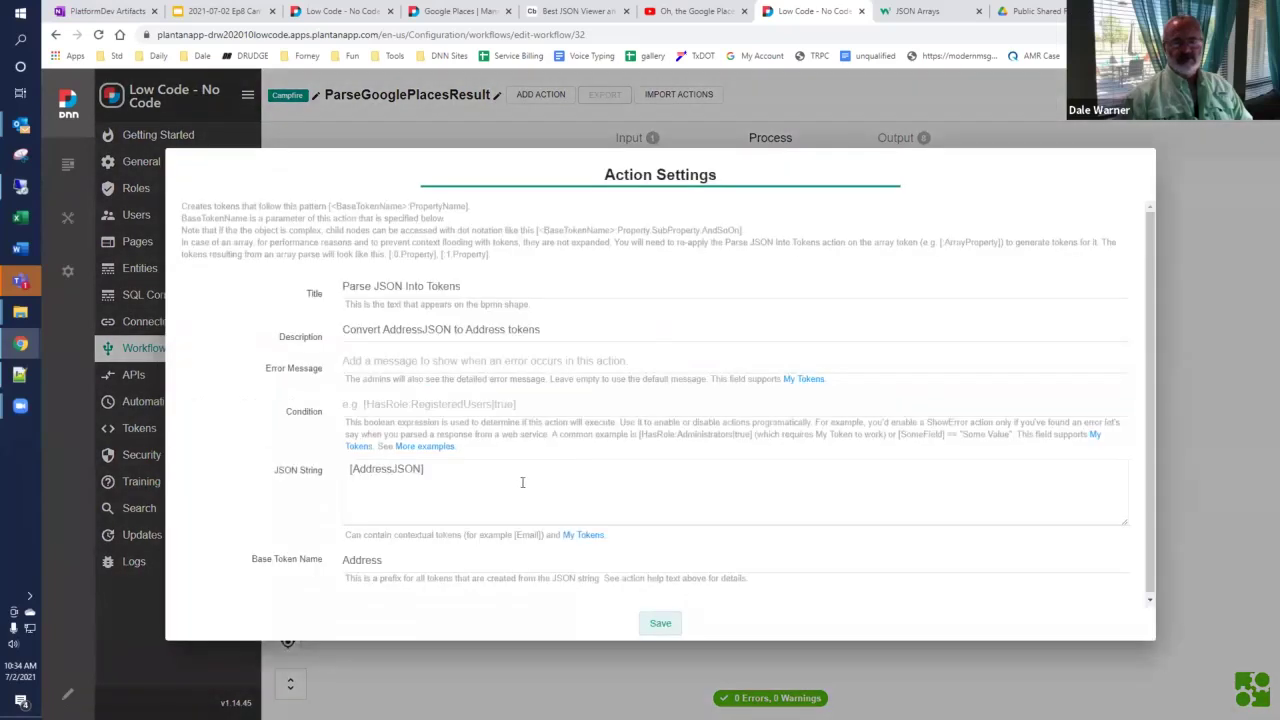
pyautogui.moveTo(477, 477); pyautogui.dragTo(337, 476)
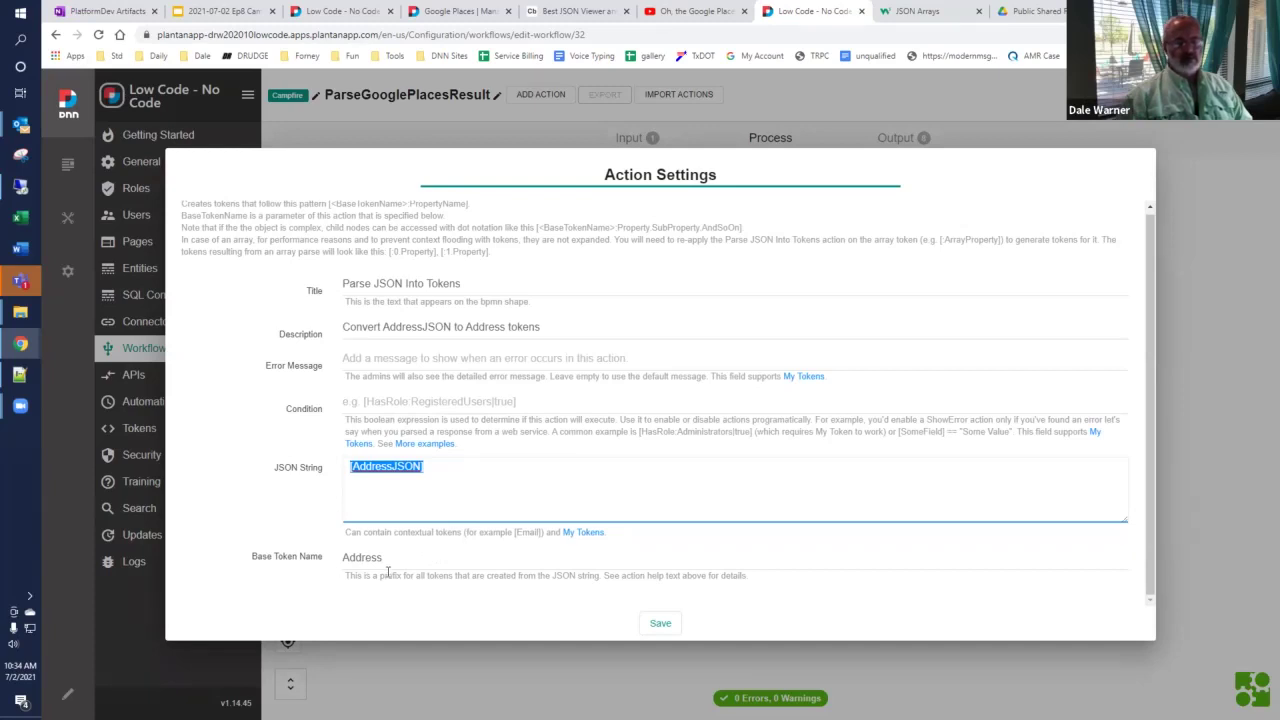
pyautogui.click(854, 664)
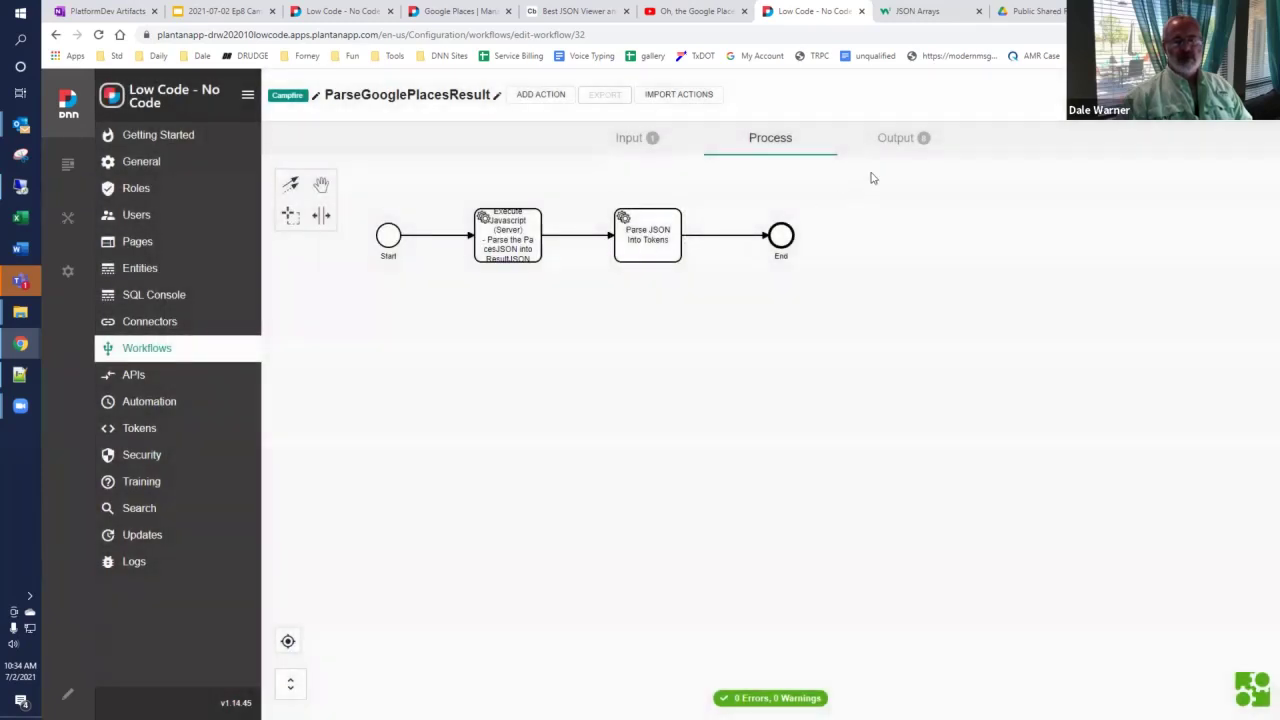
pyautogui.click(889, 137)
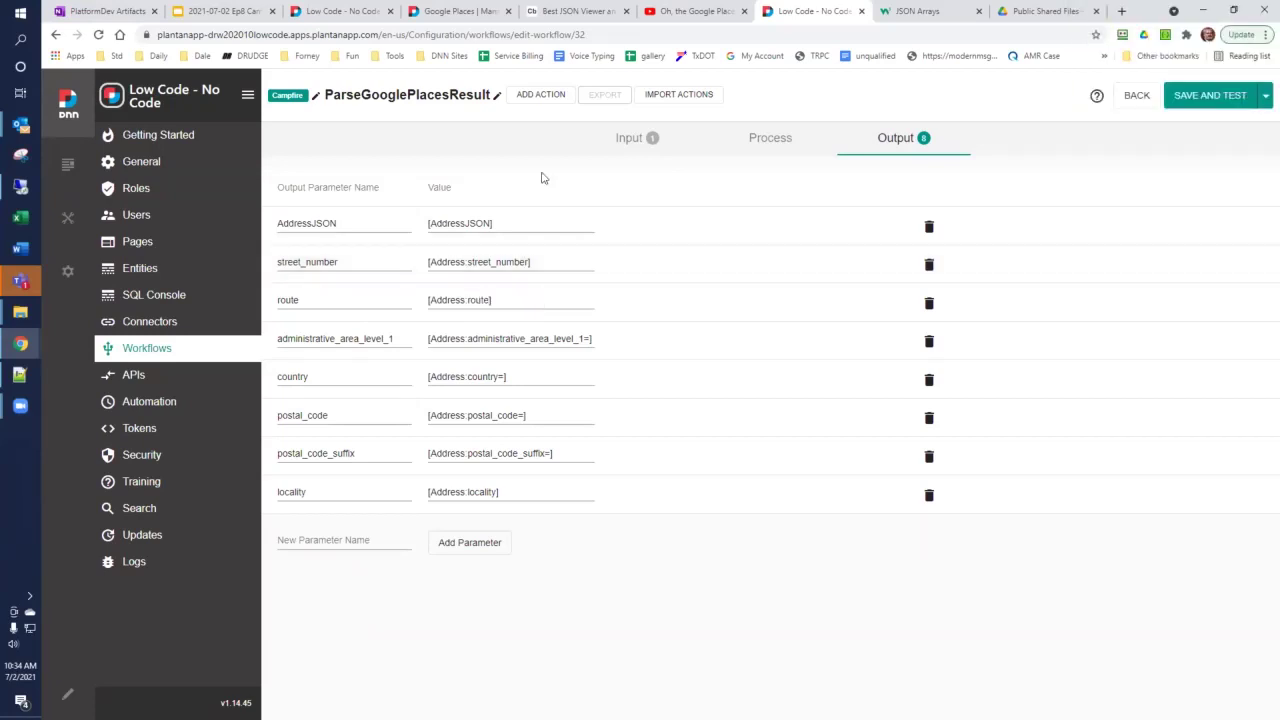
pyautogui.moveTo(544, 260); pyautogui.dragTo(414, 263)
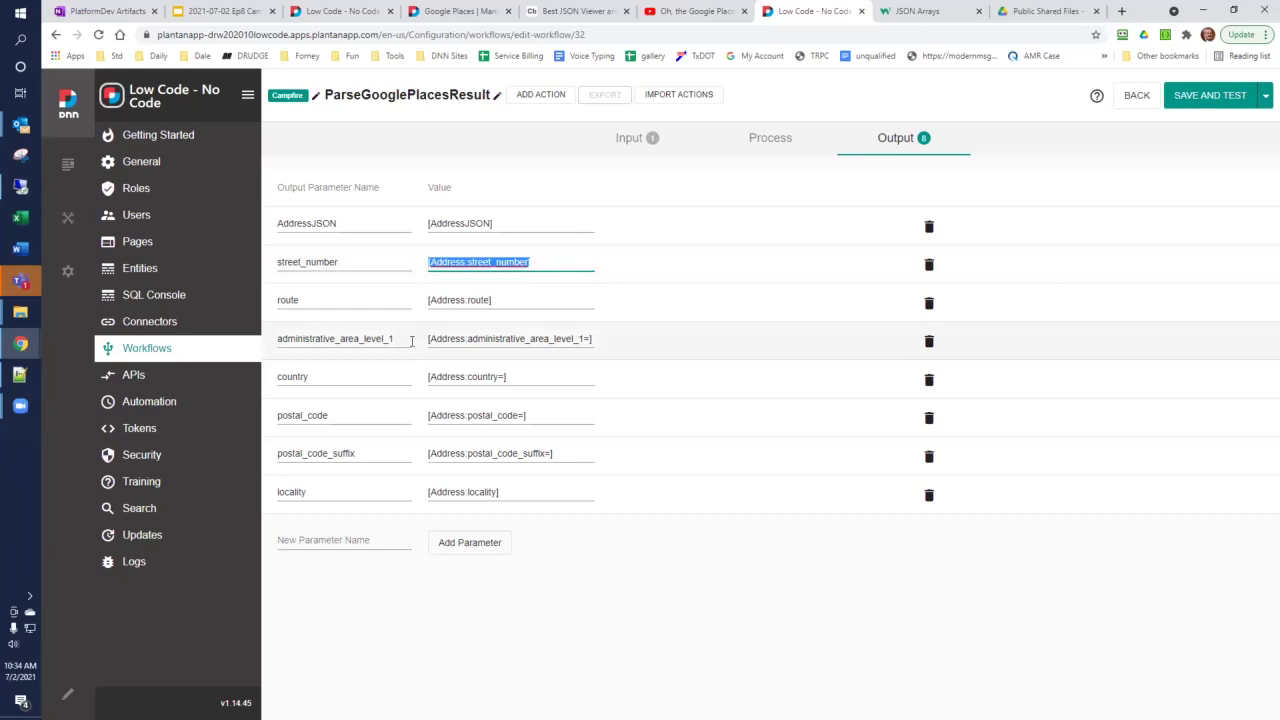
# Step: Recheck the Base Token Name in Parse JSON Into Tokens against the workflow's output parameters, saving the action settings
pyautogui.click(778, 140)
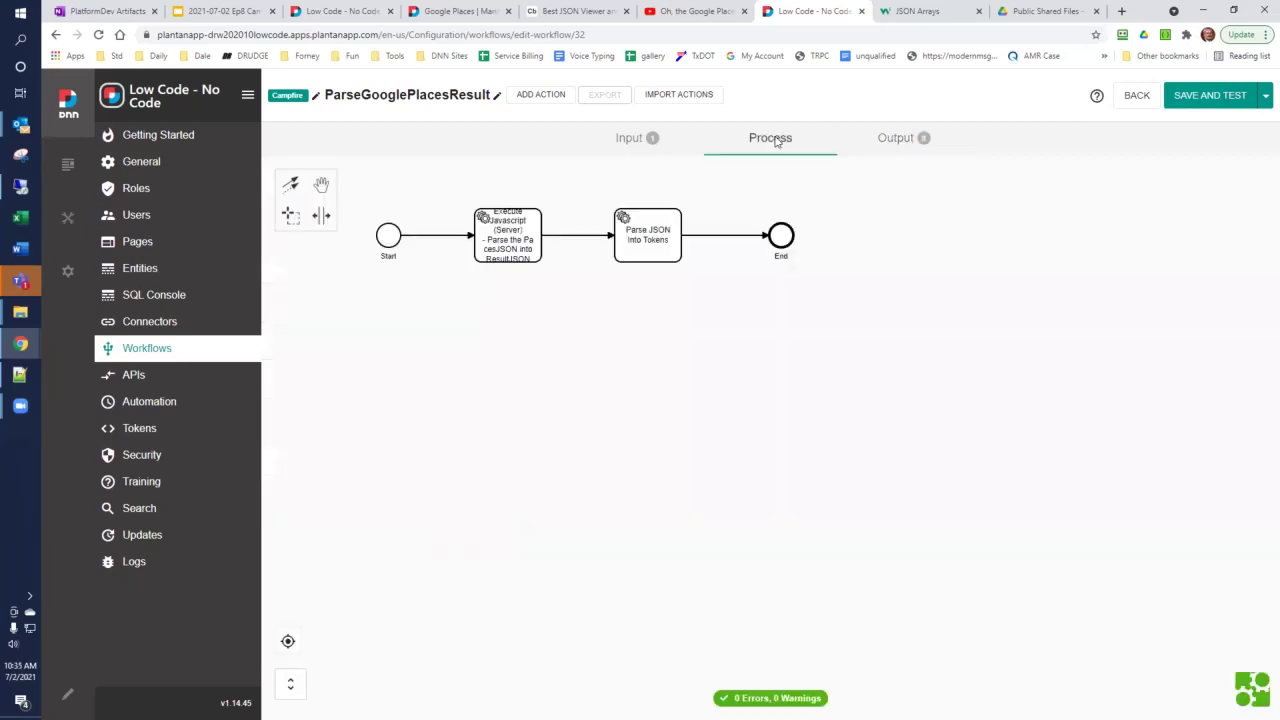
pyautogui.doubleClick(656, 224)
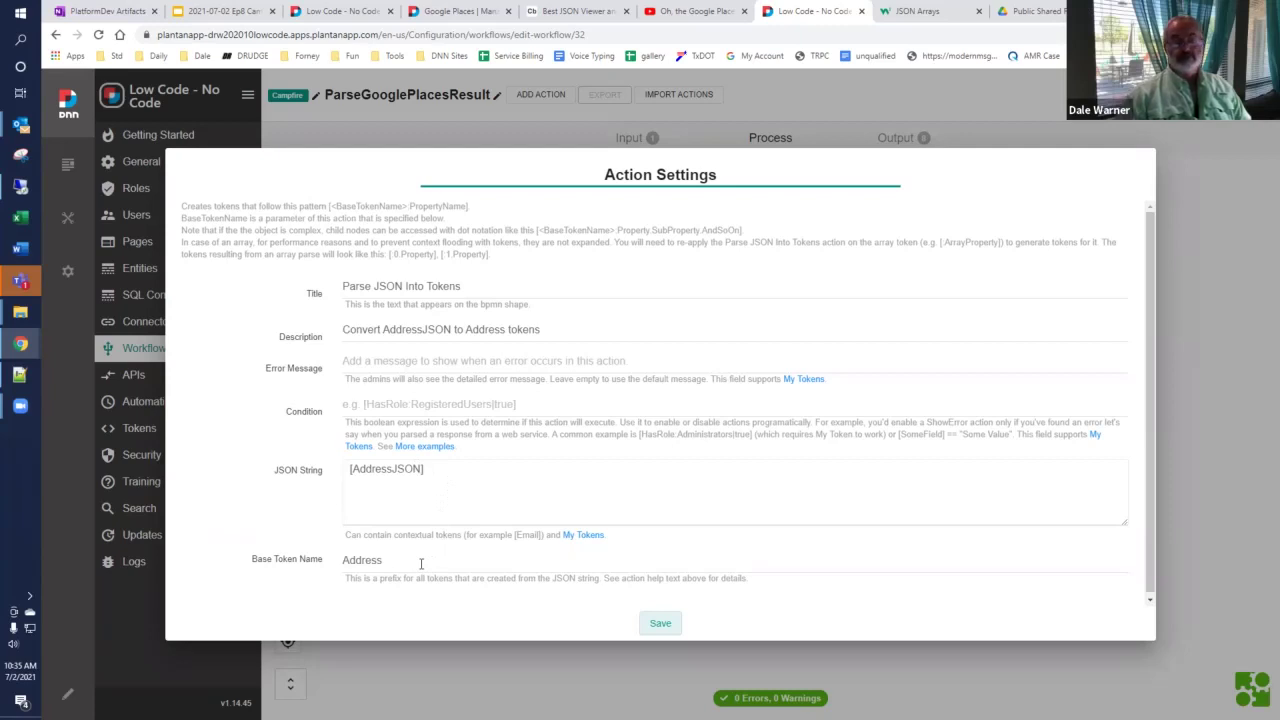
pyautogui.click(664, 623)
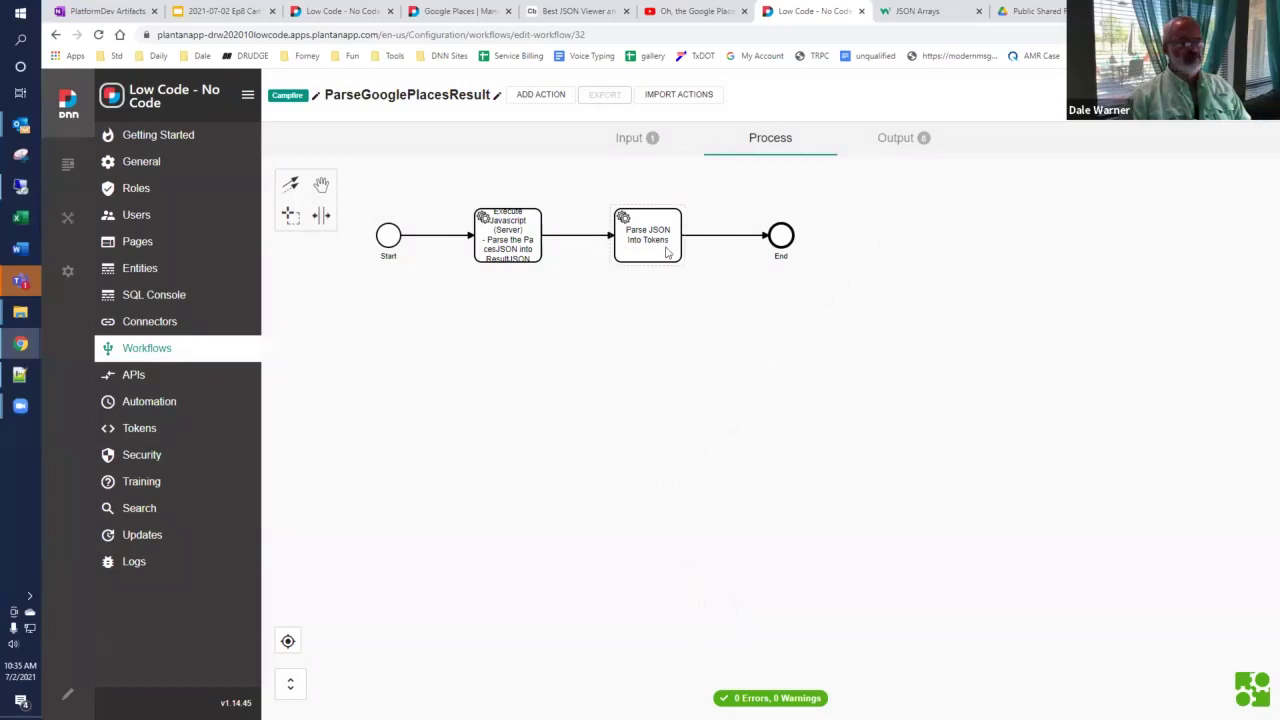
pyautogui.click(893, 138)
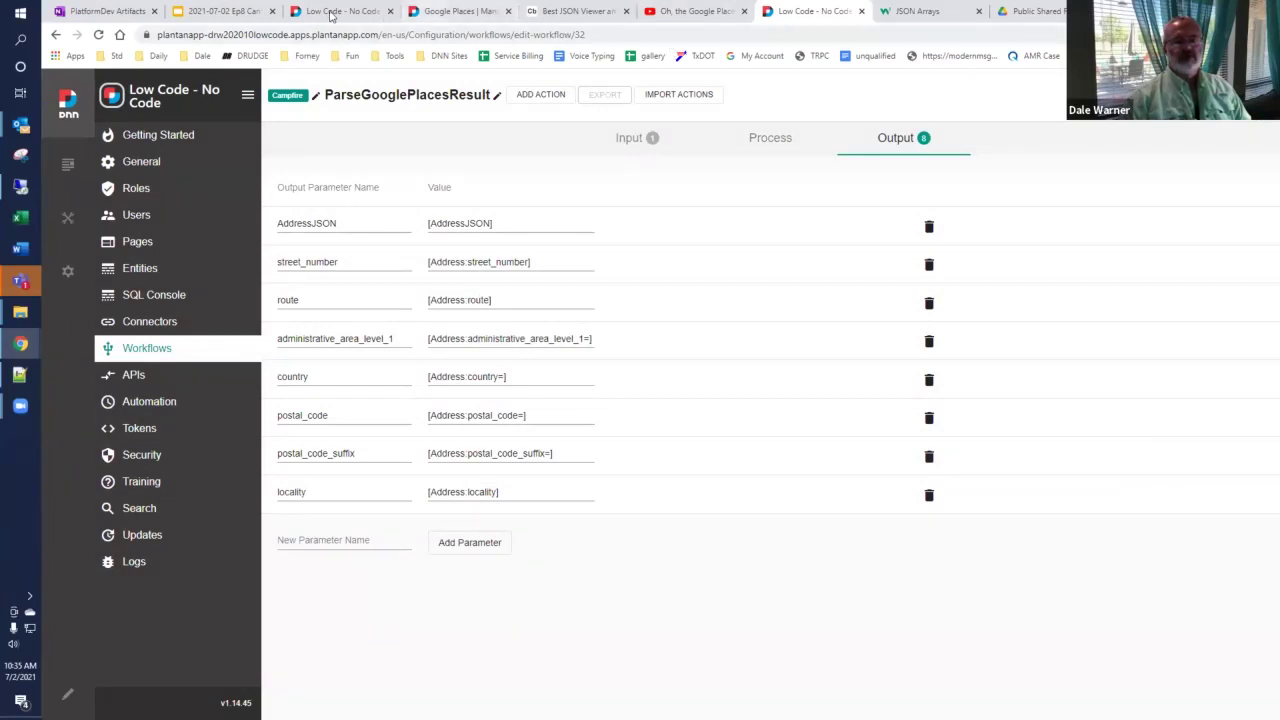
# Step: Clear the AddressJSON output field mapping in the Google Places form's Execute ParseGooglePlacesResult action and check the street_number mapping
pyautogui.click(455, 11)
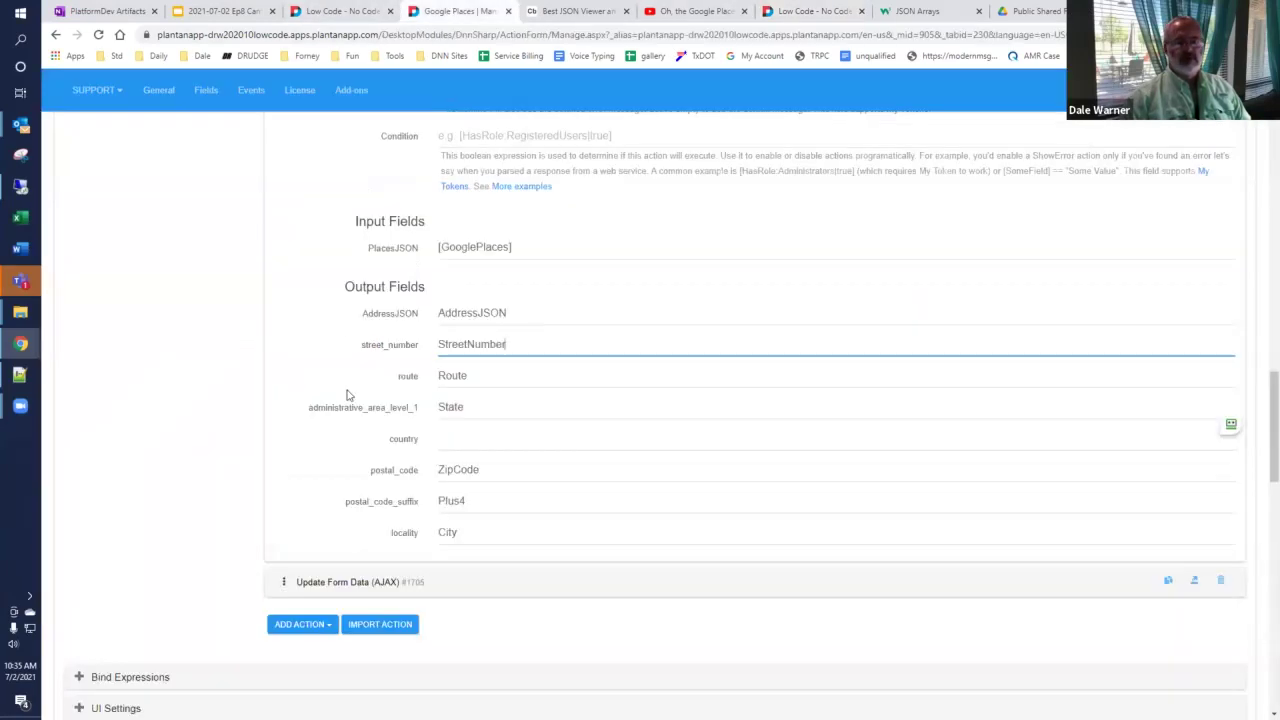
pyautogui.scroll(2, 348, 395)
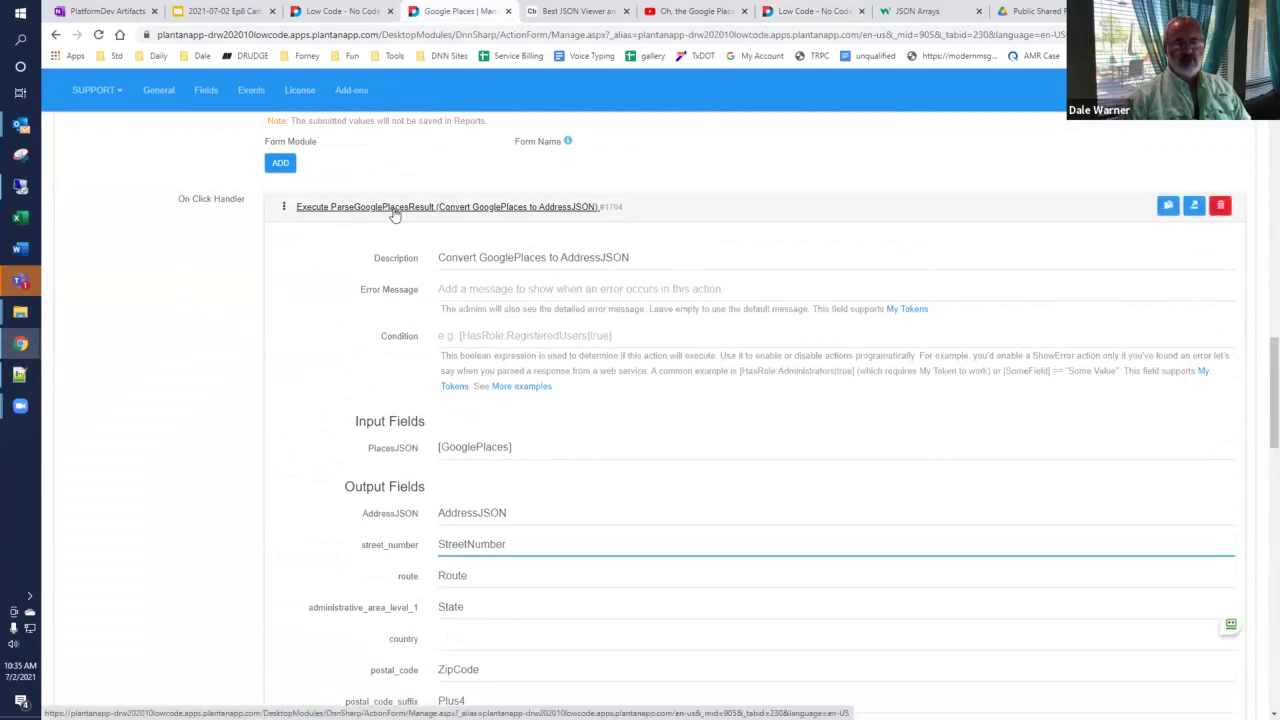
pyautogui.scroll(-1, 573, 376)
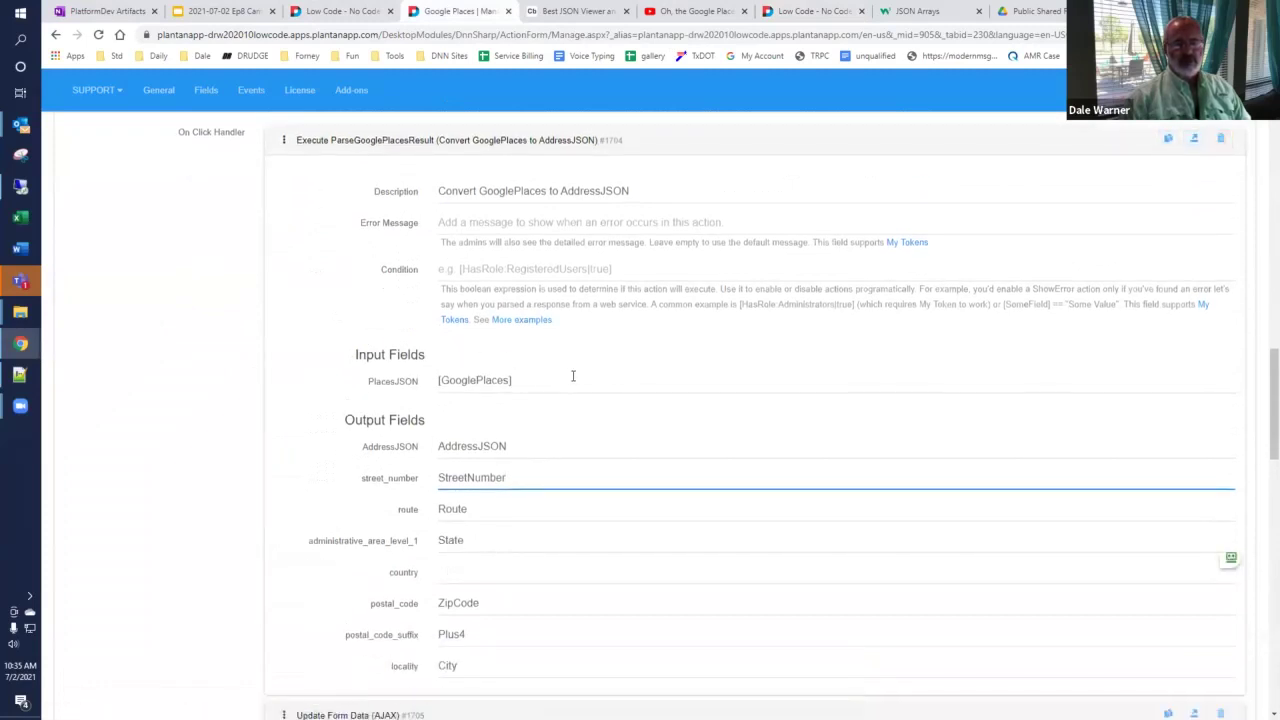
pyautogui.doubleClick(579, 446)
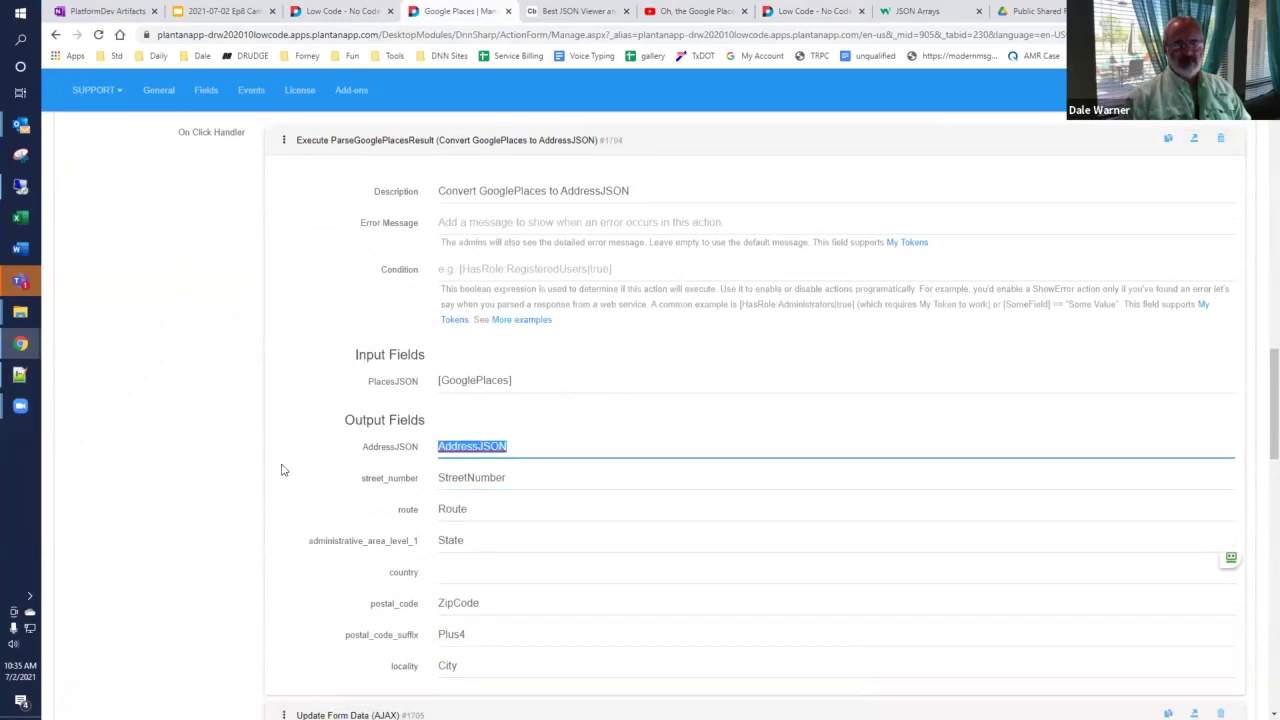
pyautogui.press('BackSpace')
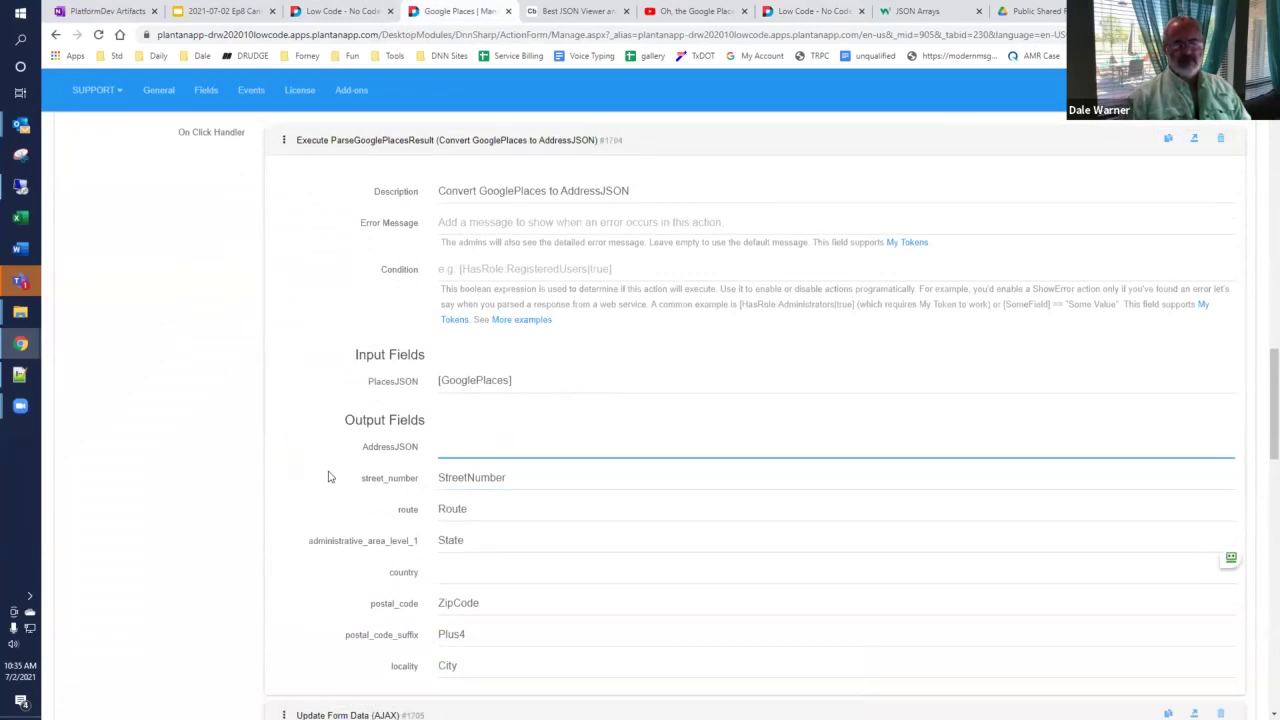
pyautogui.scroll(-1, 330, 477)
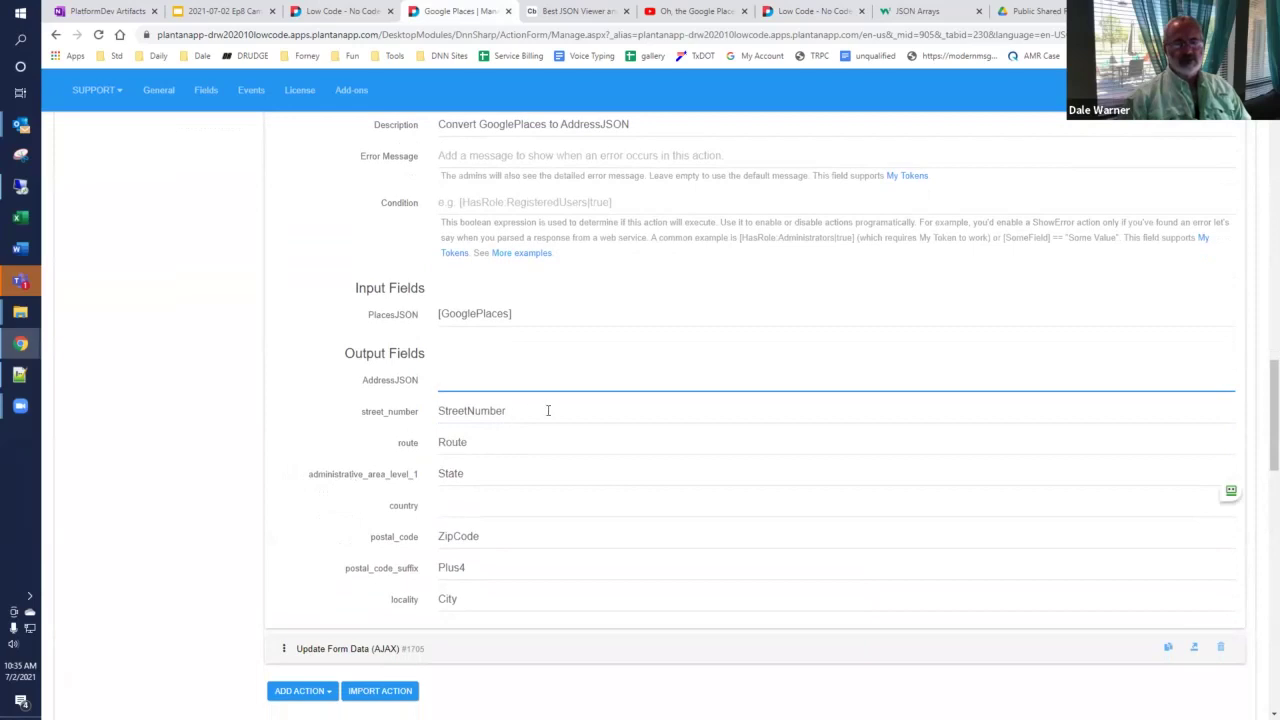
pyautogui.moveTo(540, 411); pyautogui.dragTo(354, 430)
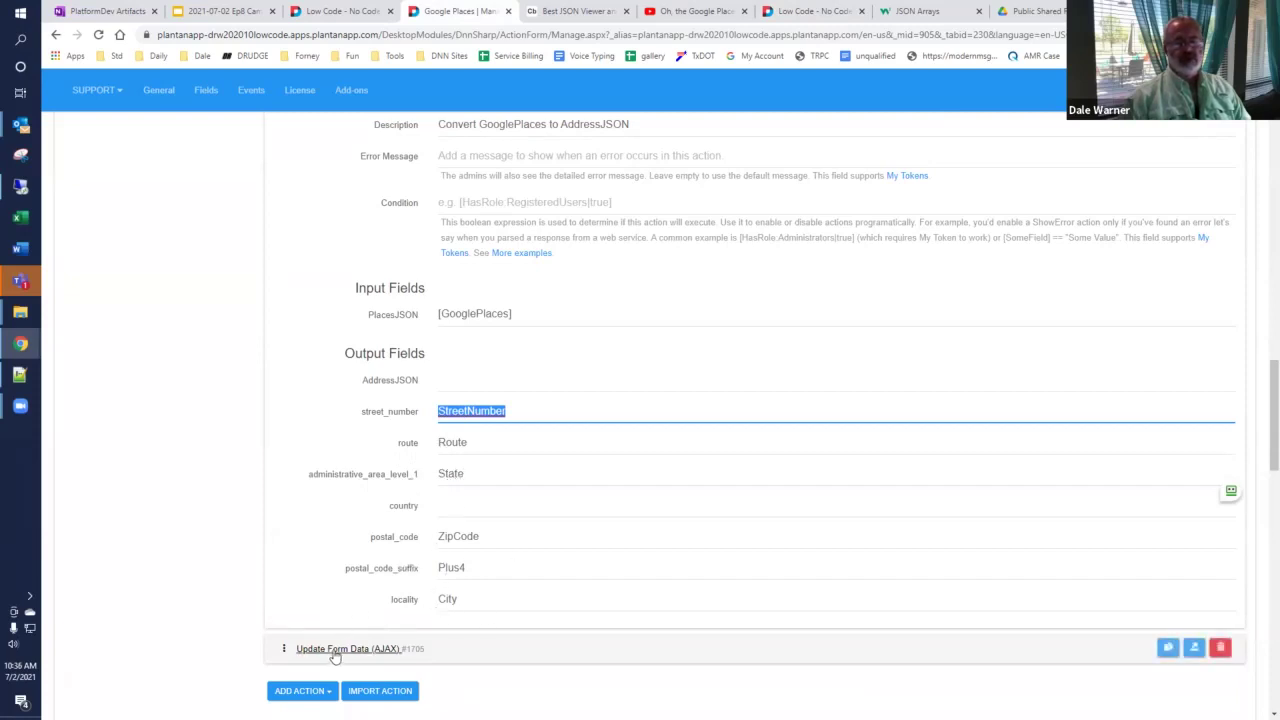
# Step: Test the Direct From Workflow button on the Campfire Q Google Places page, and return to the form's settings
pyautogui.click(338, 12)
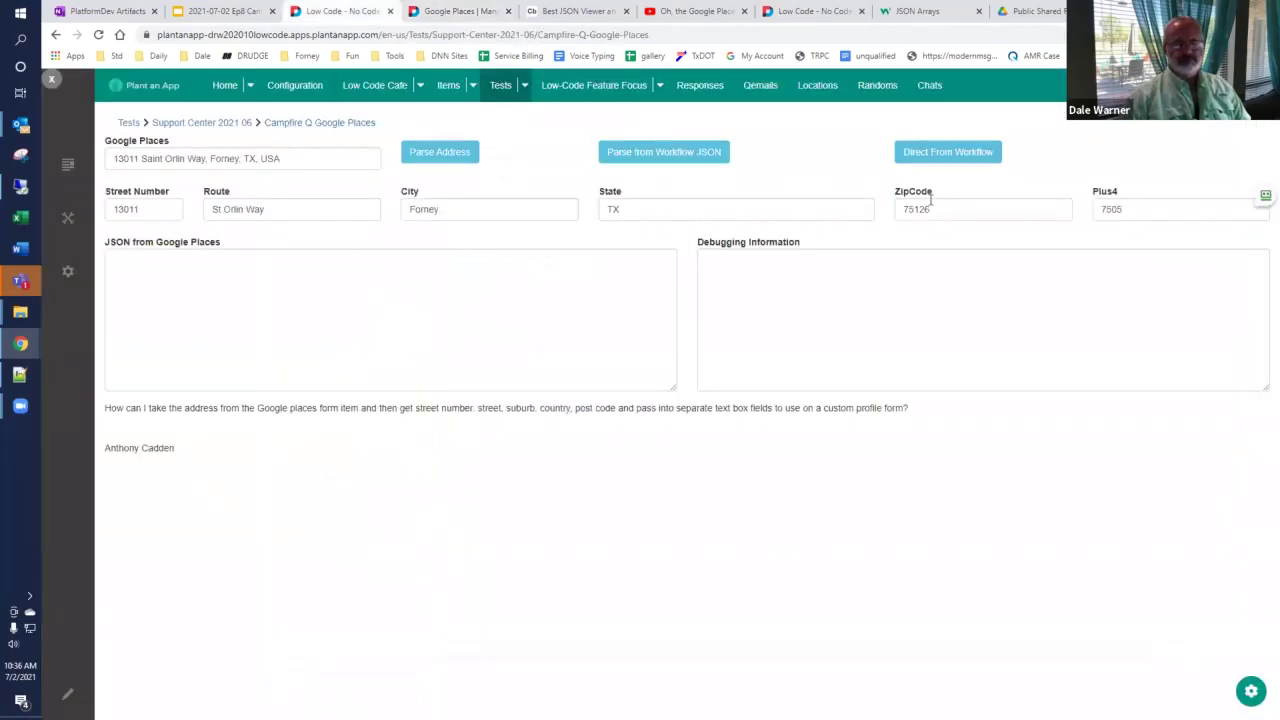
pyautogui.click(922, 158)
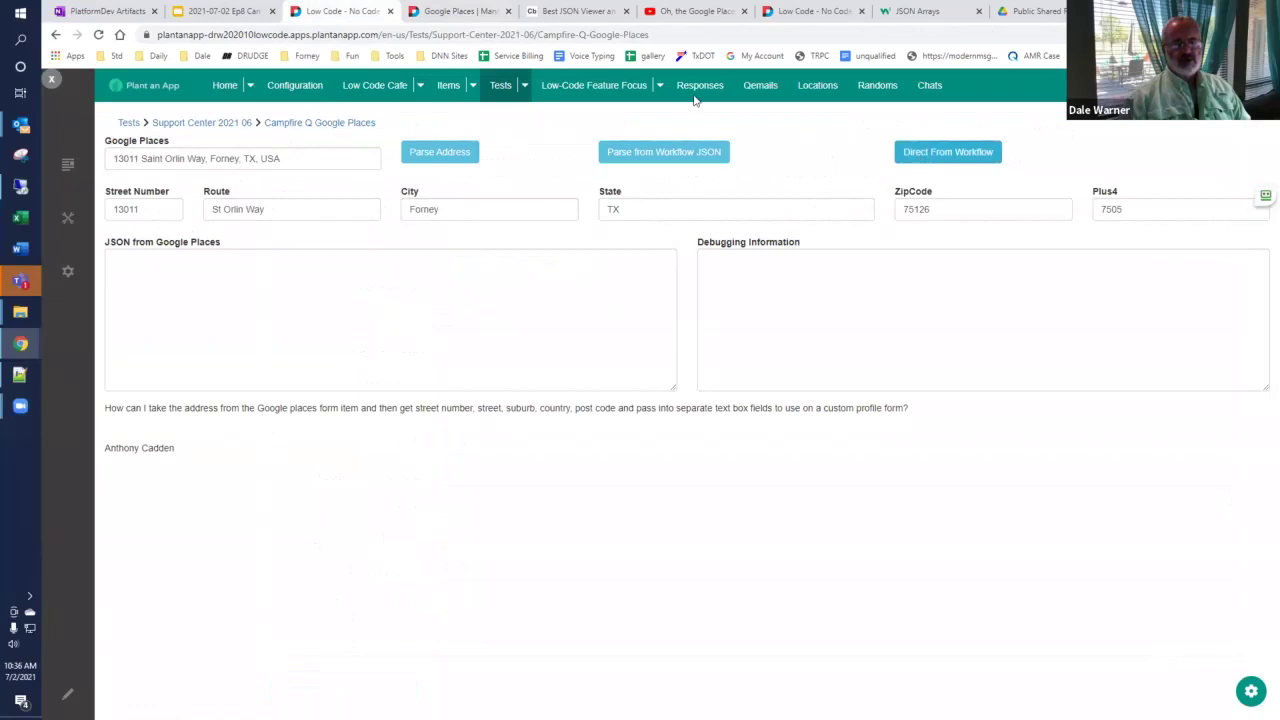
pyautogui.click(457, 13)
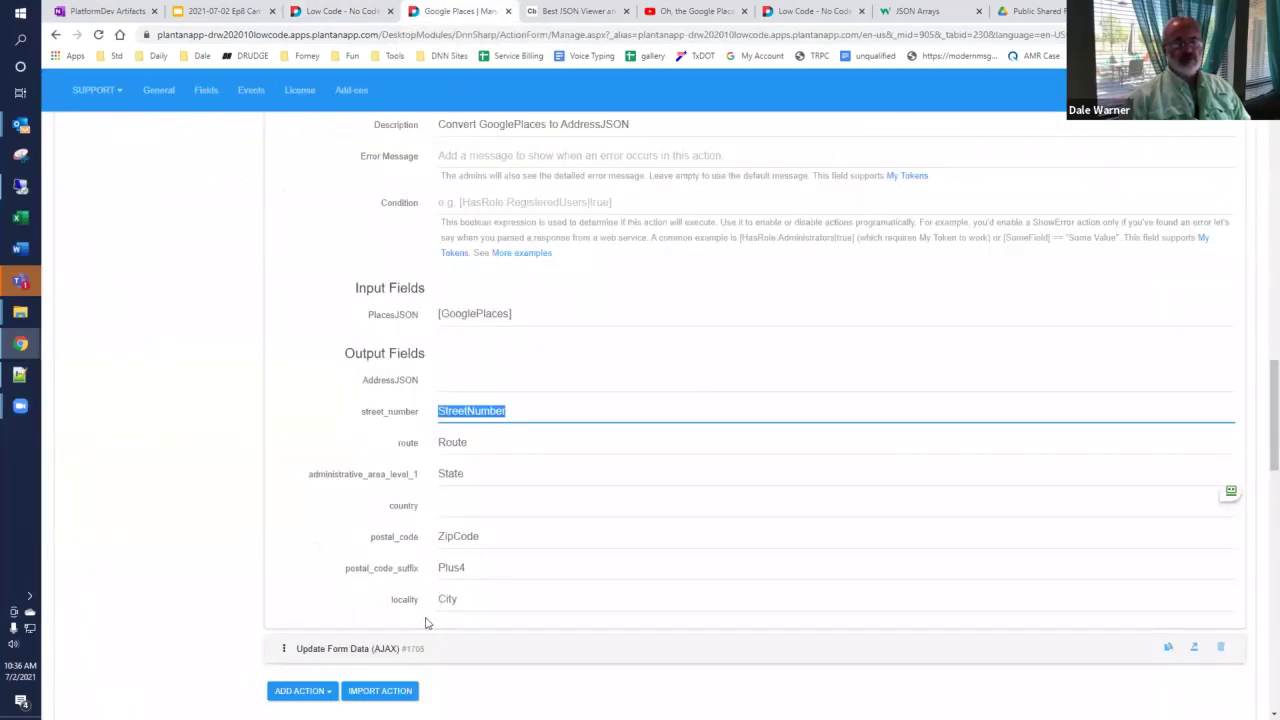
# Step: Review the ParsefromWorkflowJSON button's Execute ParseGooglePlacesResult action, checking its input and output fields
pyautogui.scroll(3, 425, 623)
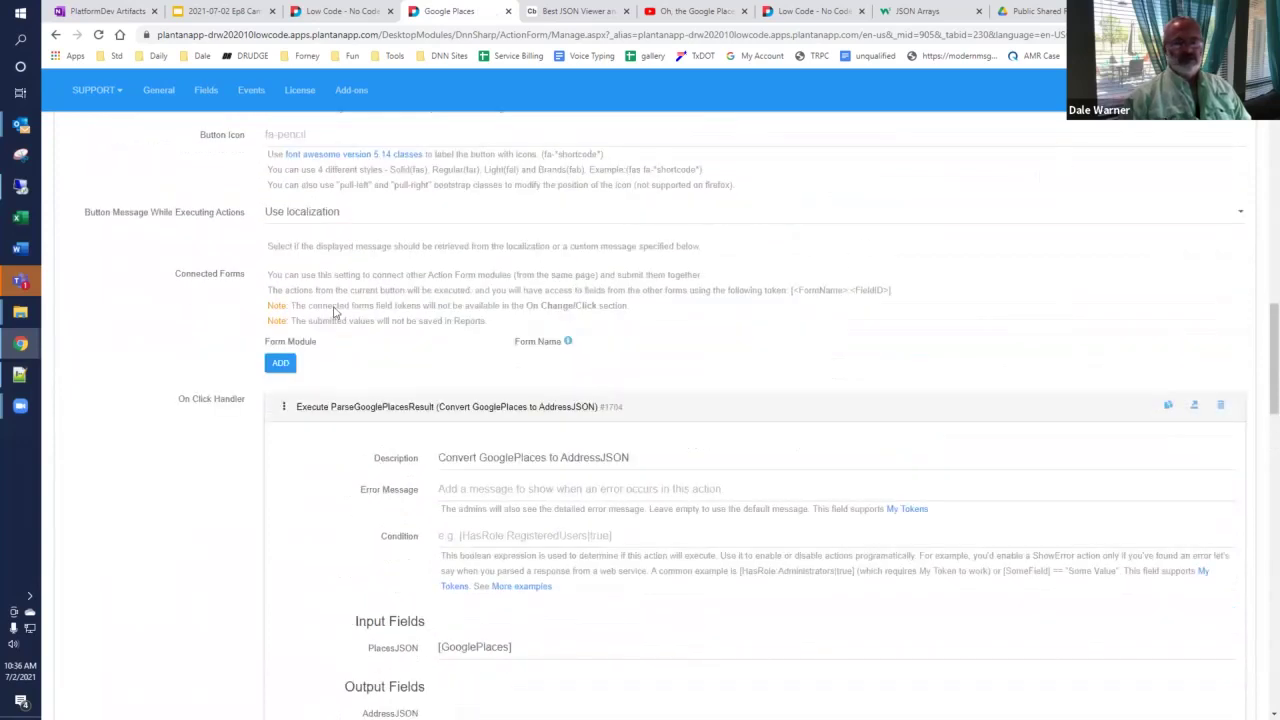
pyautogui.scroll(15, 399, 307)
pyautogui.scroll(-2, 170, 383)
pyautogui.scroll(-2, 170, 383)
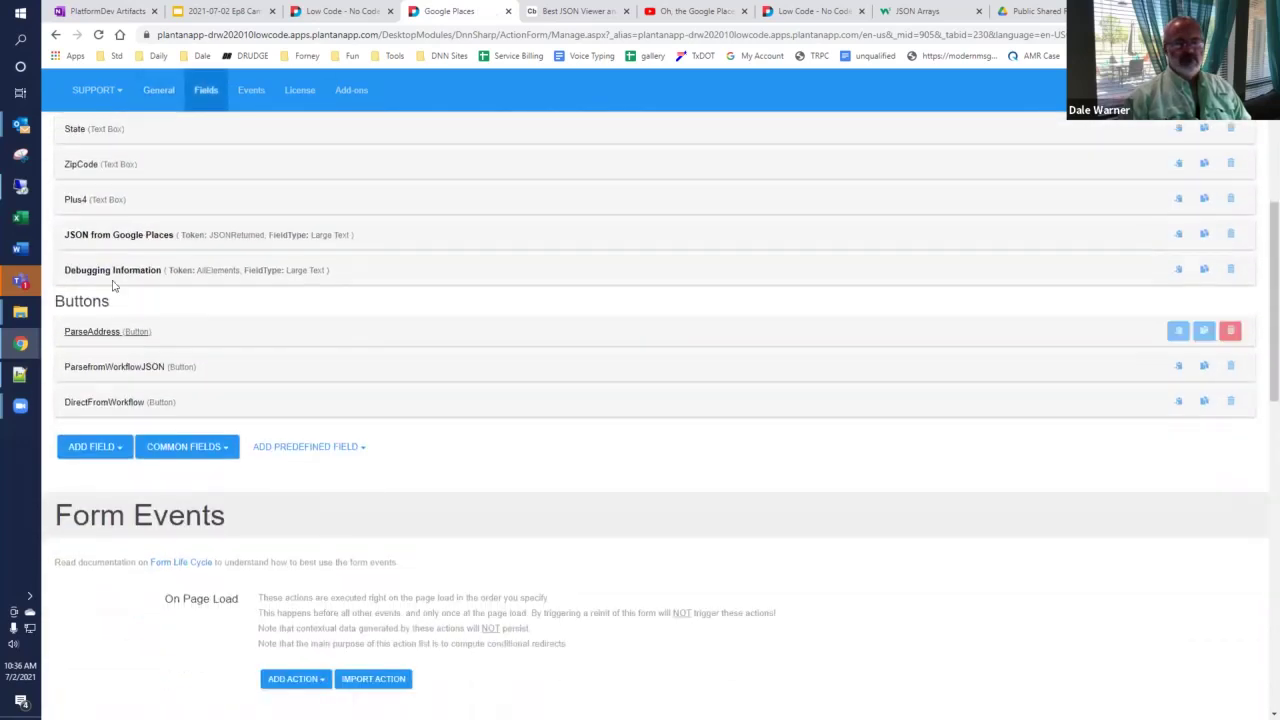
pyautogui.click(123, 370)
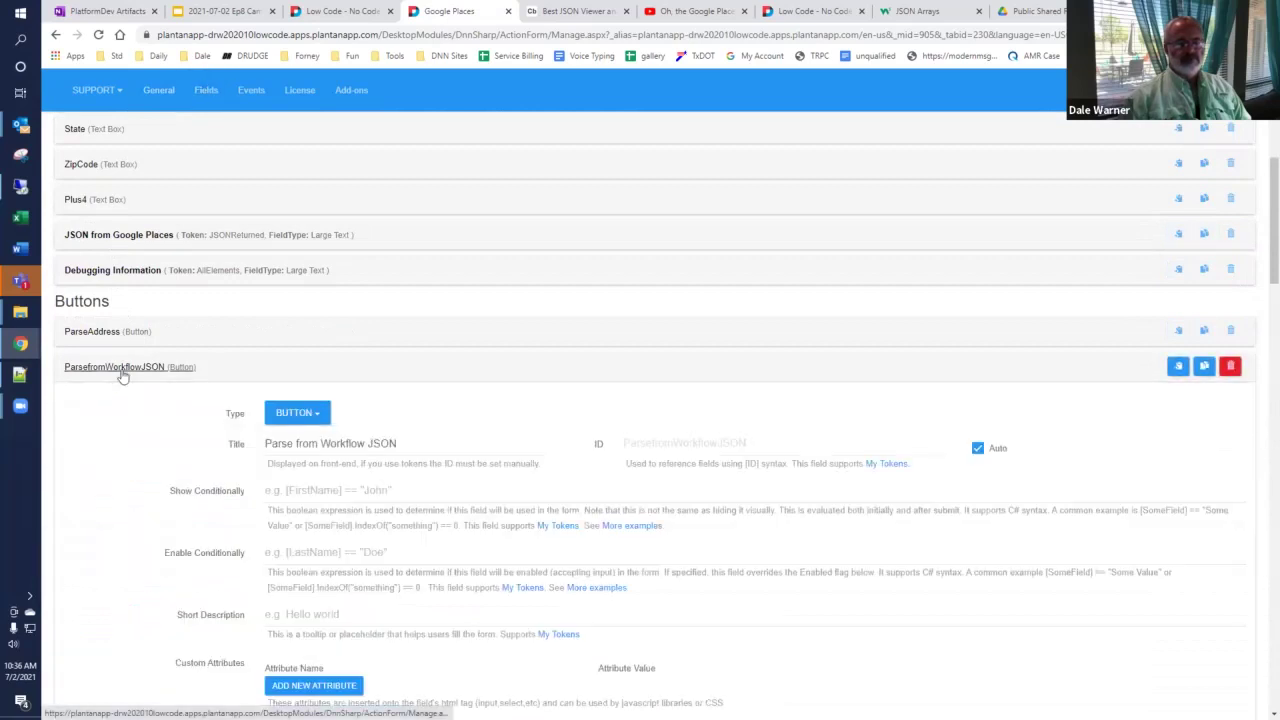
pyautogui.scroll(-9, 123, 373)
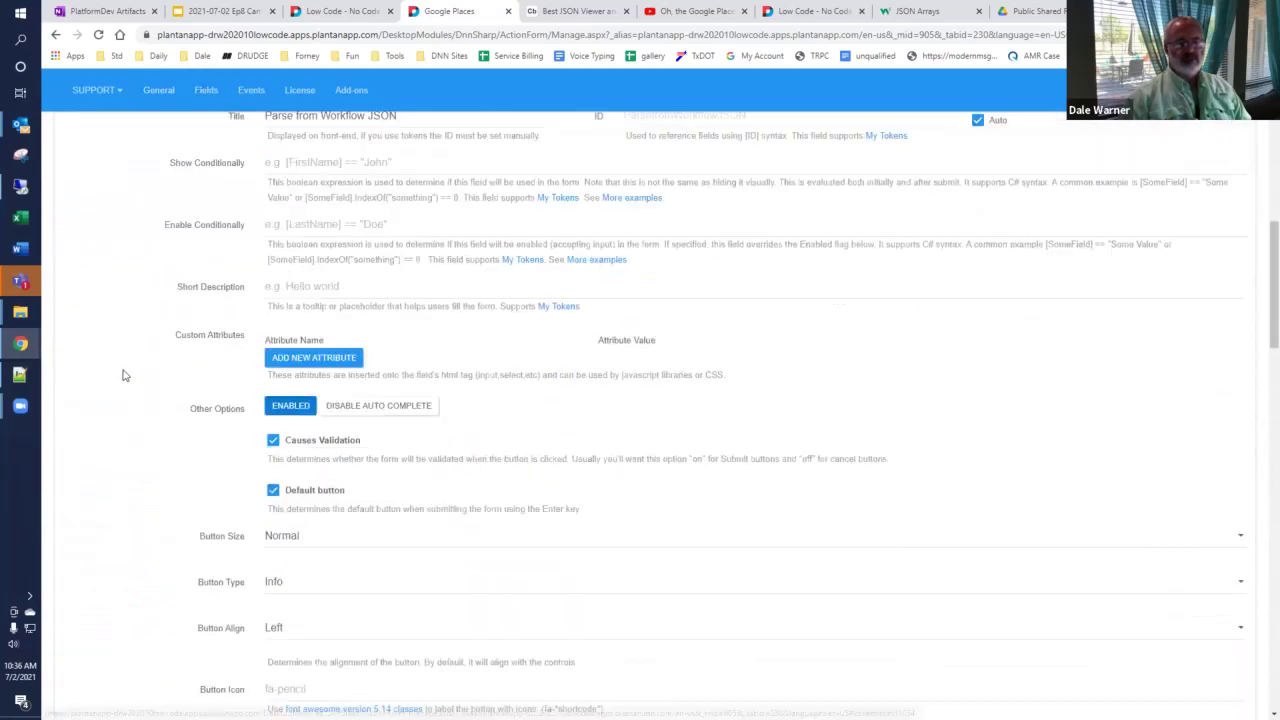
pyautogui.scroll(-1, 127, 379)
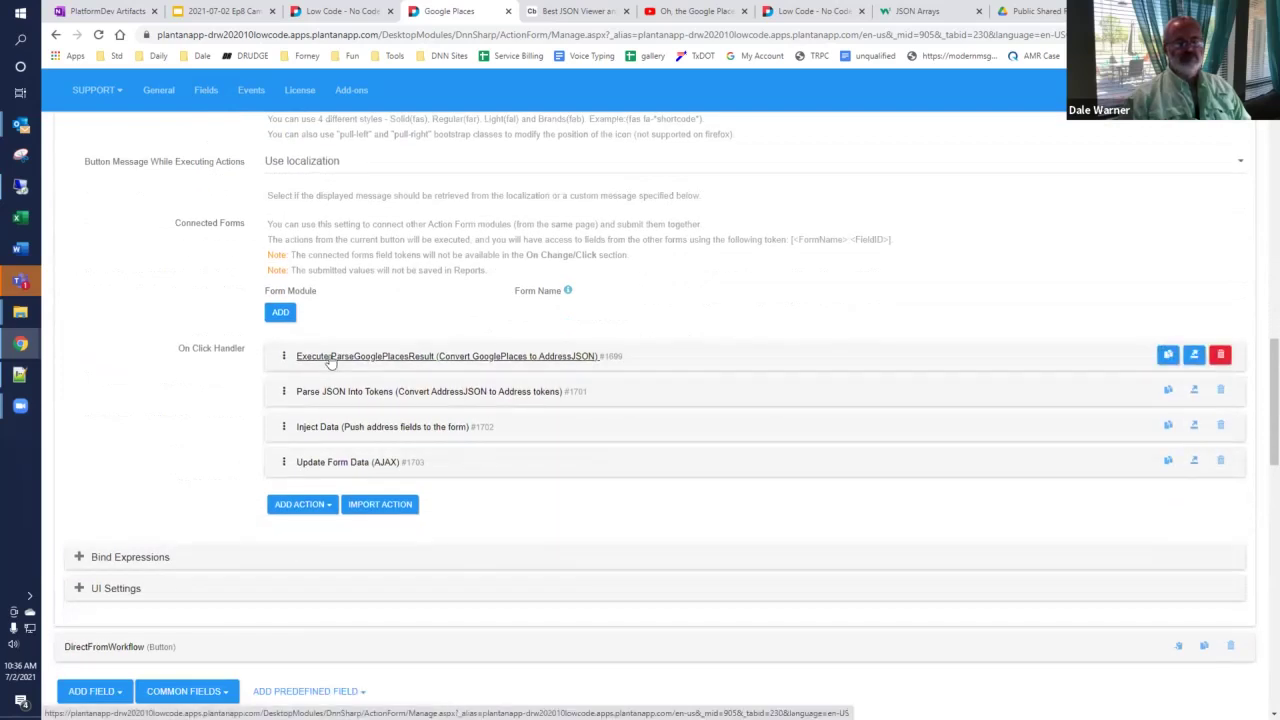
pyautogui.click(331, 362)
pyautogui.scroll(-2, 515, 432)
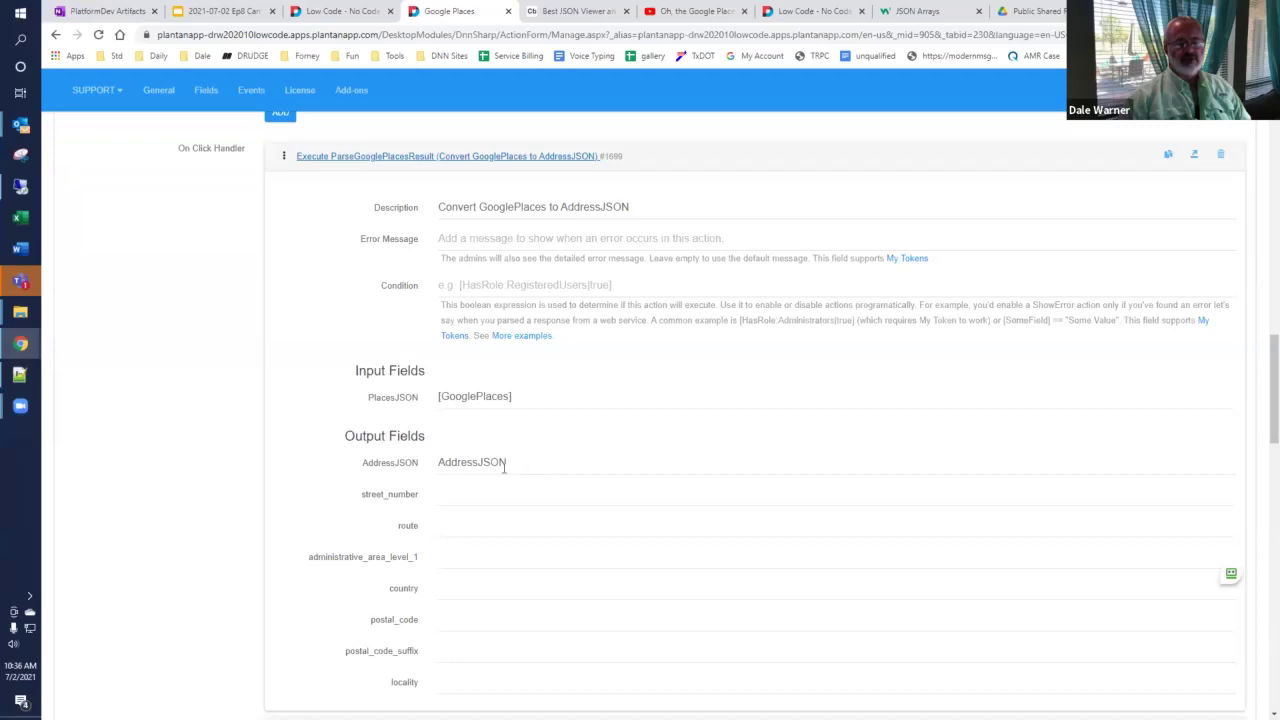
pyautogui.scroll(-1, 514, 520)
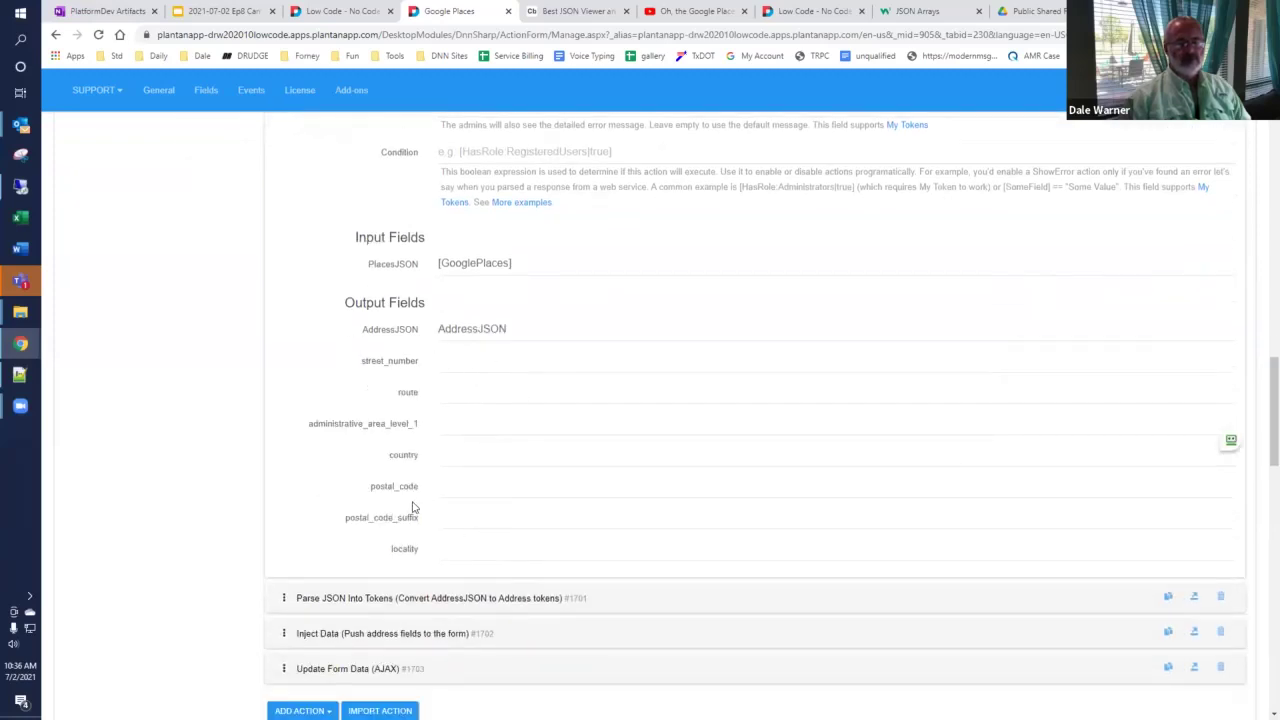
# Step: Review the JSON String and Base Token Name of the button's Parse JSON Into Tokens action
pyautogui.scroll(-1, 421, 506)
pyautogui.scroll(-2, 418, 480)
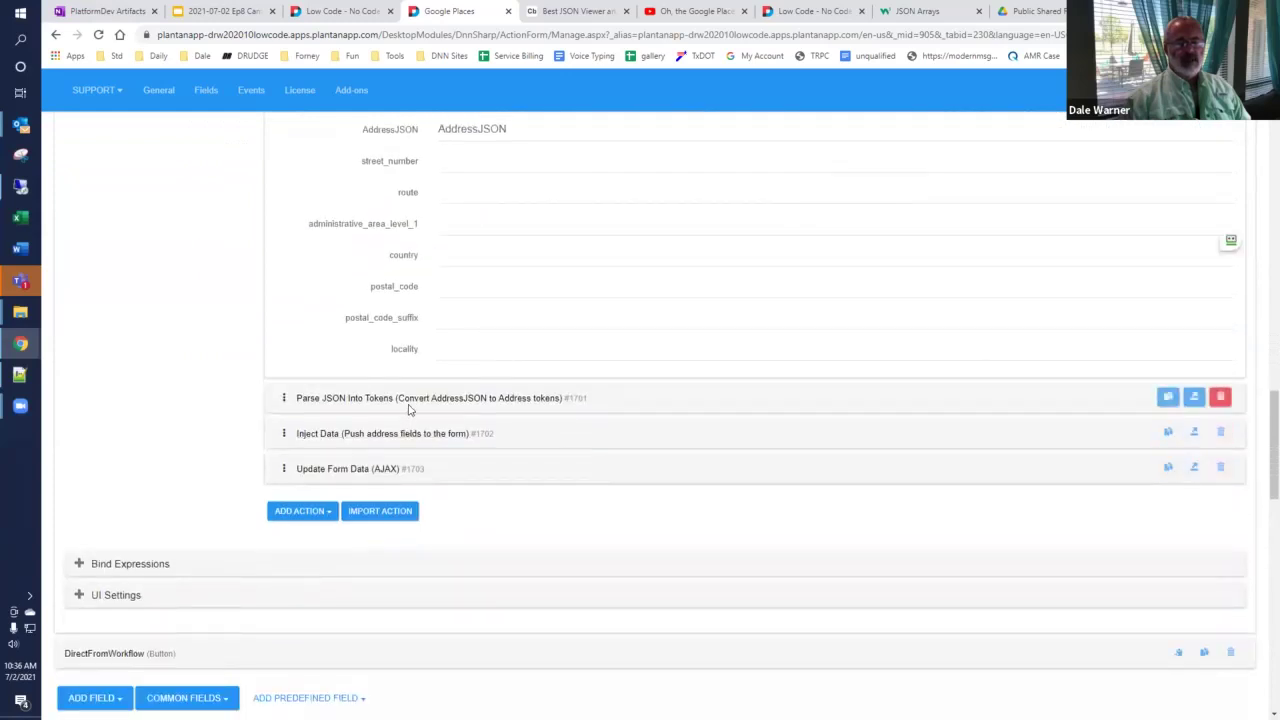
pyautogui.click(409, 399)
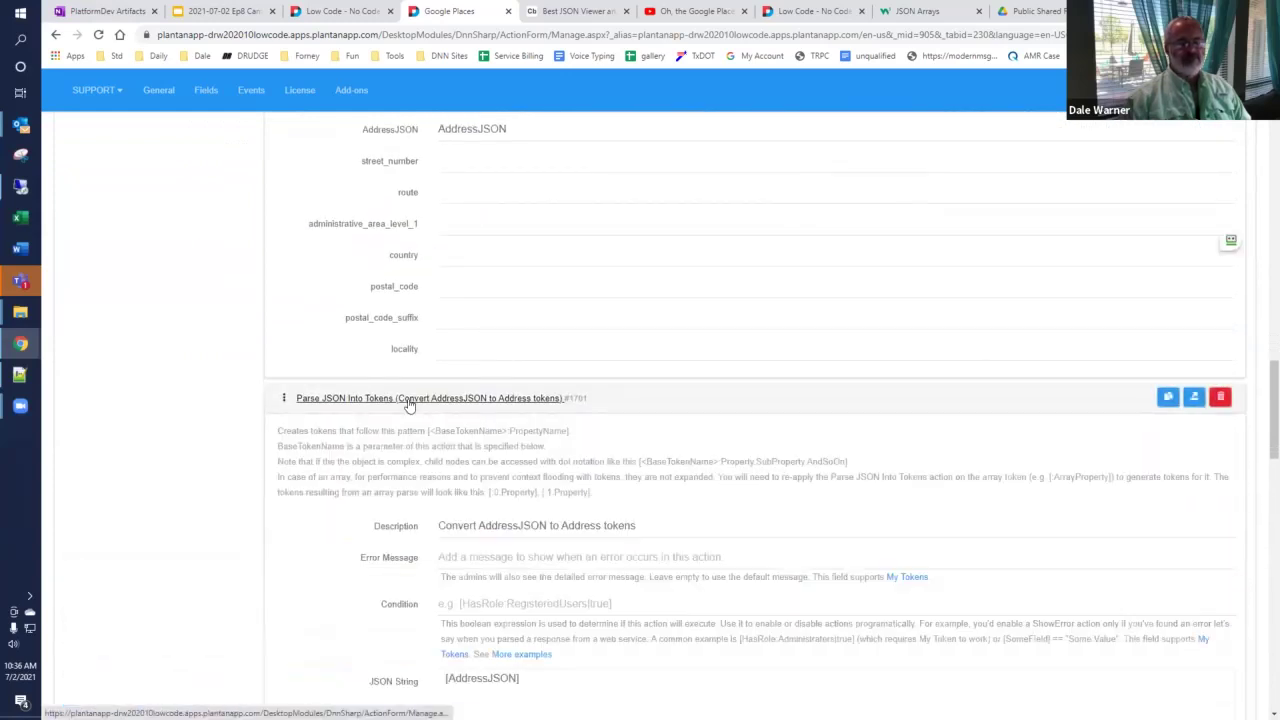
pyautogui.scroll(-1, 407, 410)
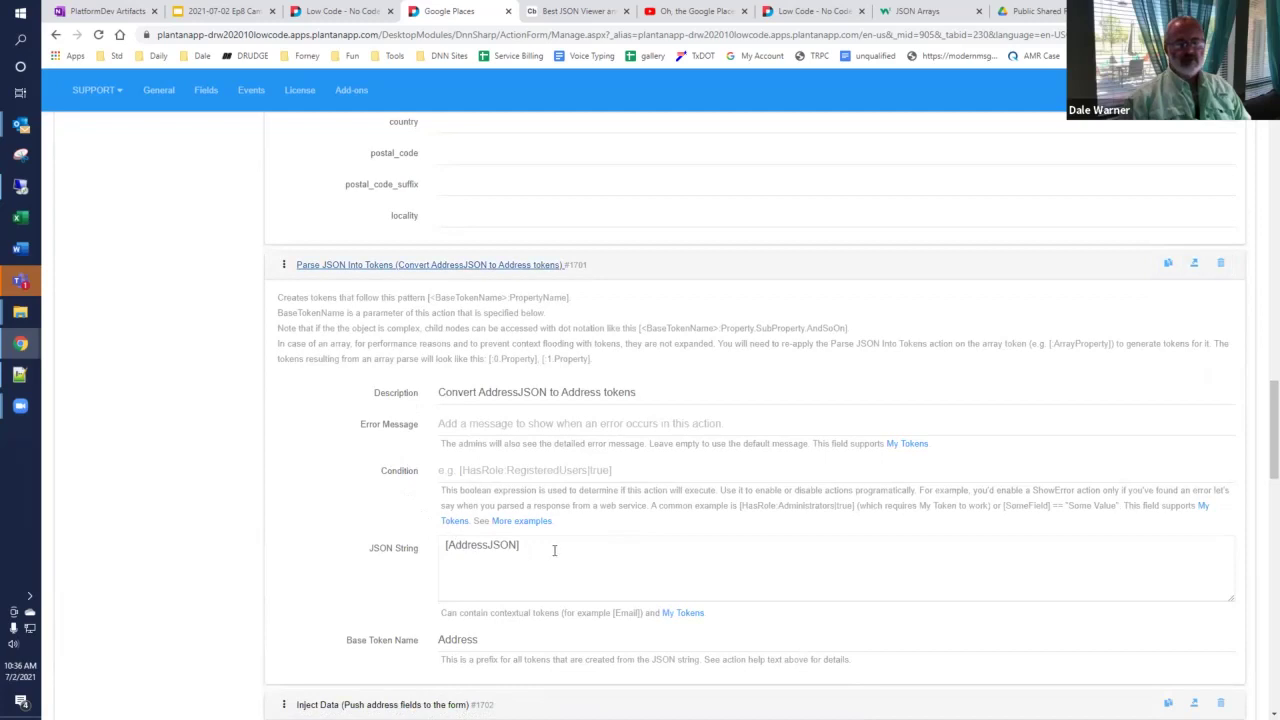
pyautogui.scroll(-1, 545, 552)
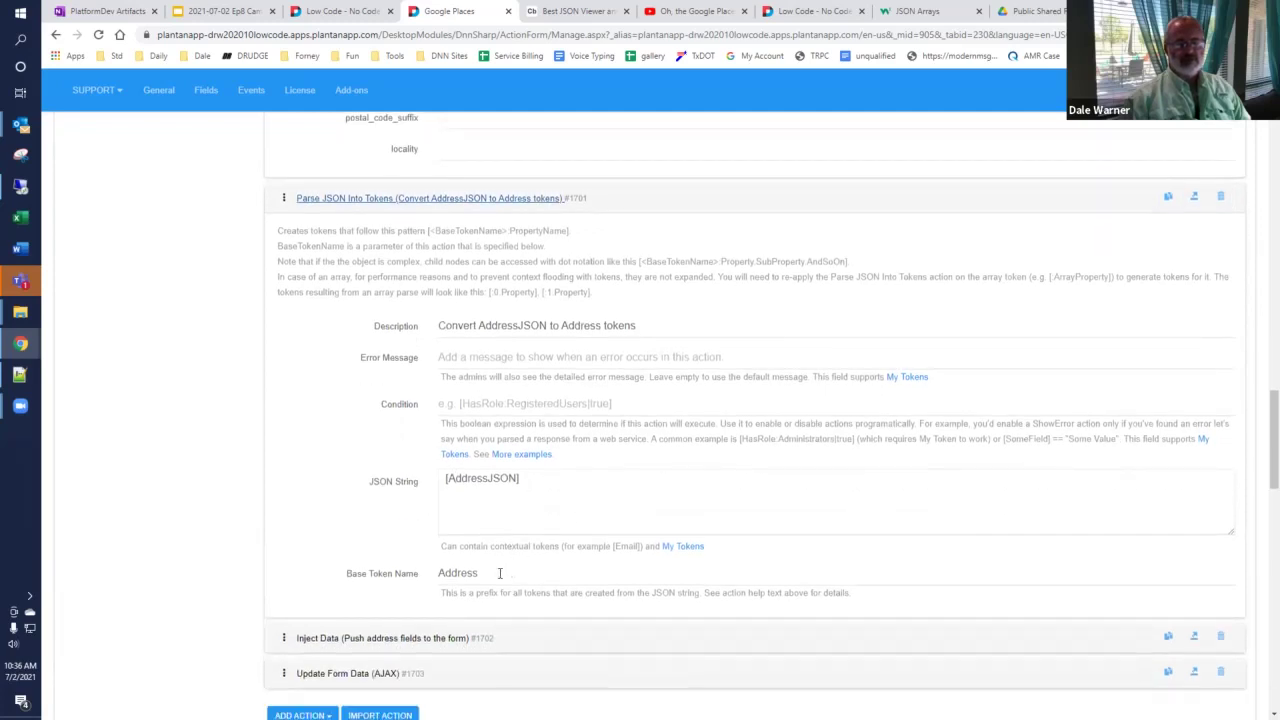
# Step: Examine how the Inject Data action maps Address tokens to the StreetNumber, Route and City form fields
pyautogui.click(374, 638)
pyautogui.scroll(-5, 369, 608)
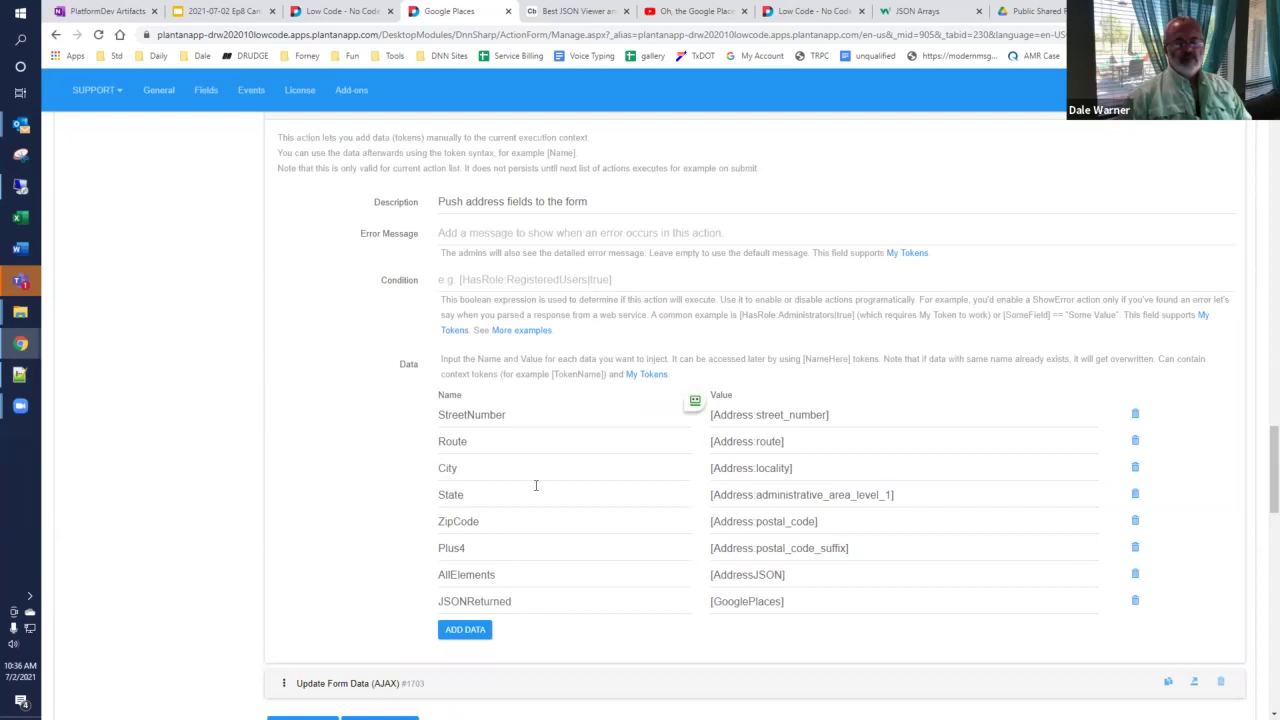
pyautogui.moveTo(858, 415); pyautogui.dragTo(658, 430)
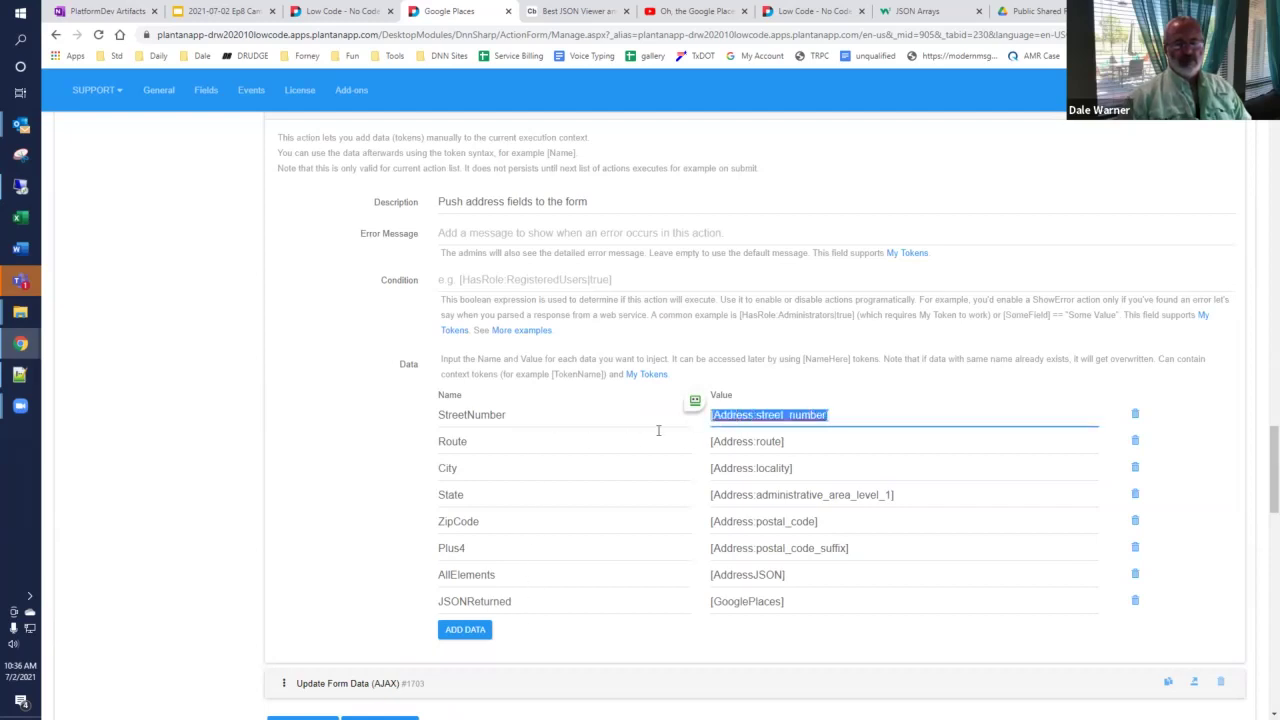
pyautogui.click(574, 419)
pyautogui.click(563, 445)
pyautogui.click(563, 469)
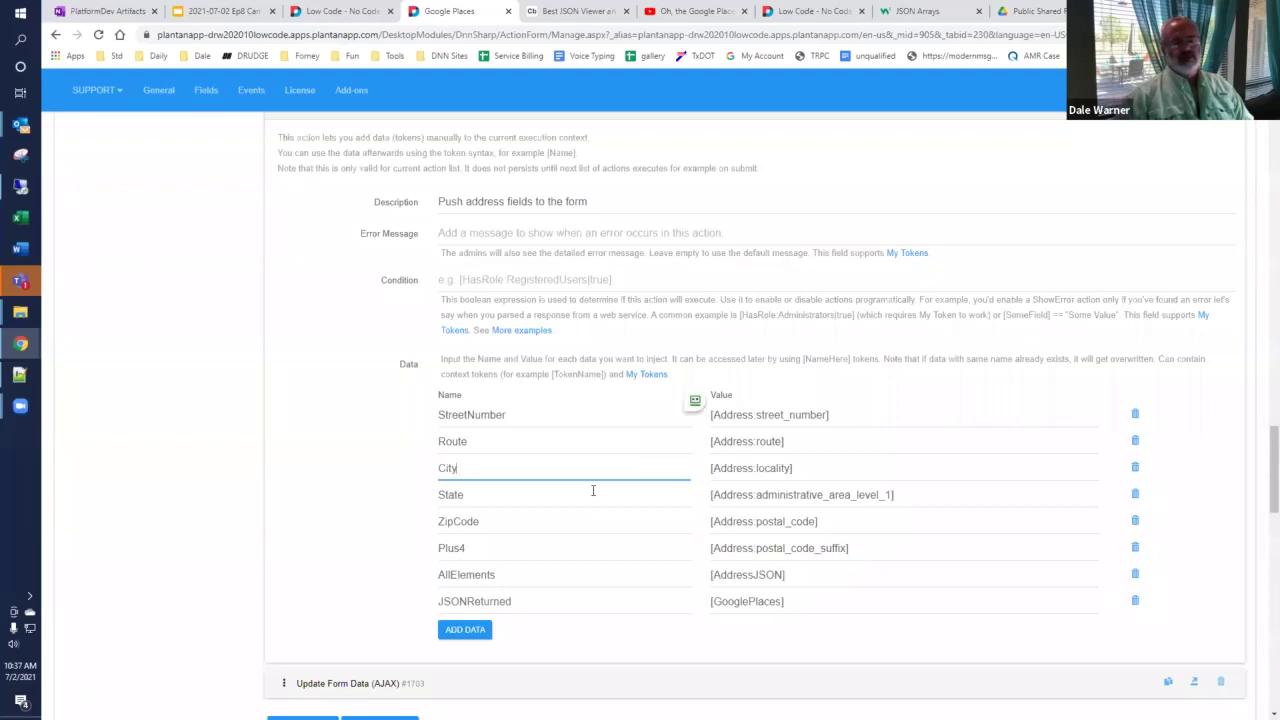
pyautogui.scroll(1, 593, 490)
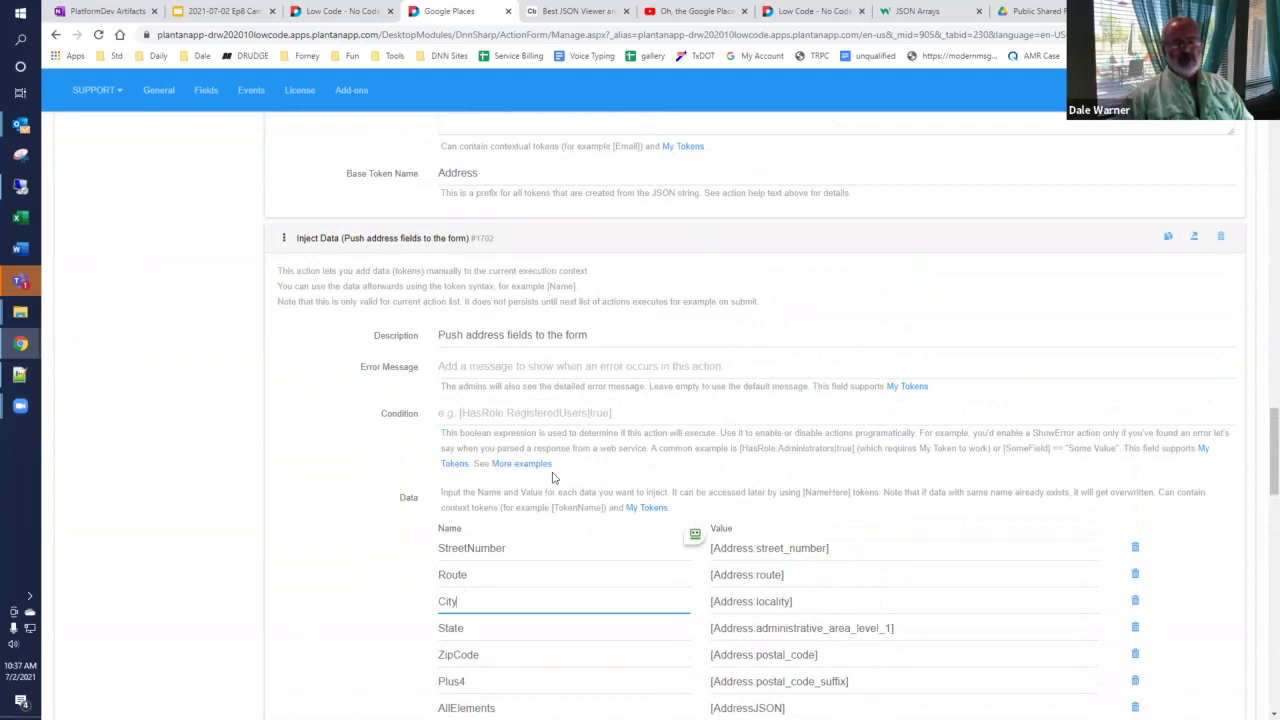
# Step: Recheck the AddressJSON output field in the ParsefromWorkflowJSON button's Execute ParseGooglePlacesResult action
pyautogui.scroll(1, 532, 480)
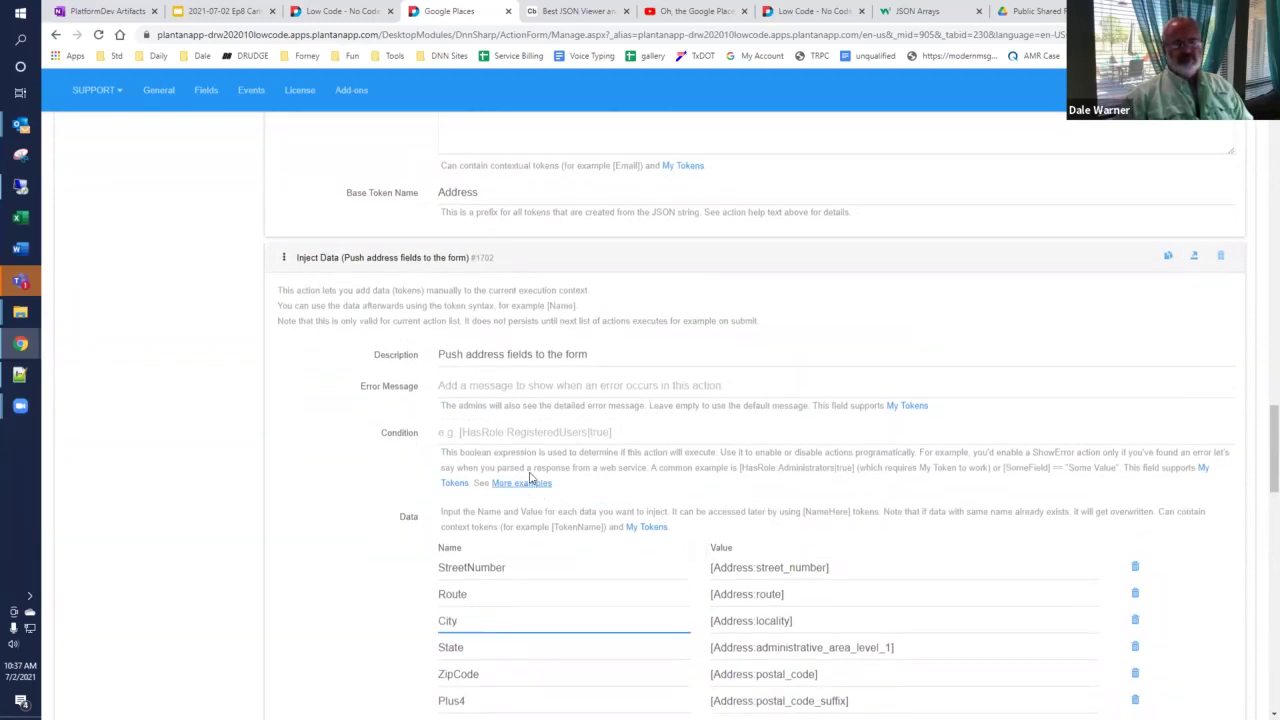
pyautogui.scroll(5, 532, 480)
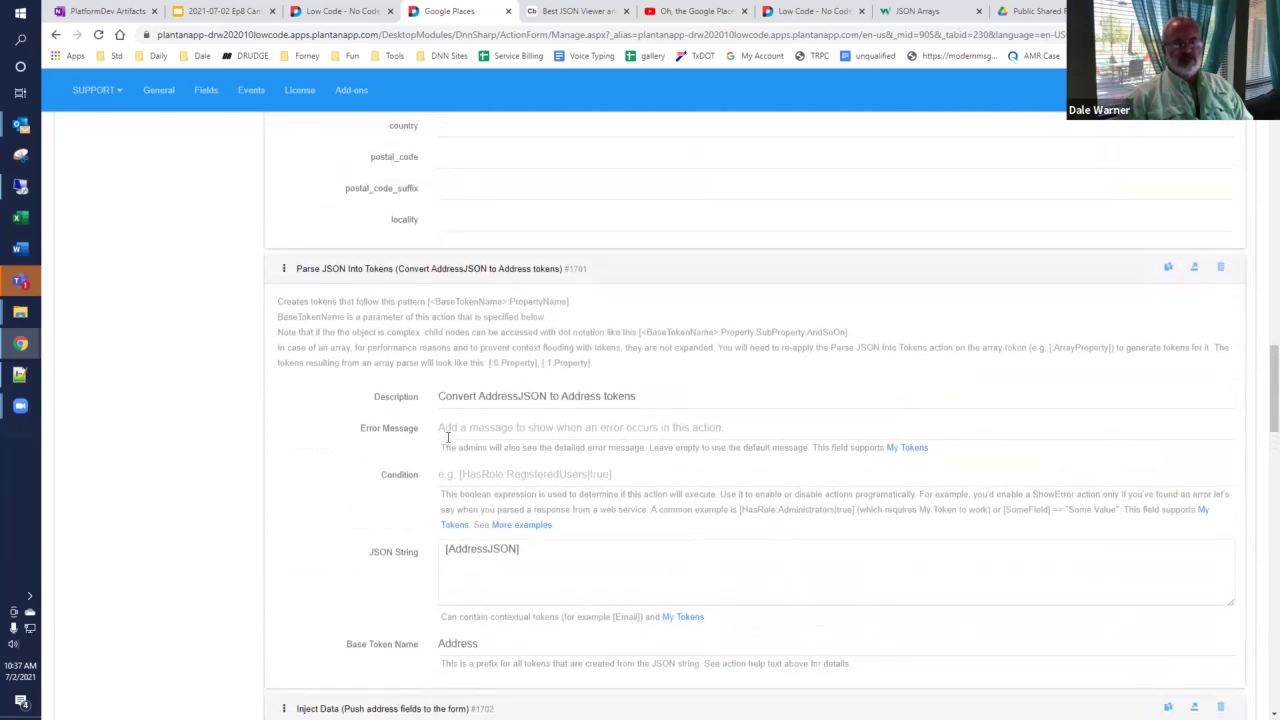
pyautogui.scroll(3, 447, 437)
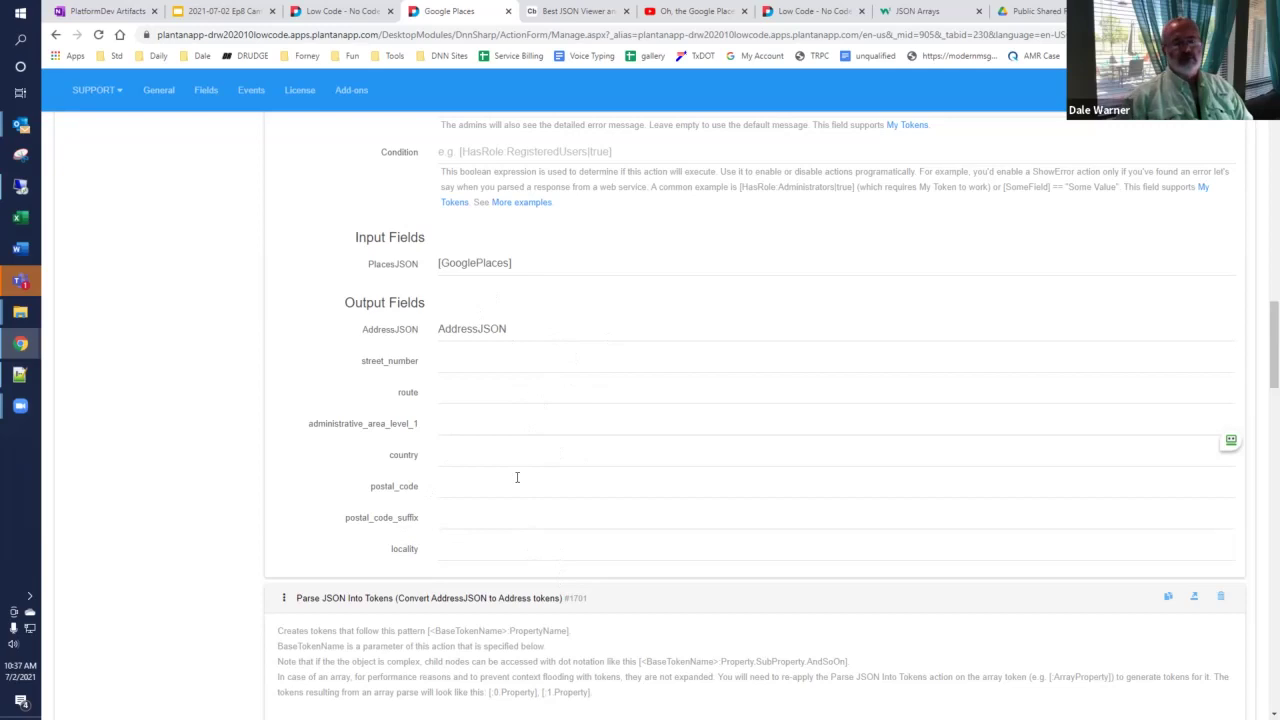
pyautogui.click(573, 326)
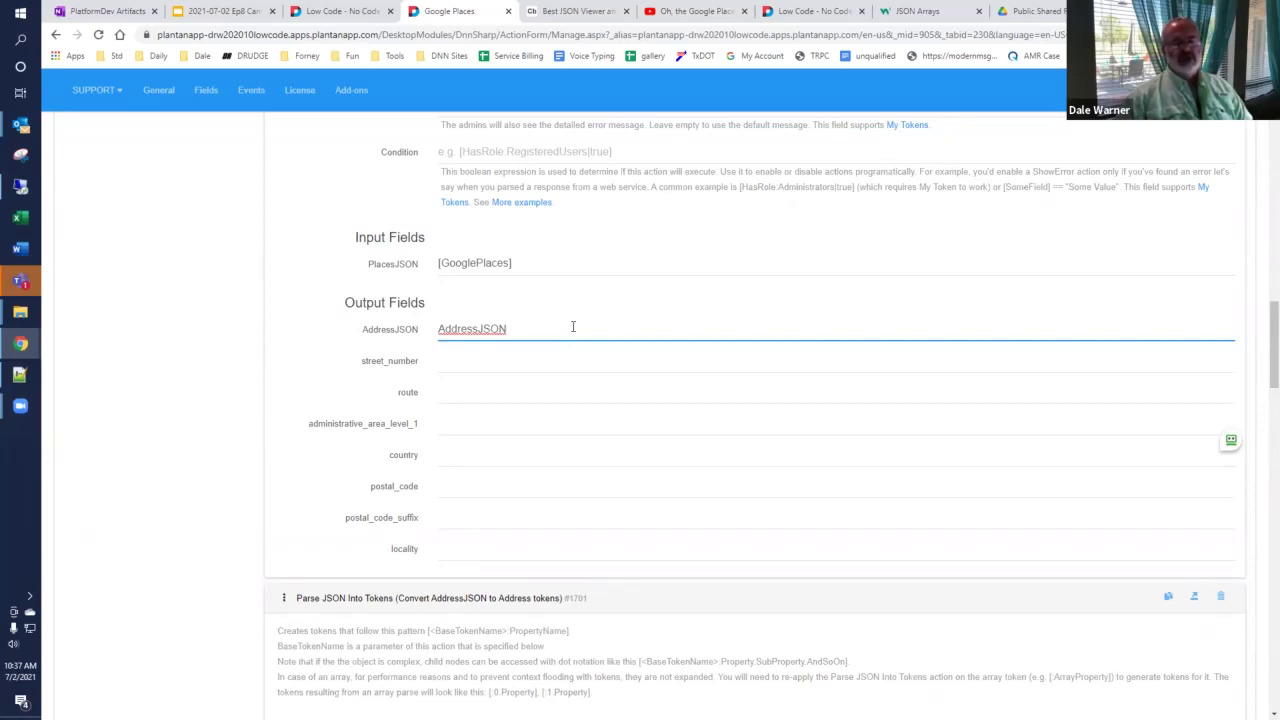
pyautogui.moveTo(537, 331); pyautogui.dragTo(349, 339)
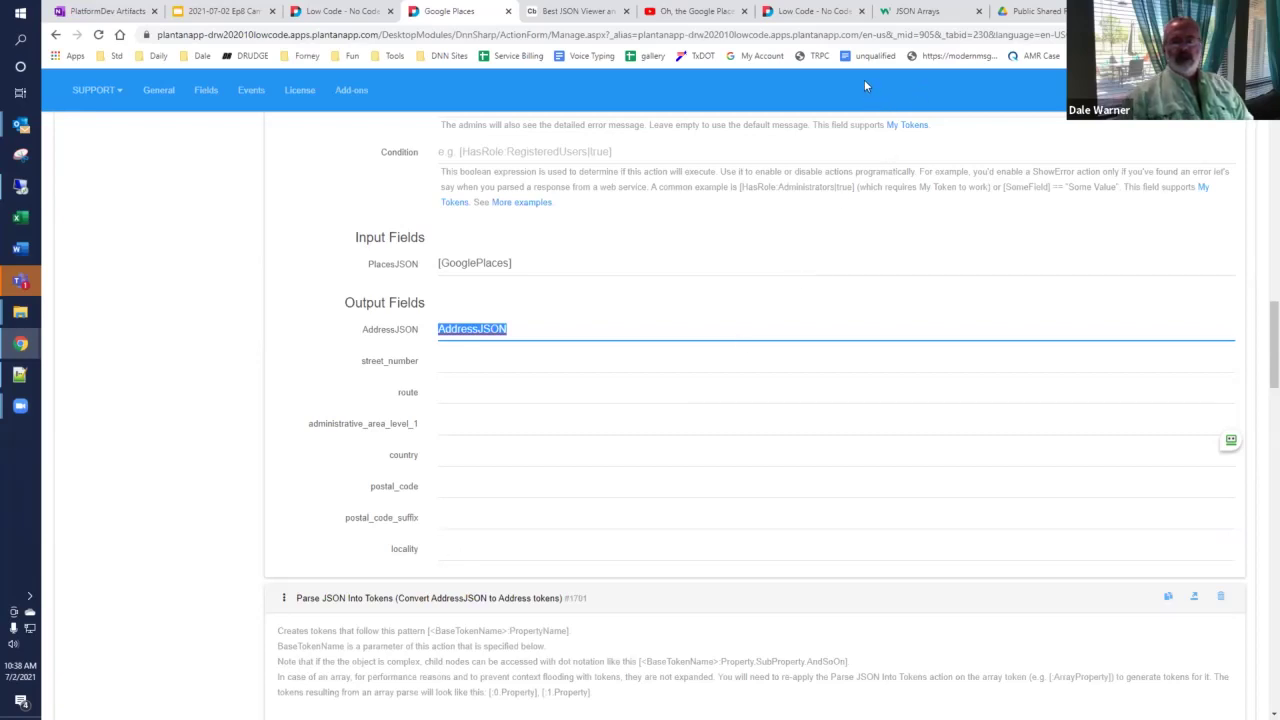
# Step: View the Low-Code Campfire documents in Google Drive's Public Shared Files folder, and return to the form's settings
pyautogui.click(674, 12)
pyautogui.click(1056, 10)
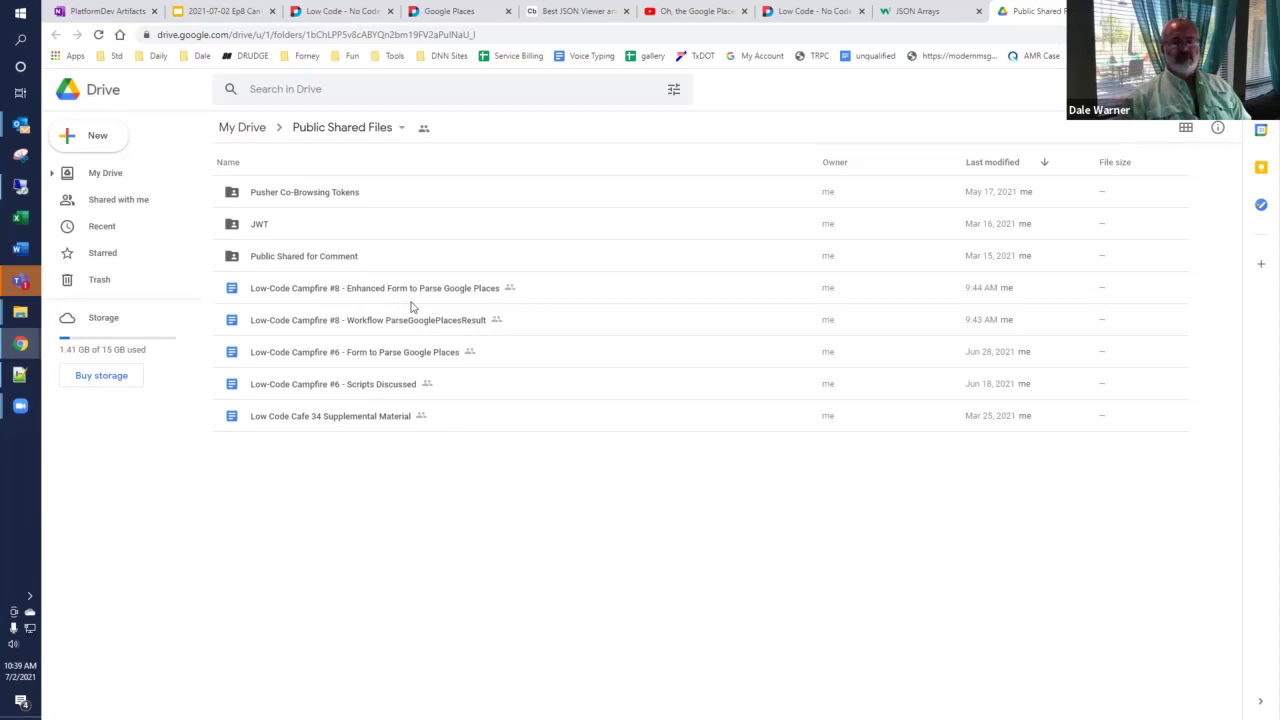
pyautogui.hotkey('ctrl', '4')
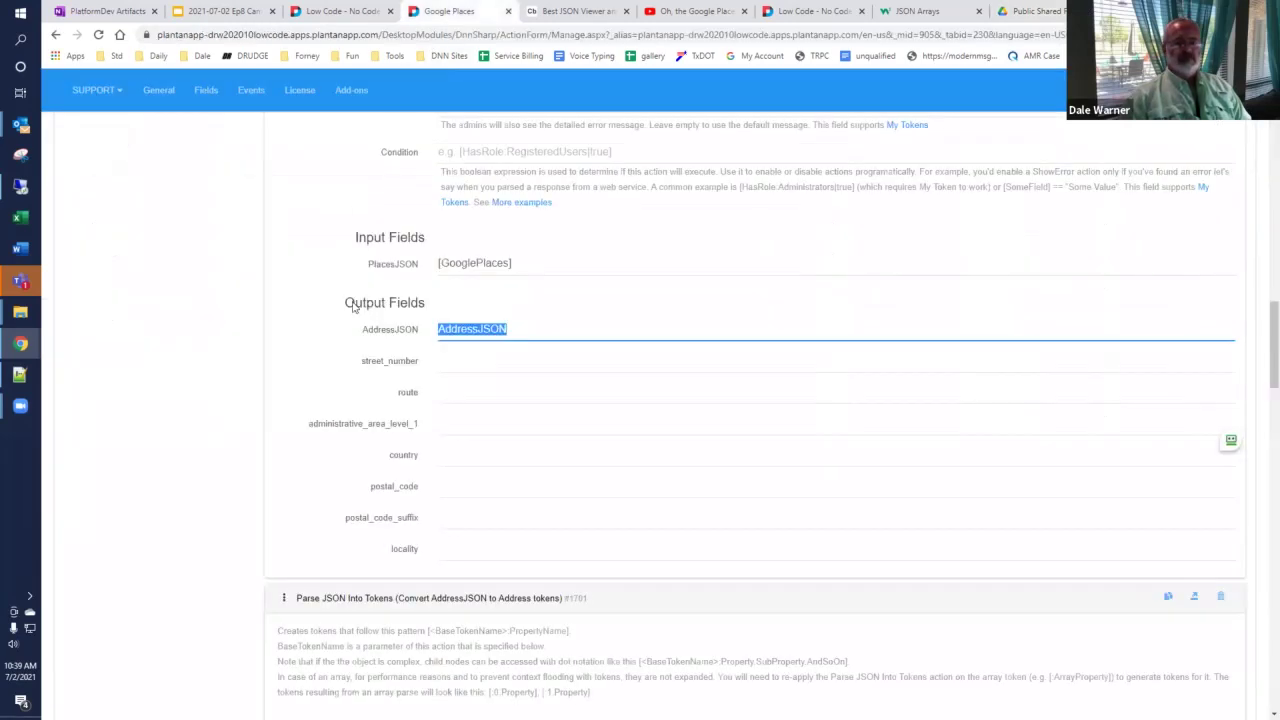
# Step: Review the Google Places field's API key, result type and data field settings, and switch to the W3Schools JSON Arrays page
pyautogui.scroll(15, 362, 366)
pyautogui.scroll(10, 272, 335)
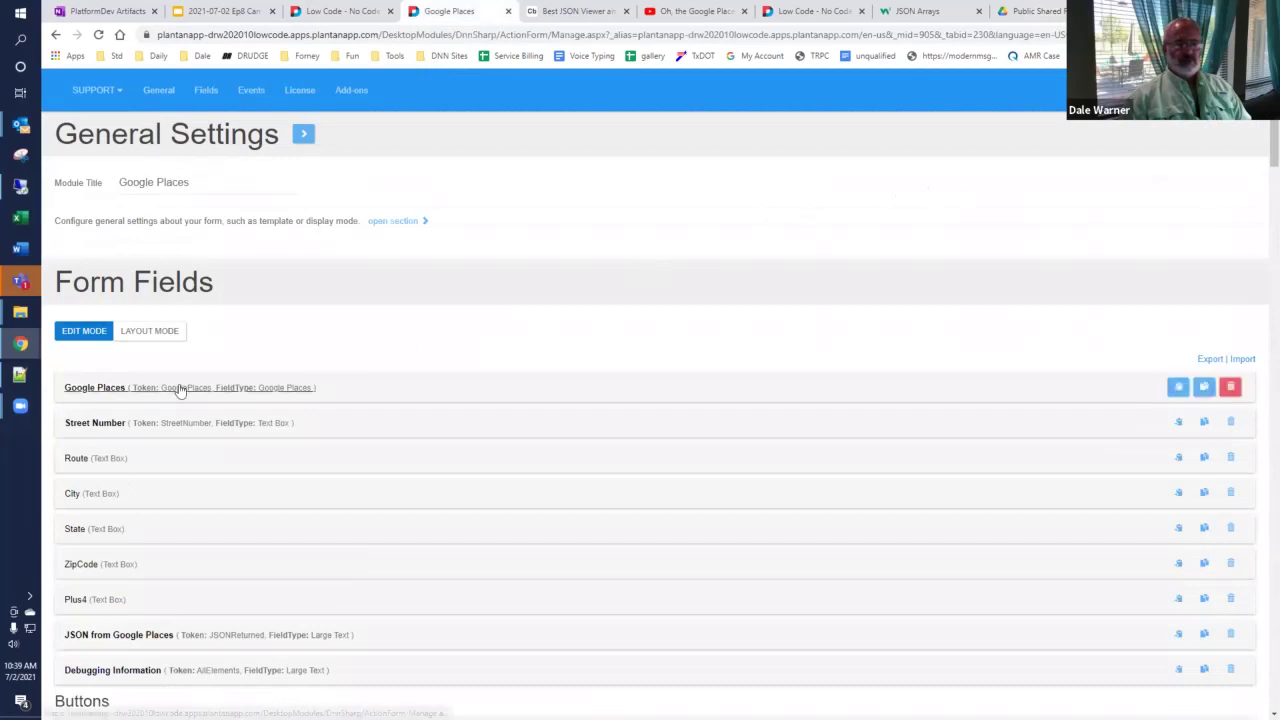
pyautogui.click(178, 389)
pyautogui.scroll(-5, 216, 378)
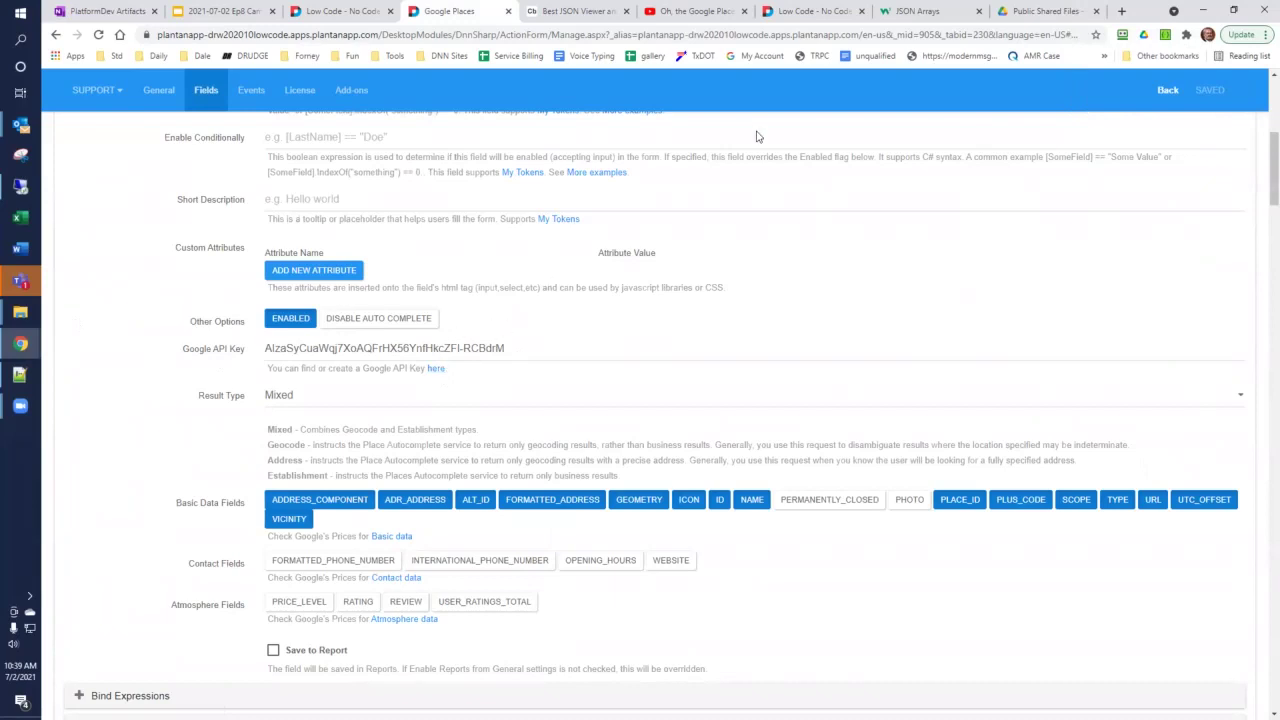
pyautogui.click(951, 16)
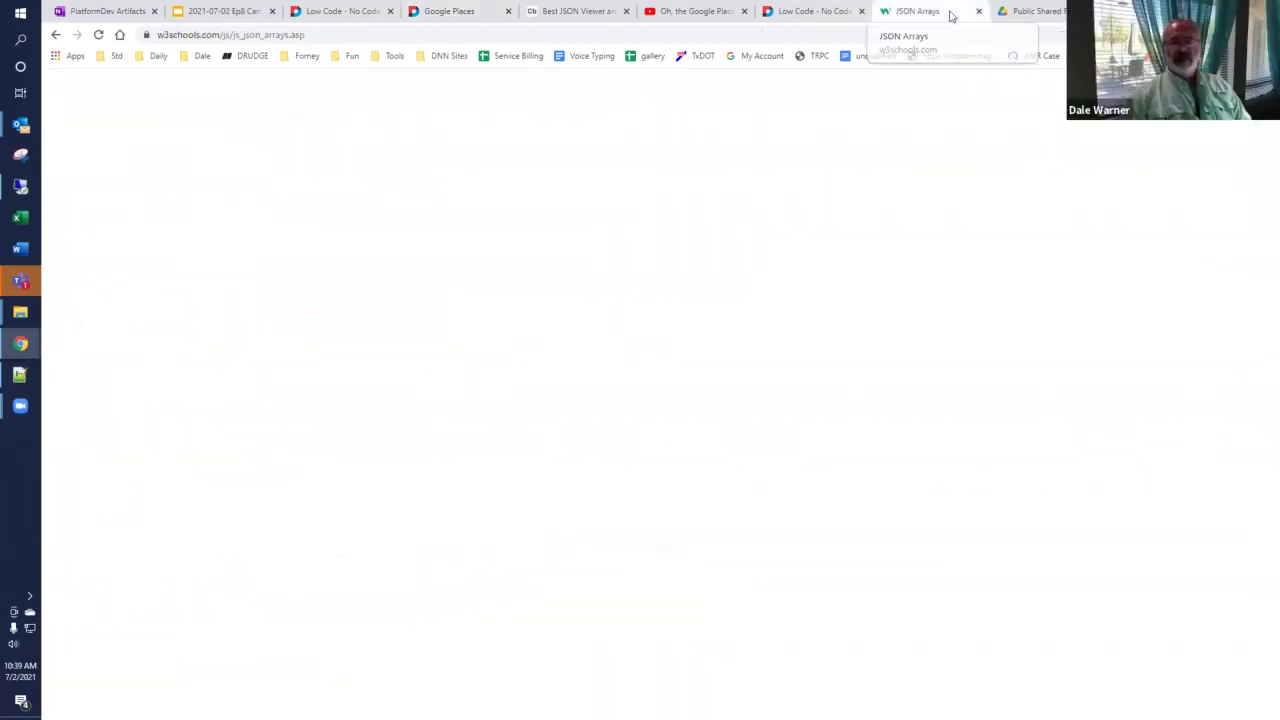
# Step: Switch to the Public Shared Files folder in Google Drive and select its web address for sharing
pyautogui.click(1038, 12)
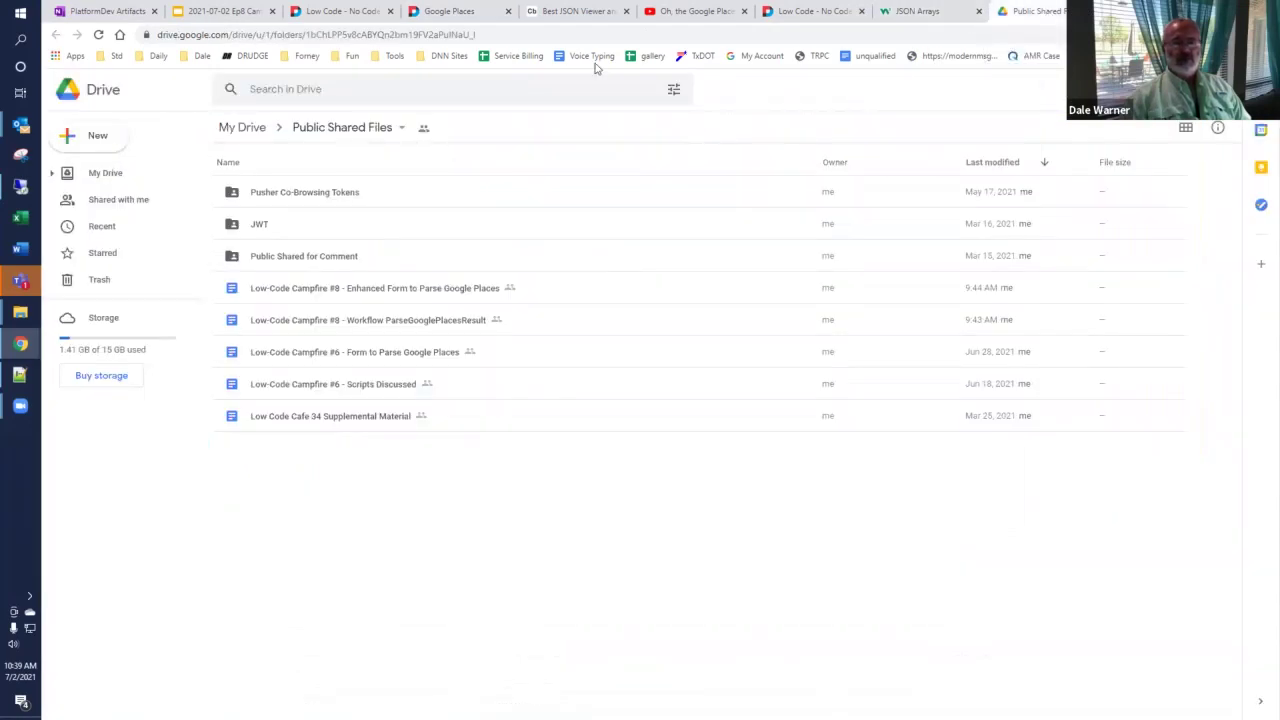
pyautogui.click(558, 33)
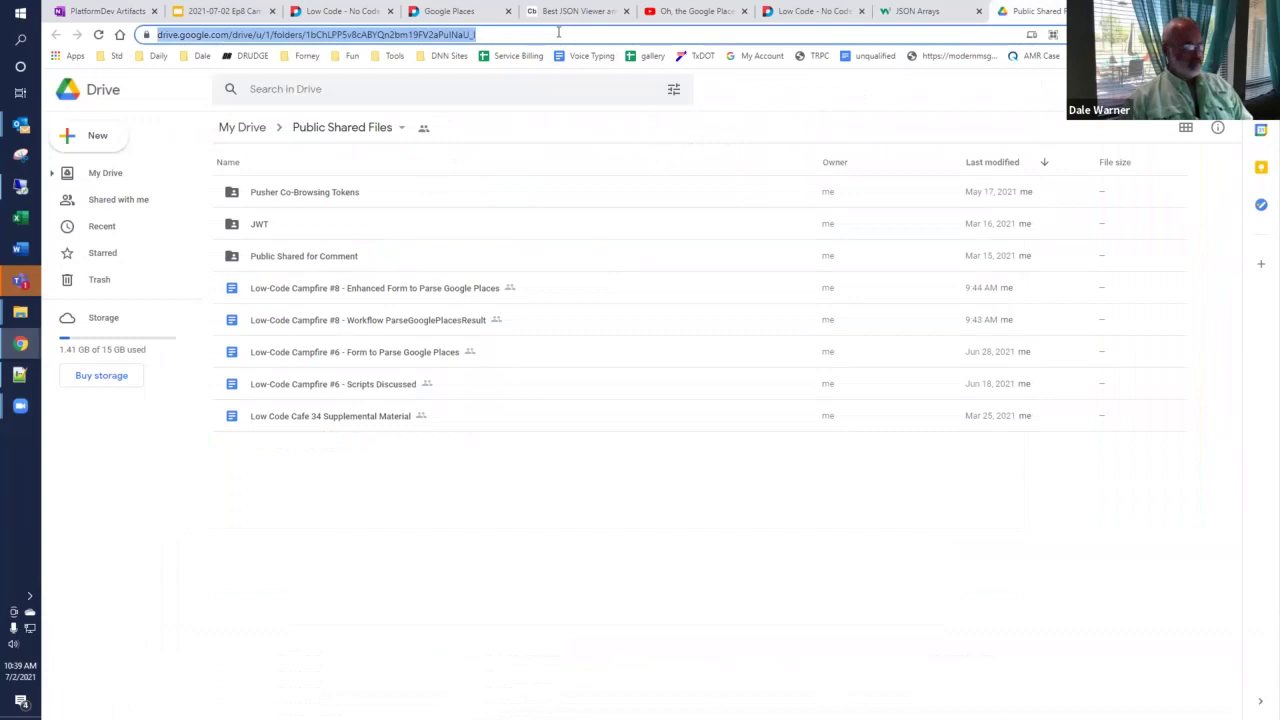
pyautogui.hotkey('alt', 'Tab')
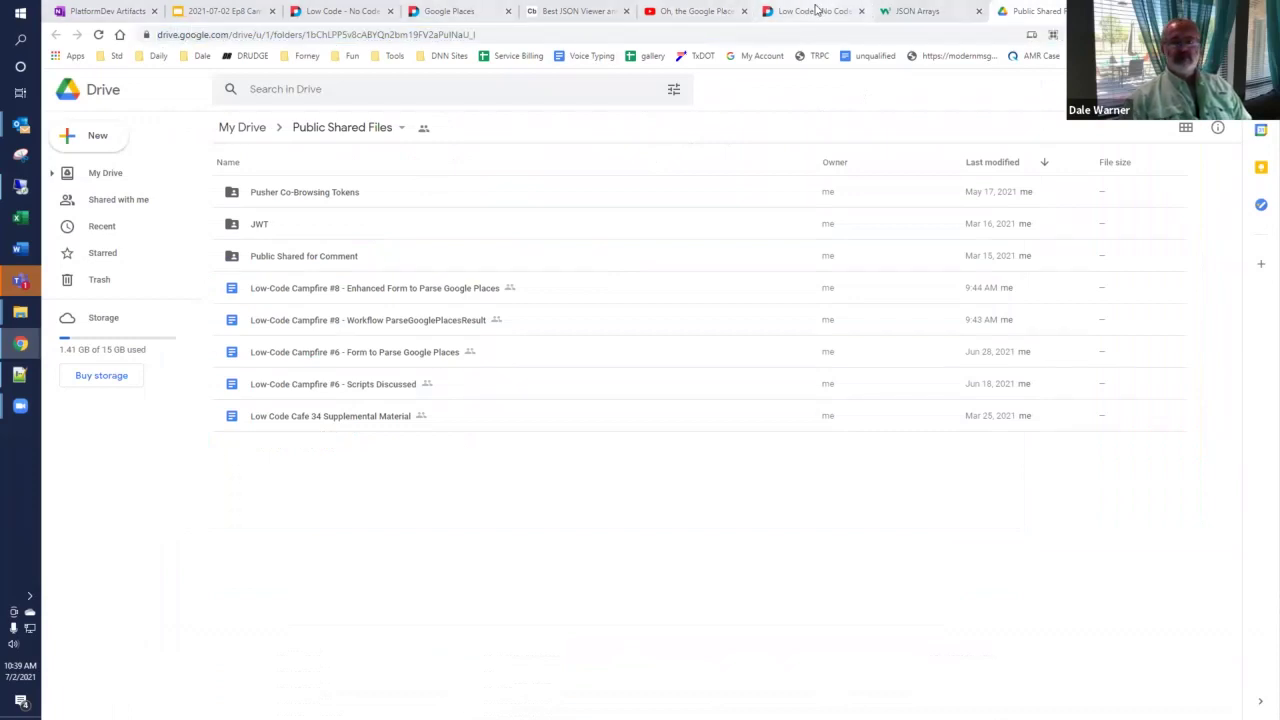
# Step: In the Ep8 Campfire slides, select the Google Drive for Form and Workflow line in slide 11's notes, and view the Handy Online Tools slide
pyautogui.click(232, 11)
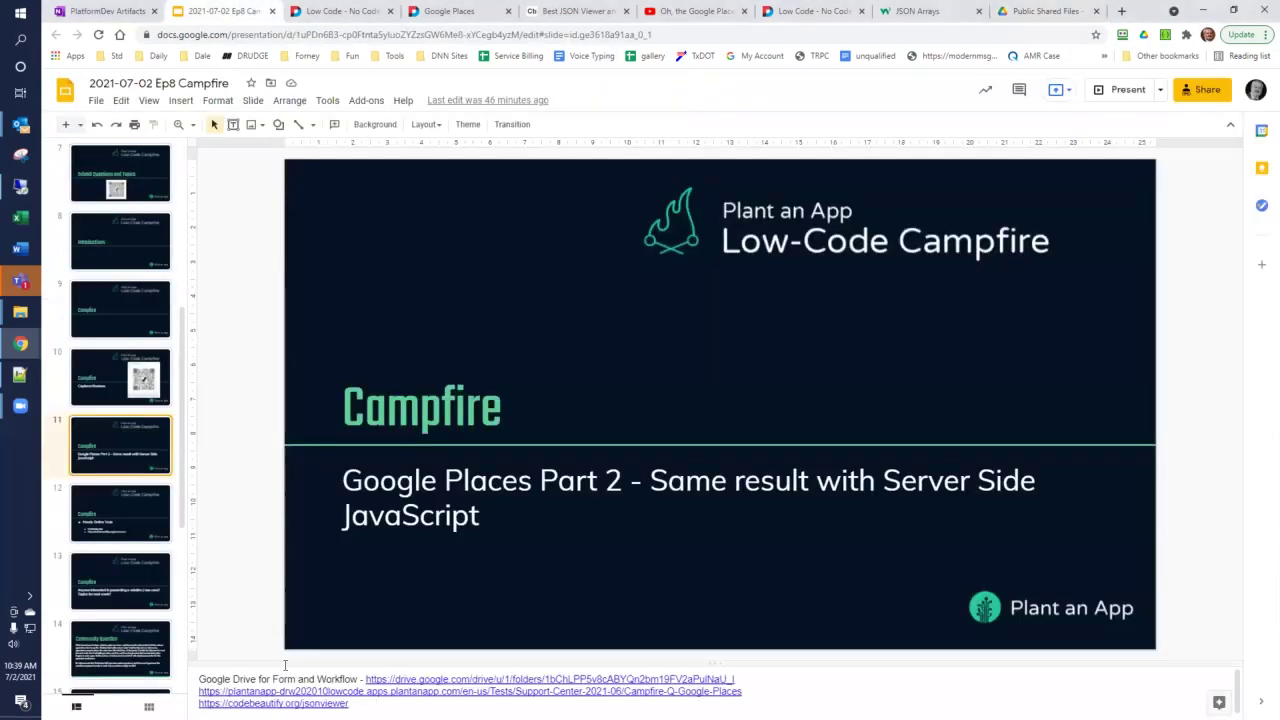
pyautogui.moveTo(765, 679); pyautogui.dragTo(188, 674)
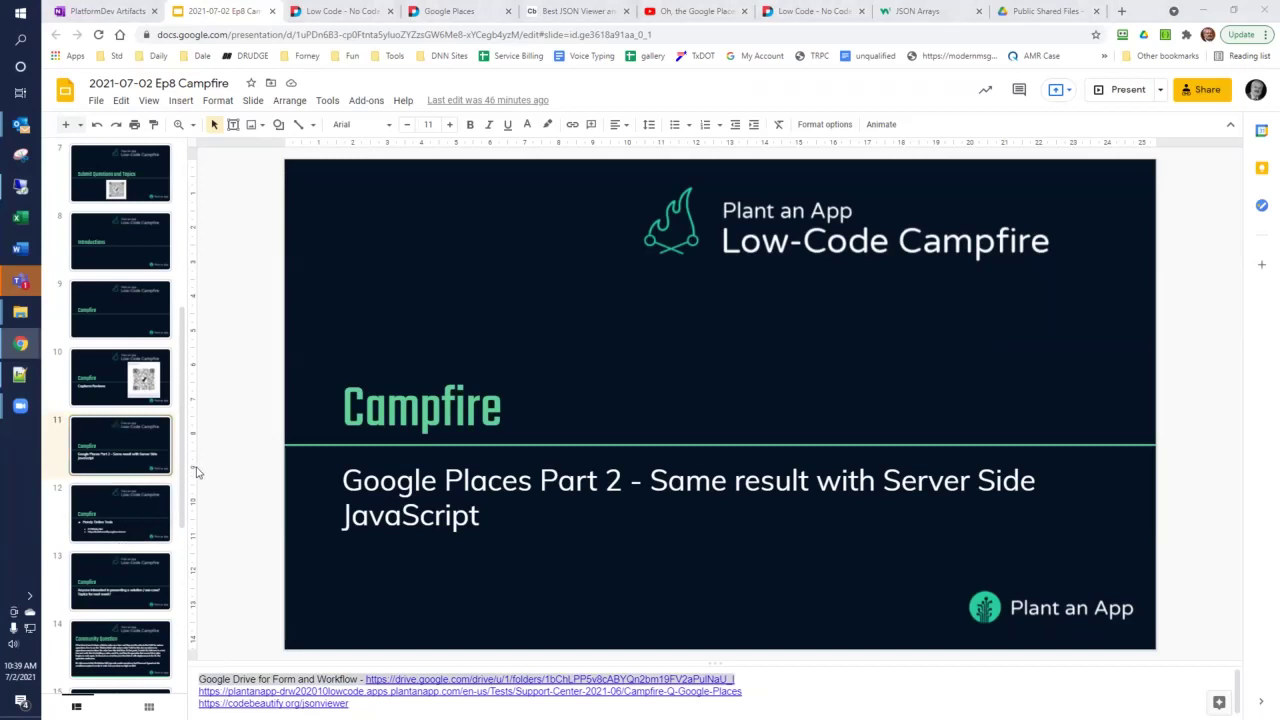
pyautogui.click(53, 522)
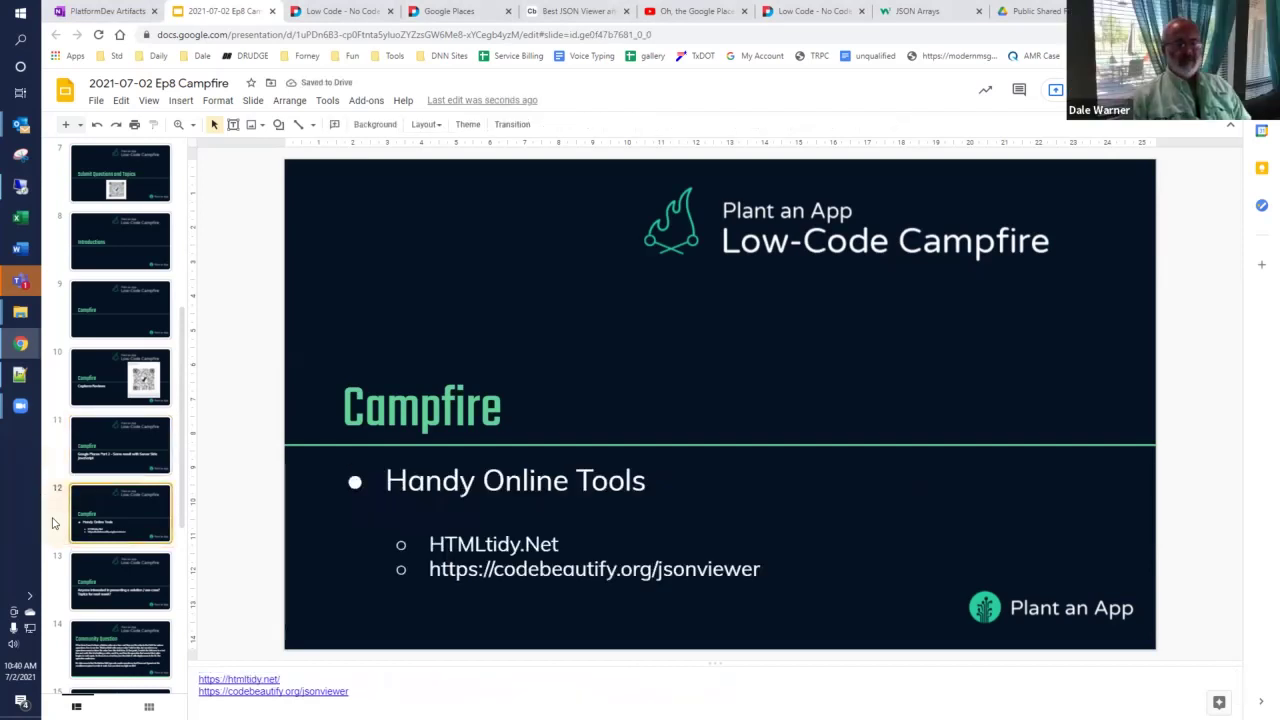
pyautogui.click(49, 439)
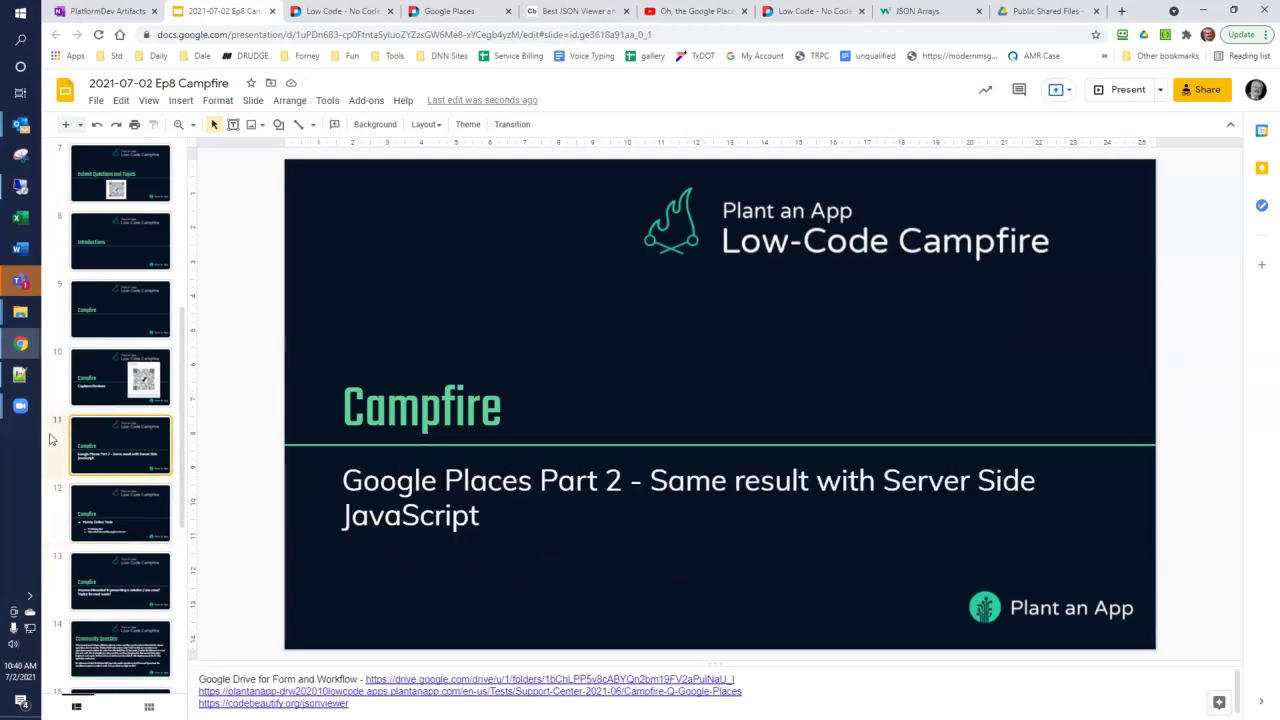
# Step: Return to the Google Places field settings and open Google's pricing page for the Basic Data Fields
pyautogui.click(1030, 11)
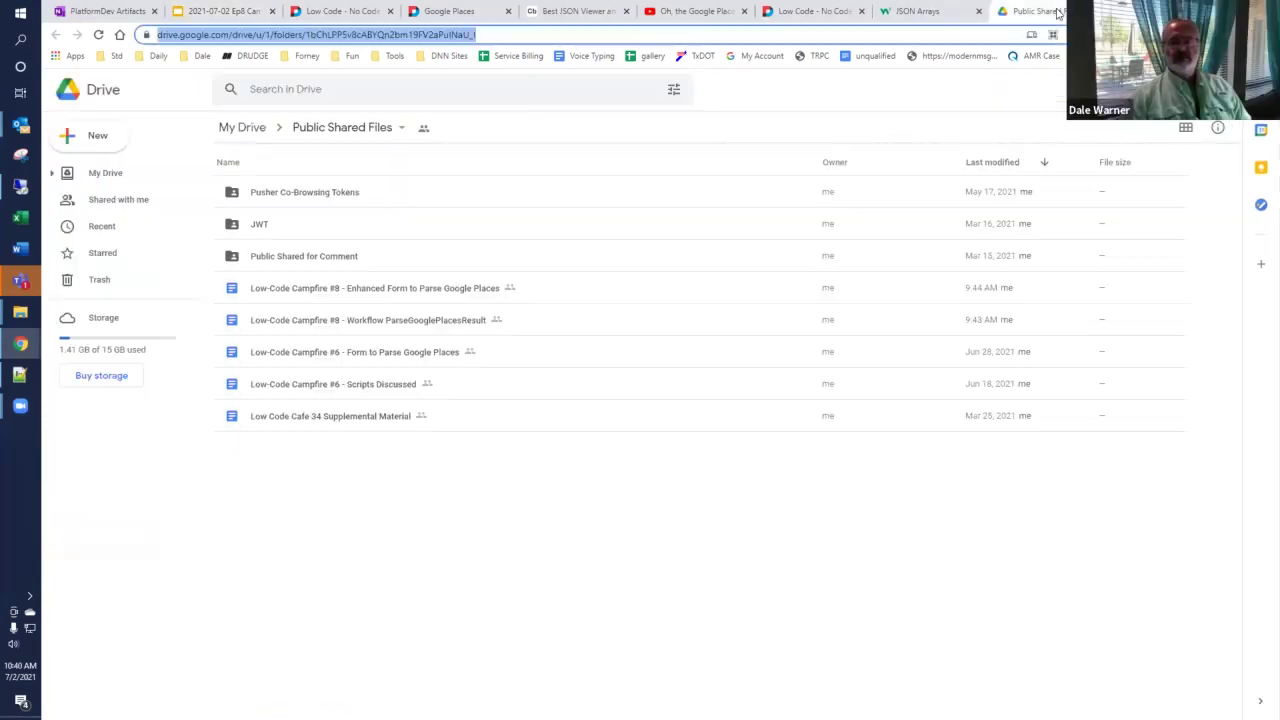
pyautogui.click(452, 11)
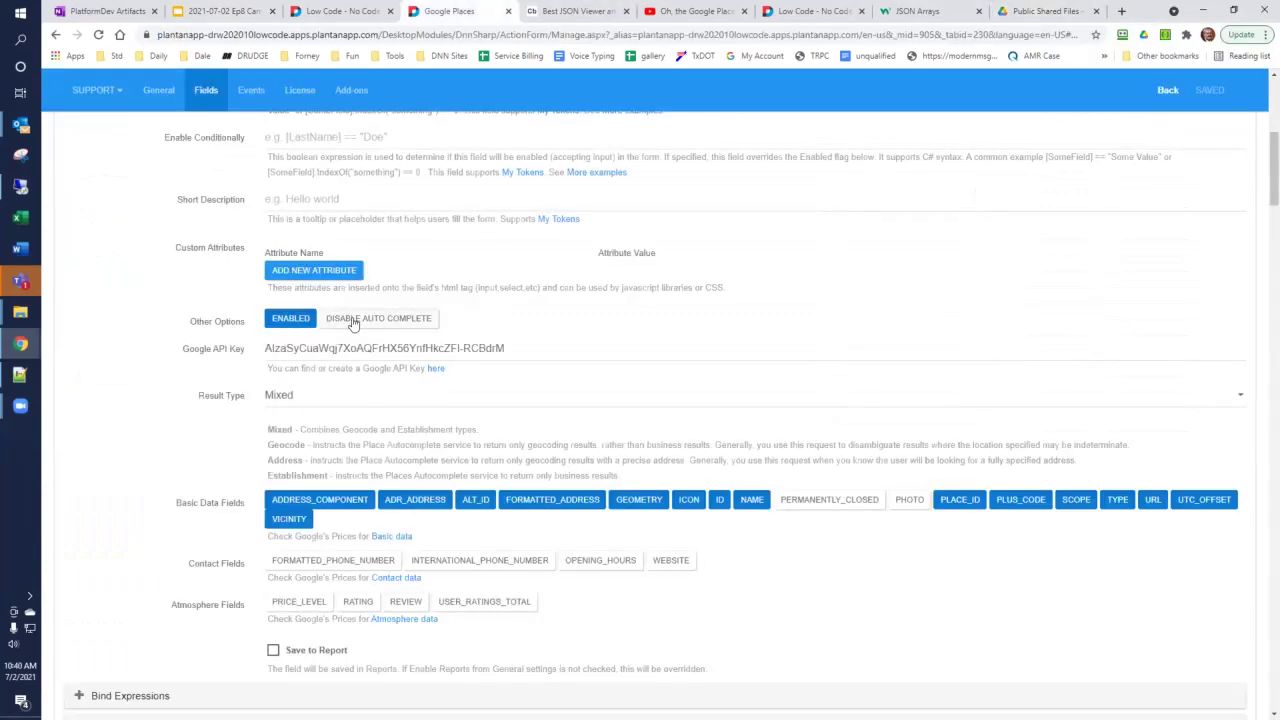
pyautogui.scroll(2, 676, 368)
pyautogui.scroll(-2, 672, 366)
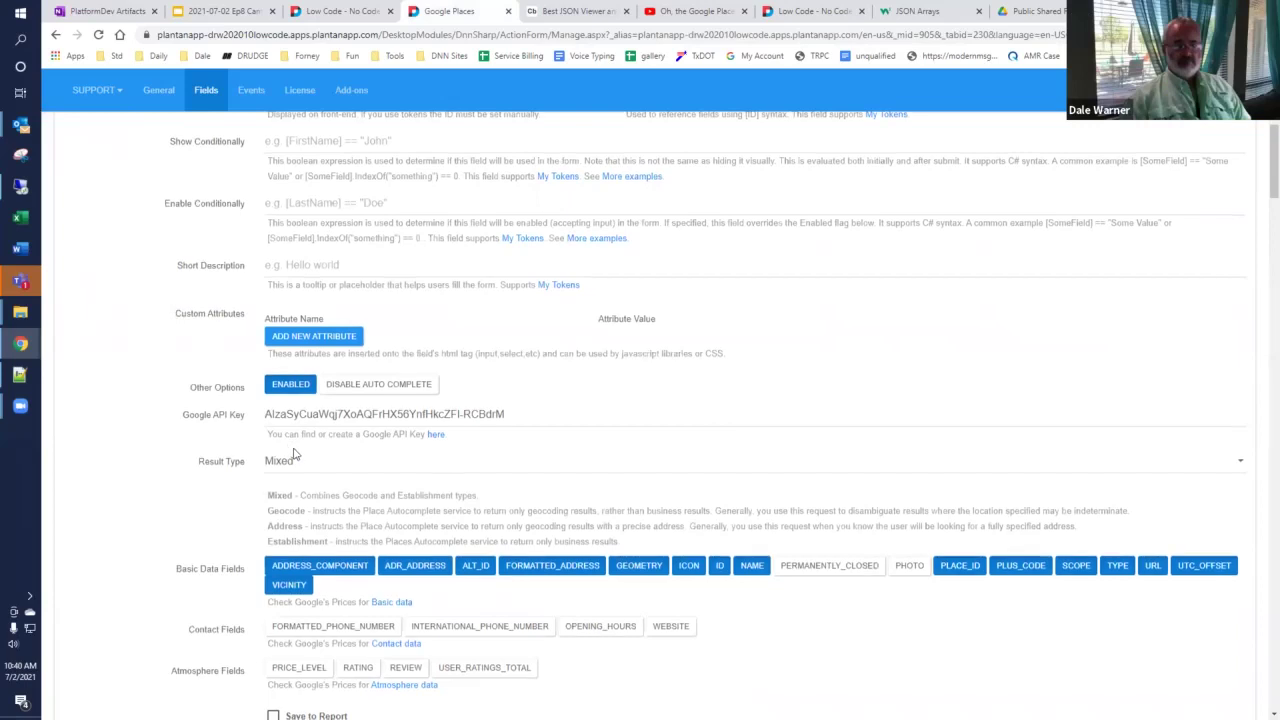
pyautogui.scroll(-2, 315, 470)
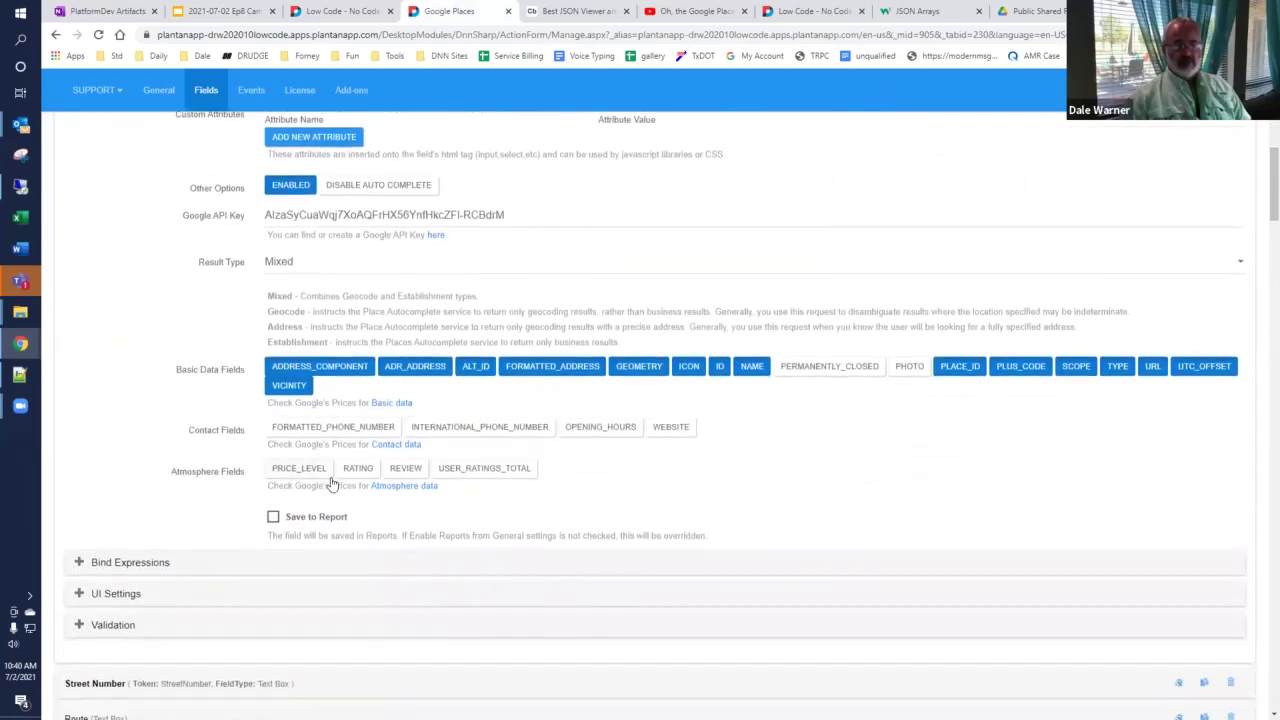
pyautogui.click(398, 404)
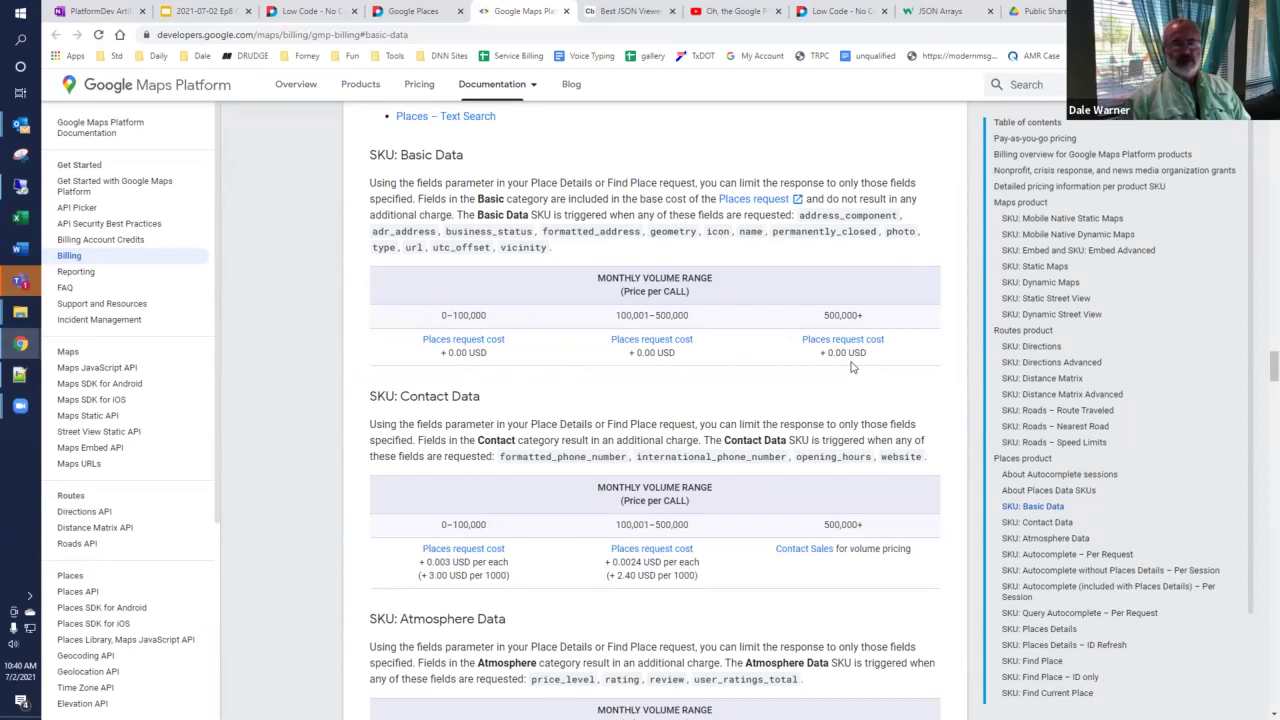
# Step: Review Google's Basic, Contact, Atmosphere and Autocomplete pricing against the Google Places field options, and close the pricing page
pyautogui.click(418, 14)
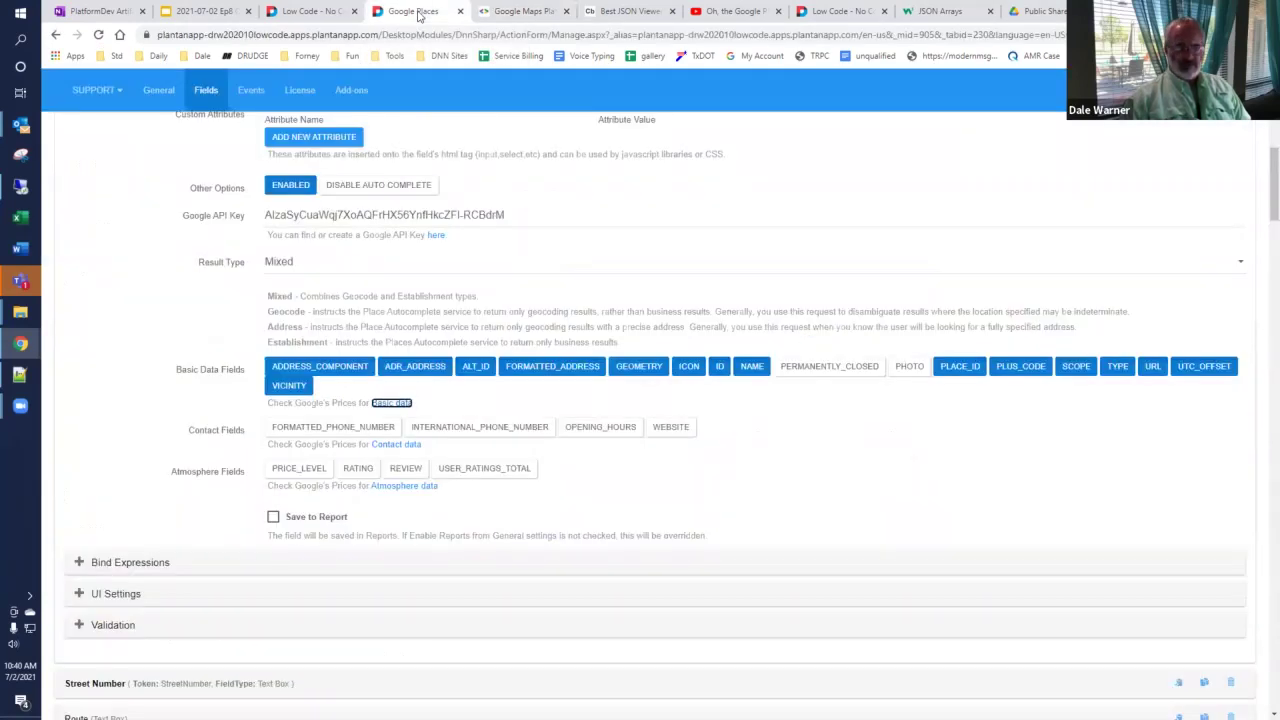
pyautogui.click(522, 12)
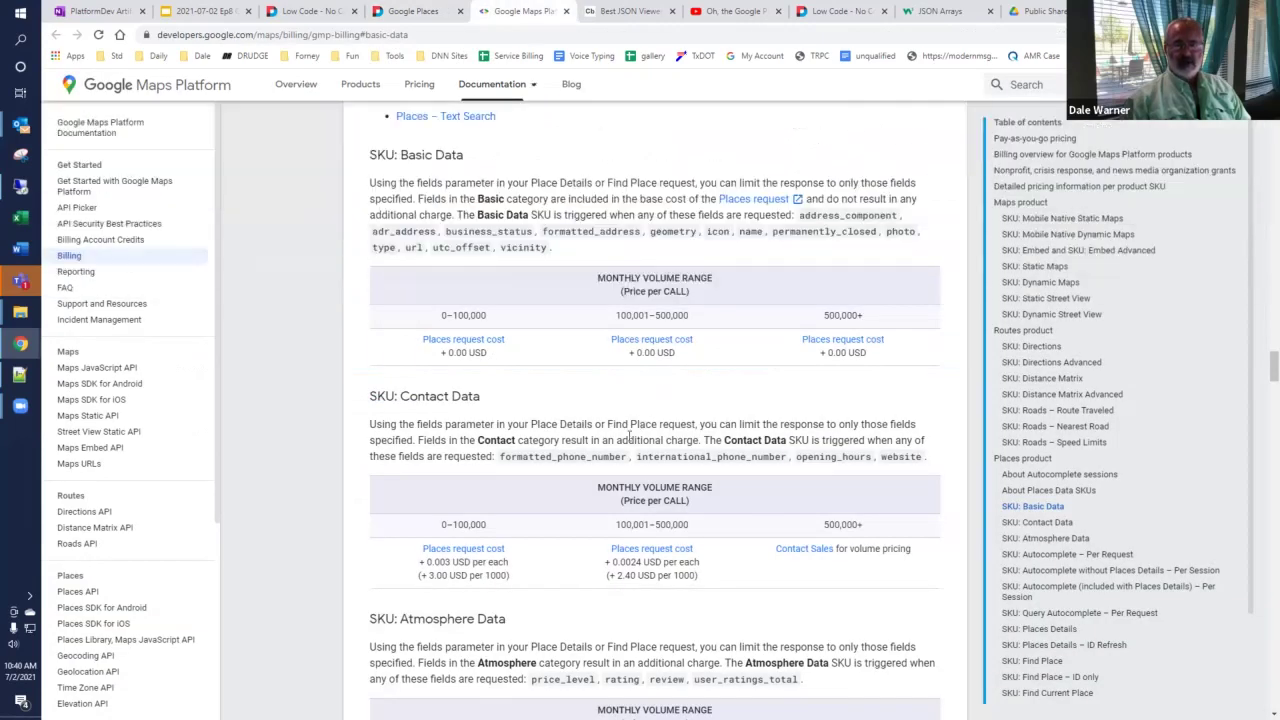
pyautogui.scroll(-2, 612, 430)
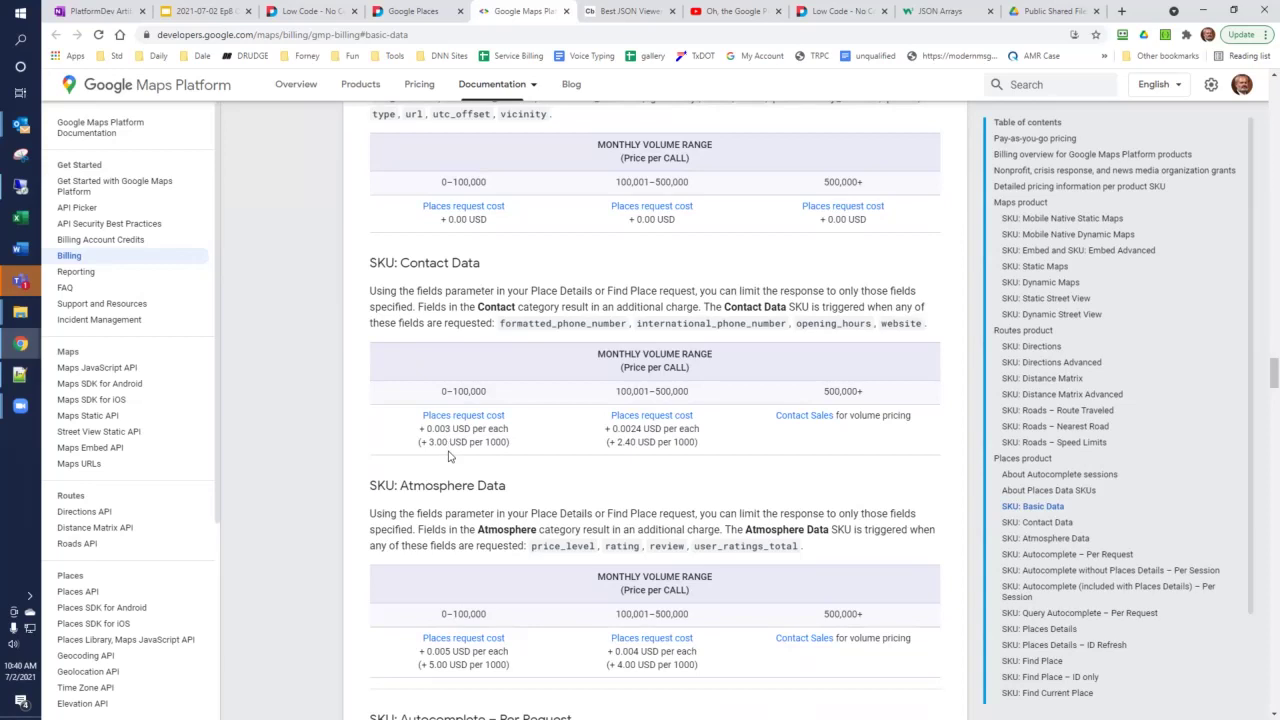
pyautogui.scroll(-2, 484, 458)
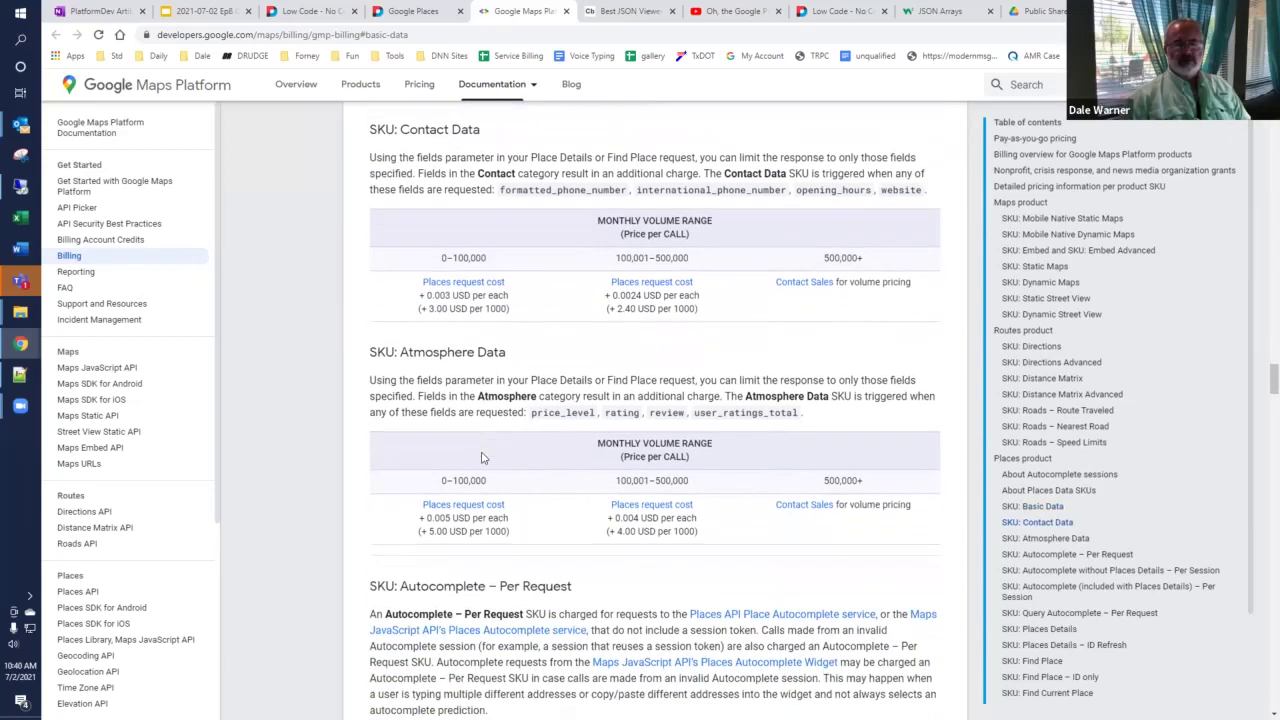
pyautogui.click(414, 12)
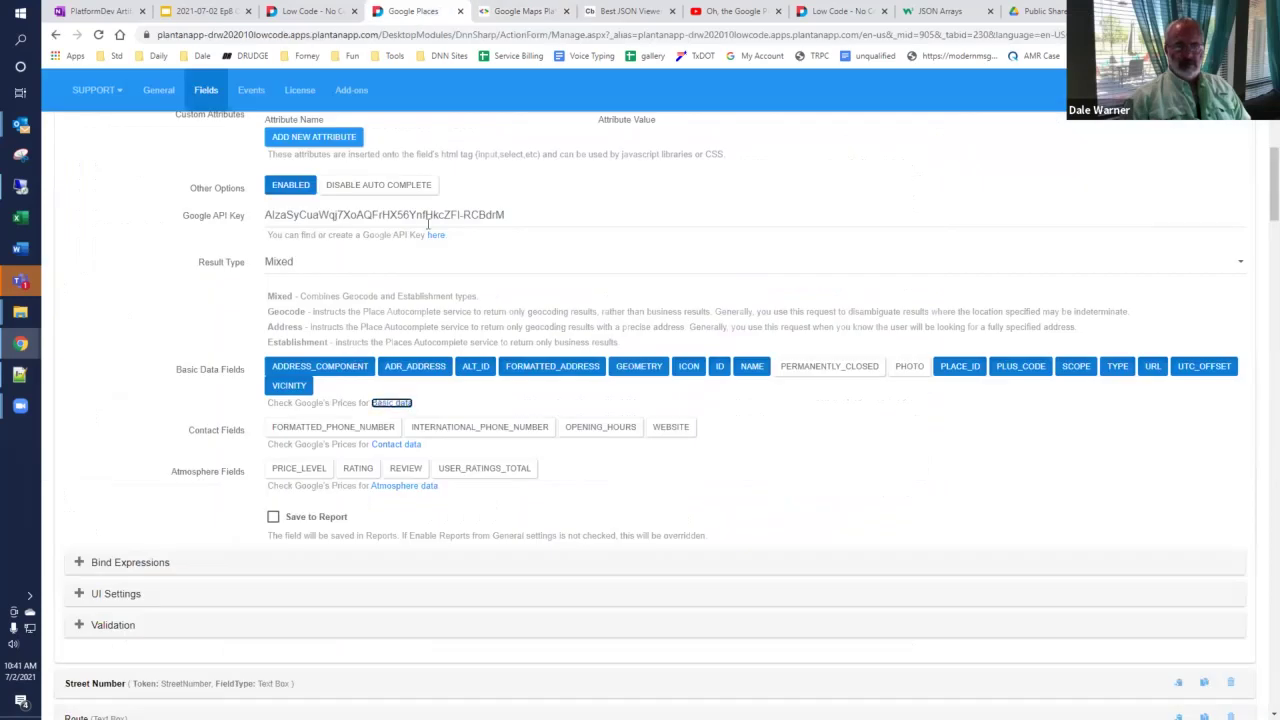
pyautogui.click(508, 14)
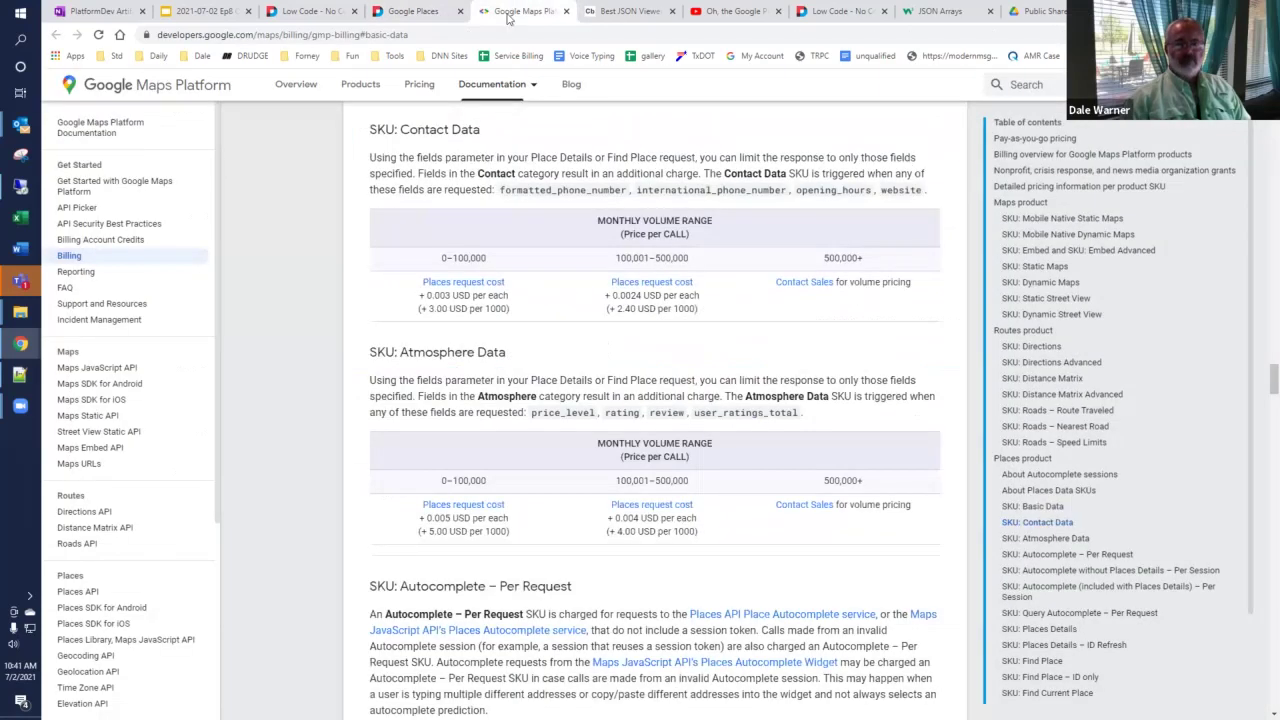
pyautogui.scroll(-2, 452, 475)
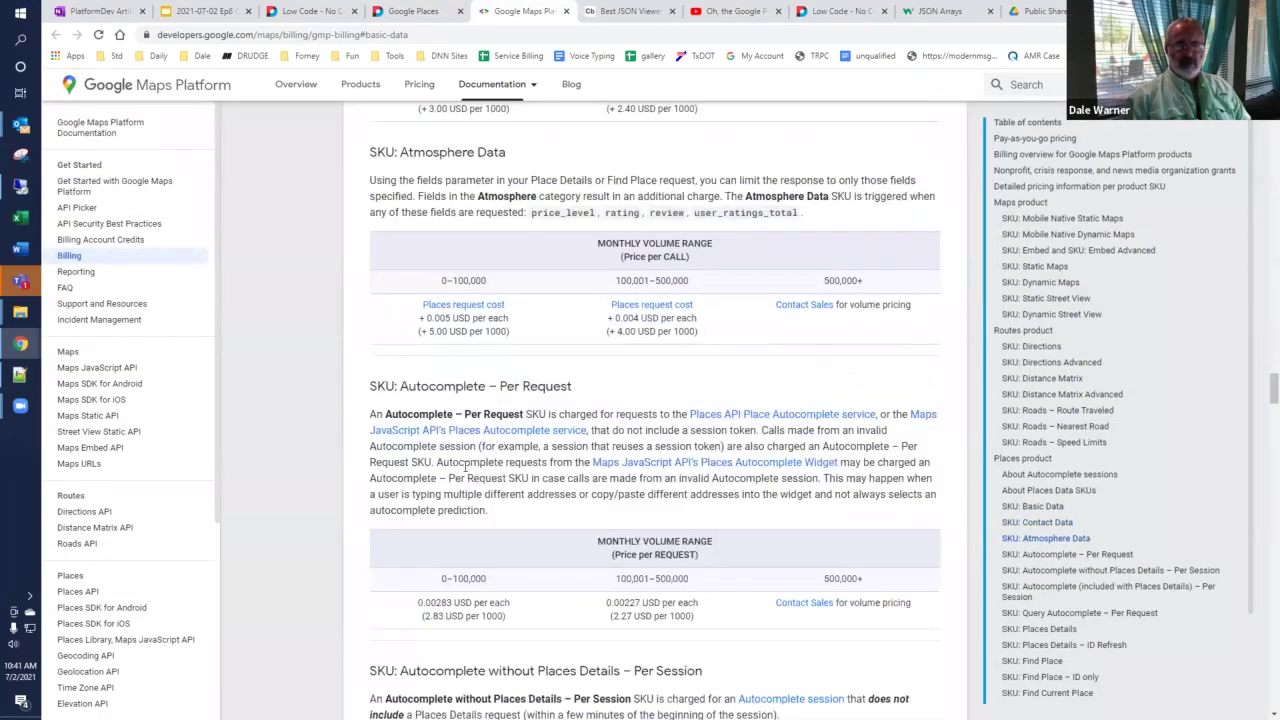
pyautogui.scroll(-1, 466, 467)
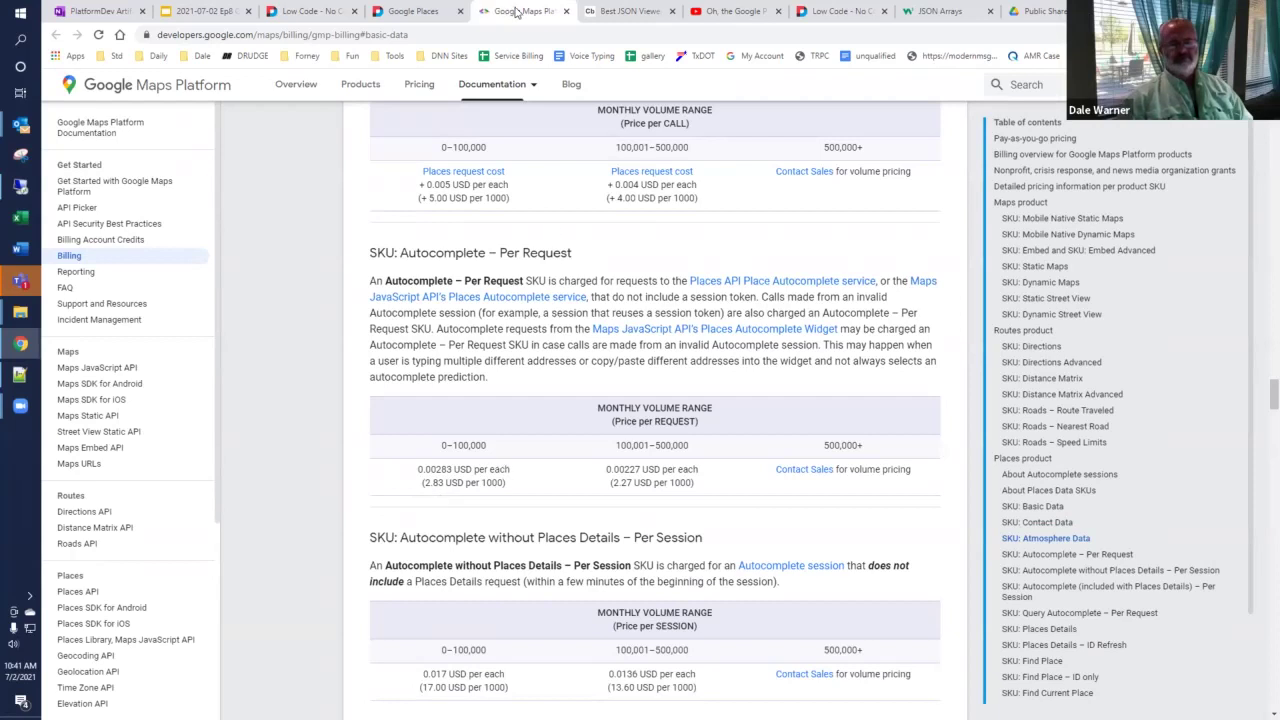
pyautogui.click(565, 11)
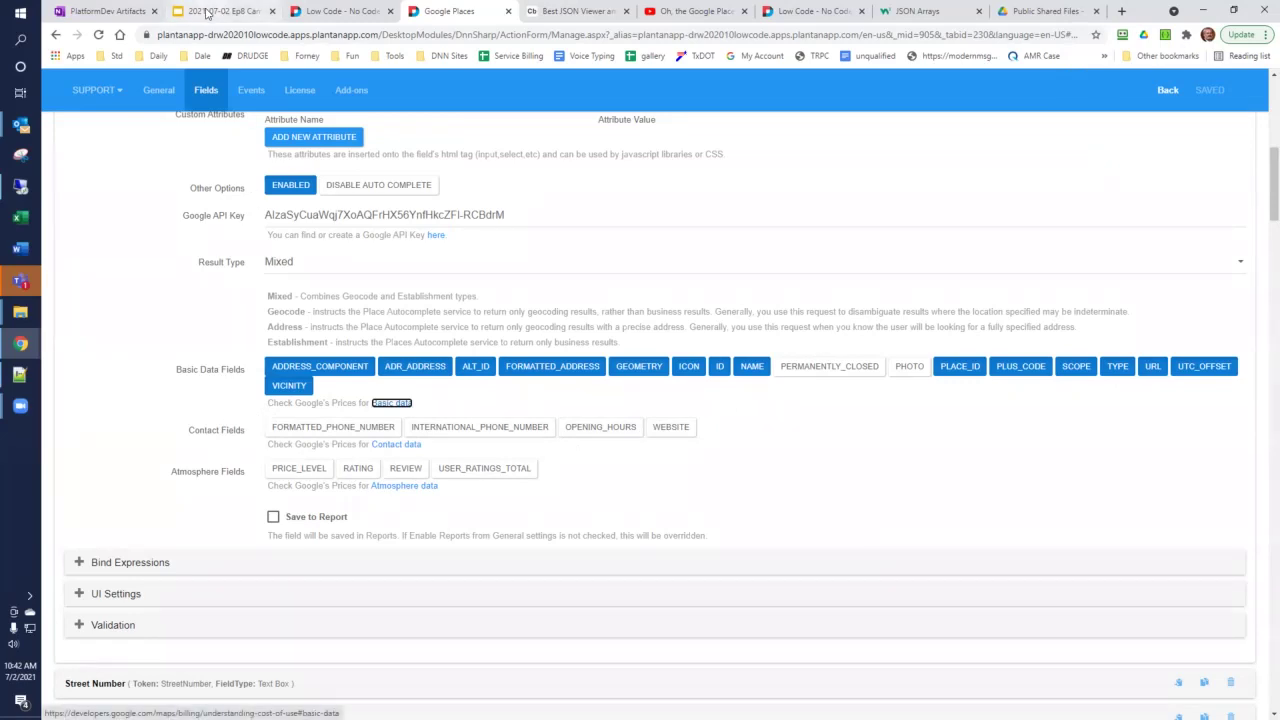
# Step: Switch to the Code Beautify JSON Viewer and examine the formatted Google Places result from the address components through the geometry to the end
pyautogui.click(206, 11)
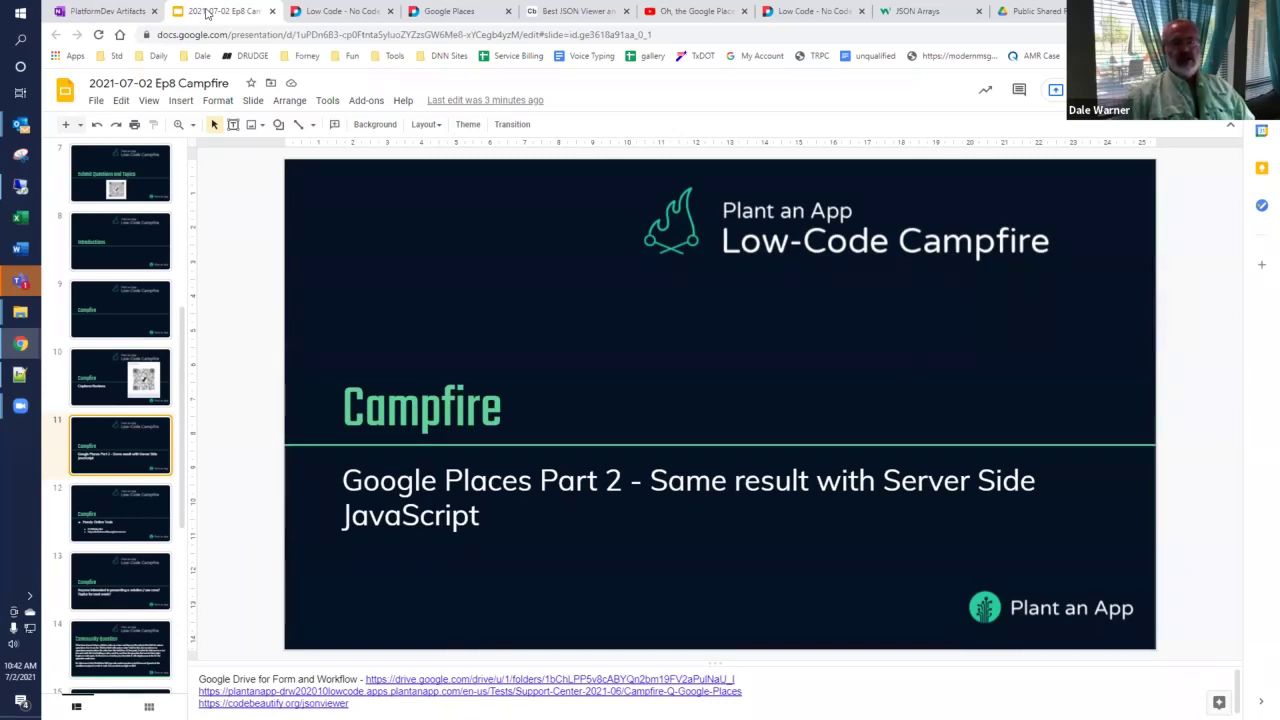
pyautogui.click(569, 13)
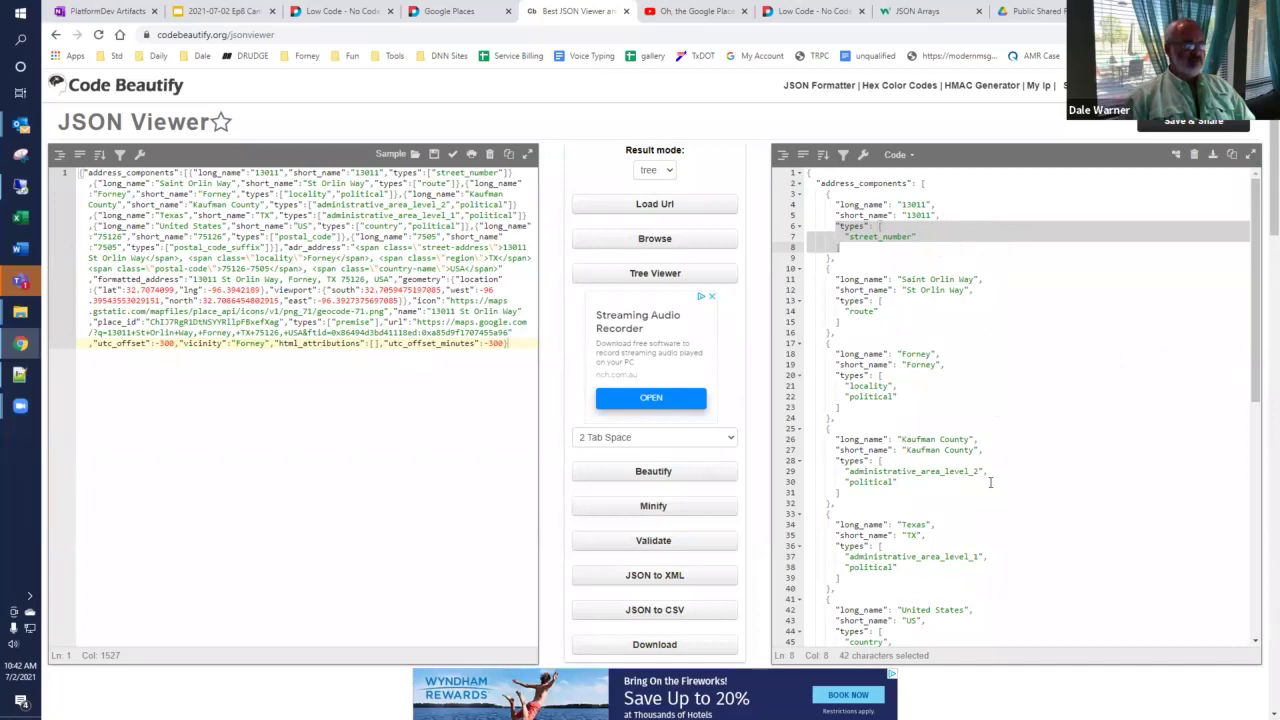
pyautogui.scroll(-5, 990, 482)
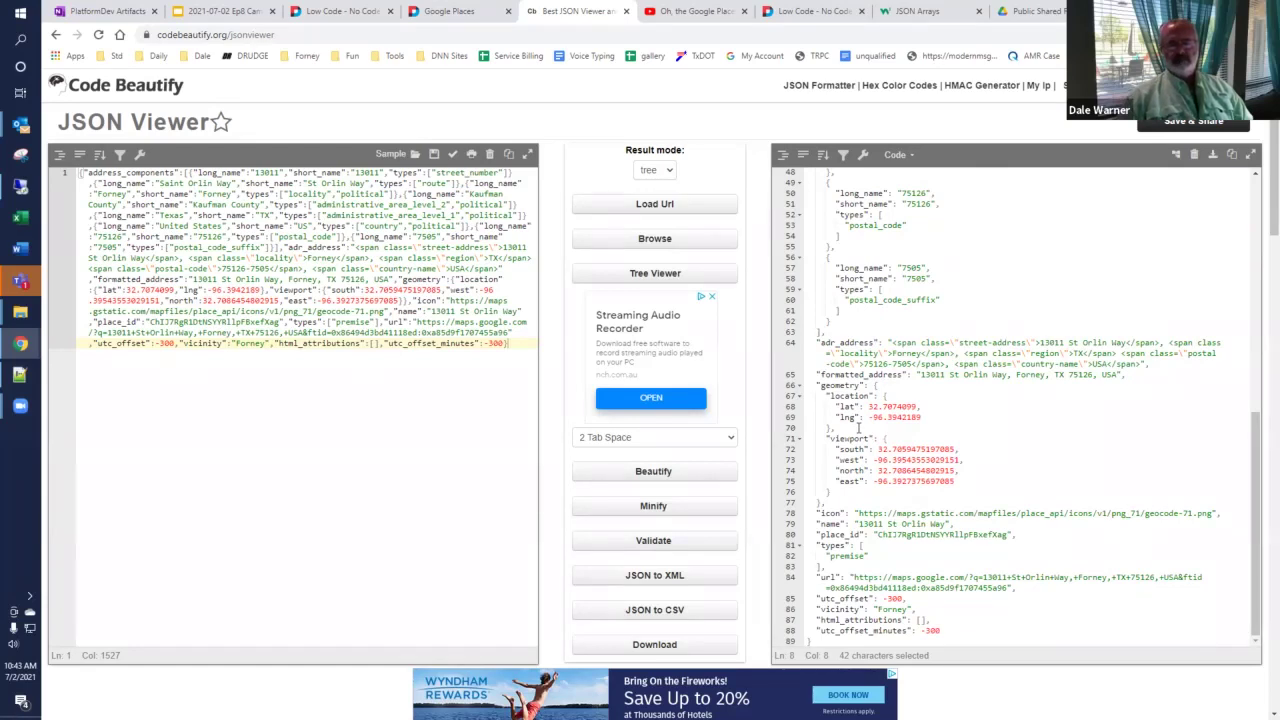
pyautogui.scroll(-1, 860, 432)
pyautogui.scroll(-3, 865, 435)
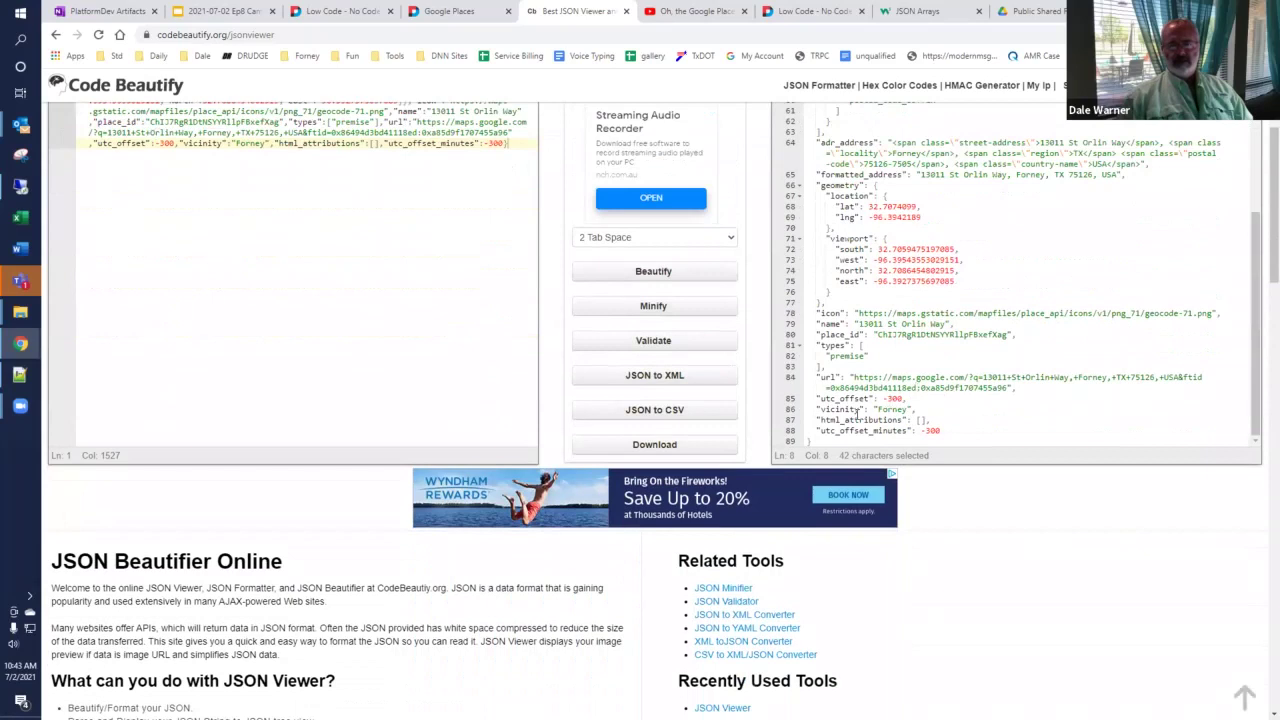